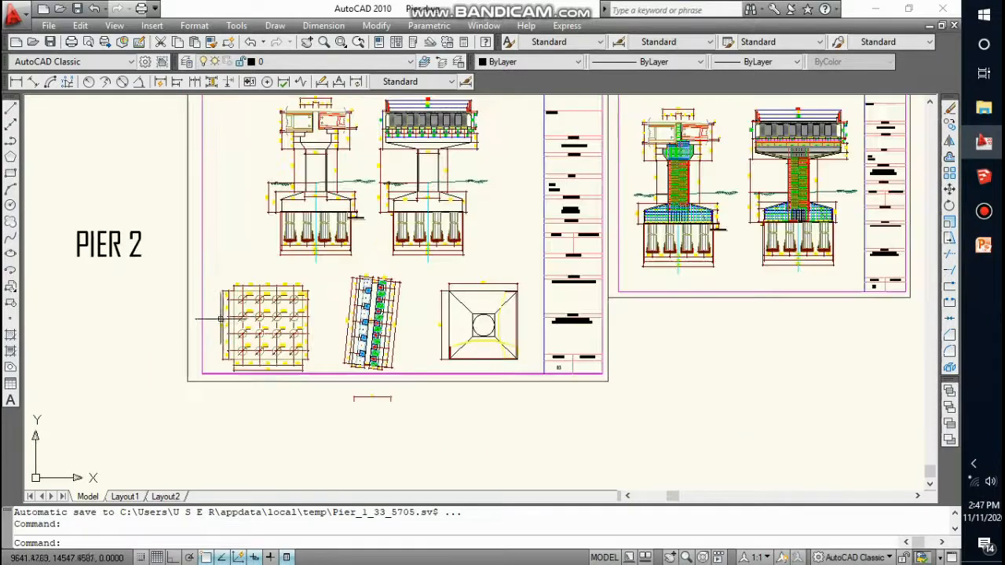
# - Switch to SketchUp and highlight the Borepile layer in the layer list
pyautogui.click(983, 186)
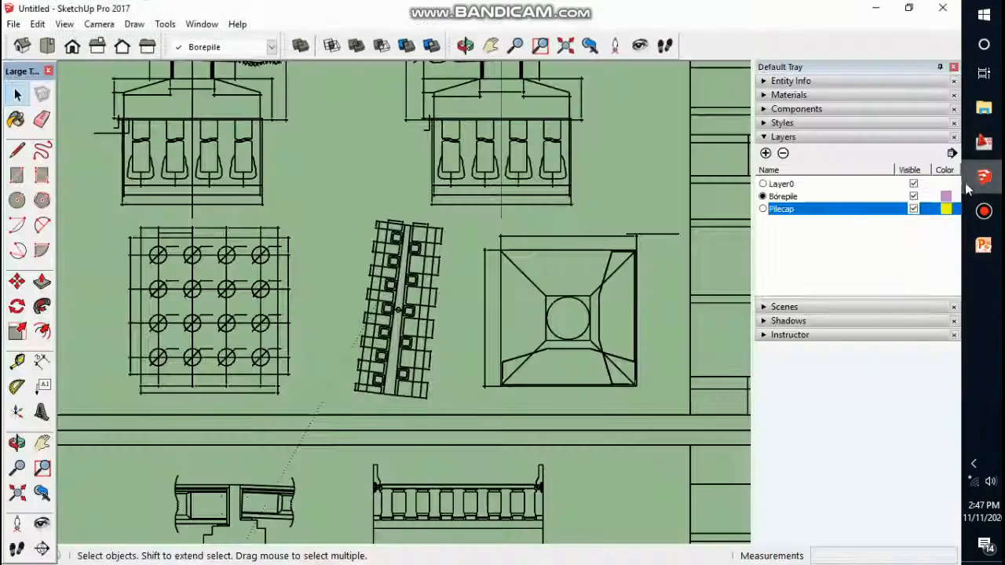
pyautogui.scroll(3, 165, 259)
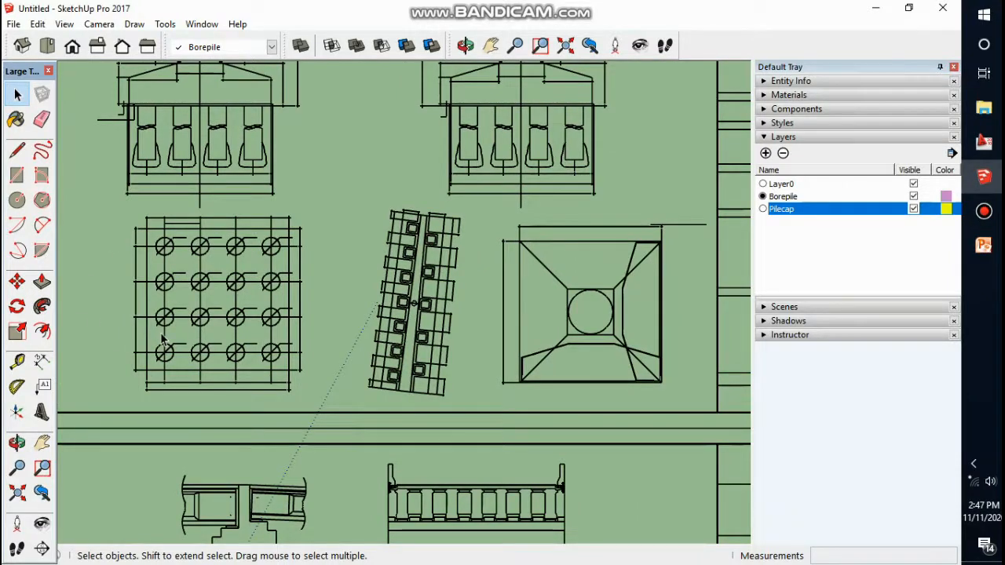
pyautogui.click(797, 198)
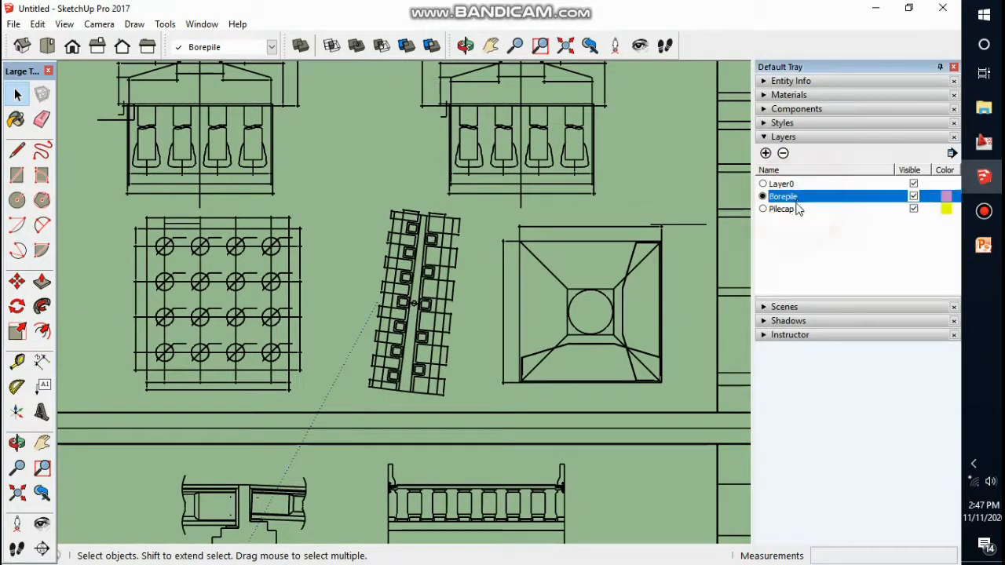
pyautogui.click(792, 210)
pyautogui.click(796, 197)
pyautogui.click(785, 209)
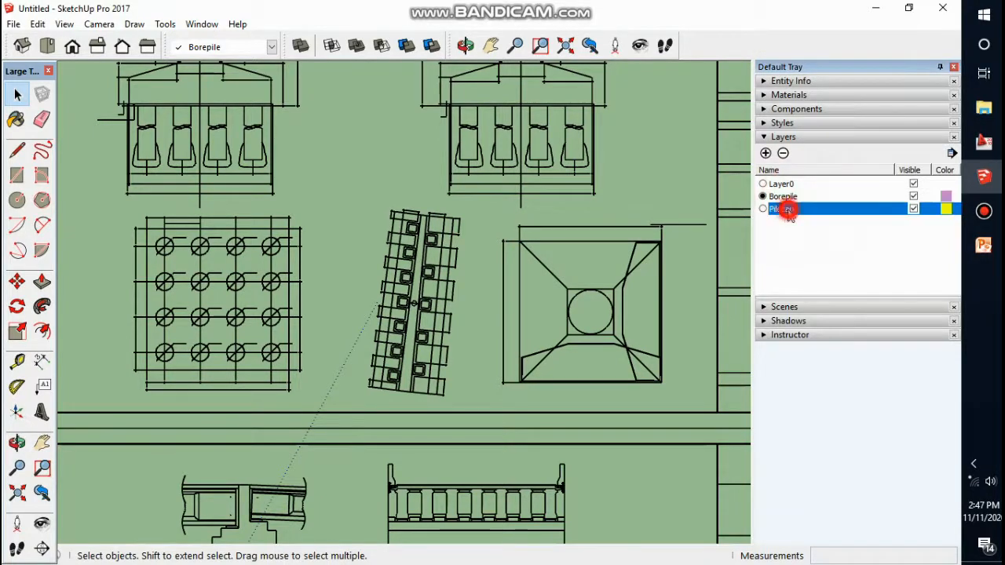
pyautogui.click(789, 200)
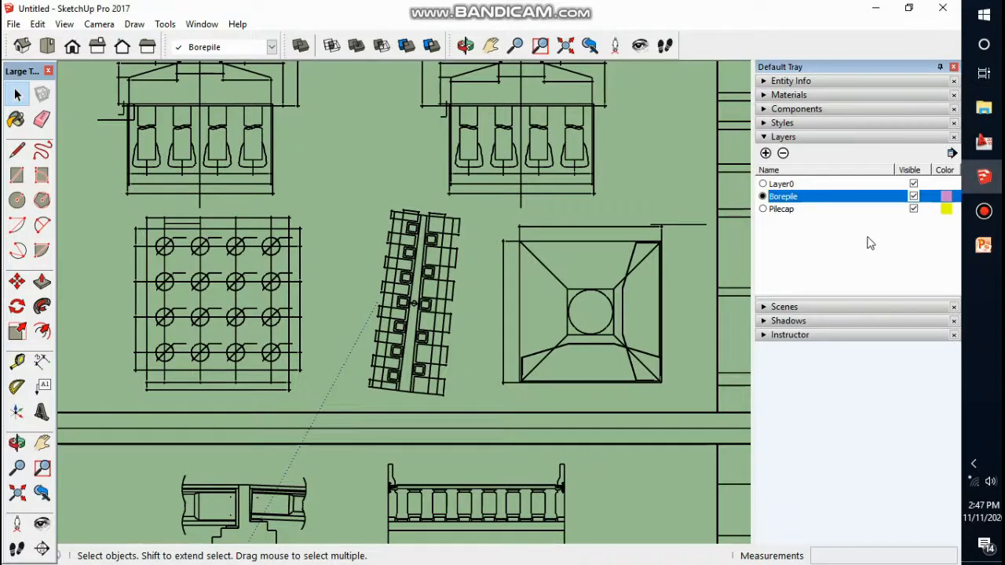
# - Check the borepile dimensions on the PowerPoint slide, and start a circle in SketchUp at the center of the plan's upper-left pile
pyautogui.click(982, 246)
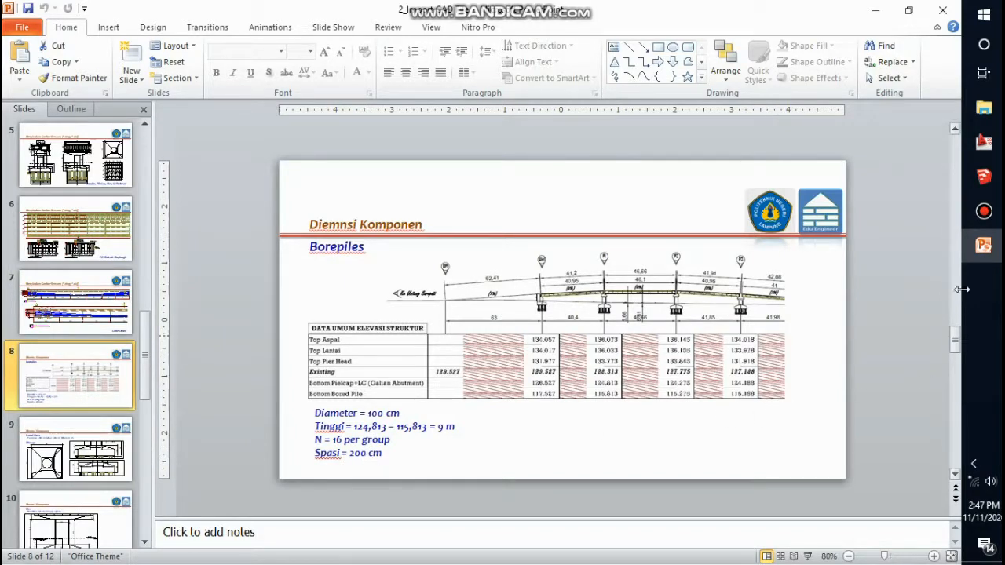
pyautogui.click(983, 180)
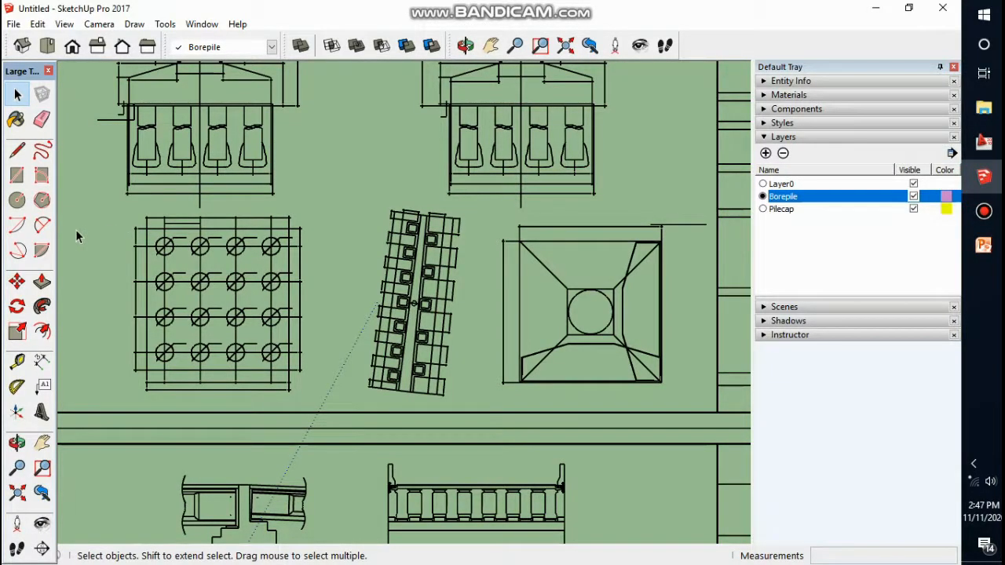
pyautogui.click(19, 200)
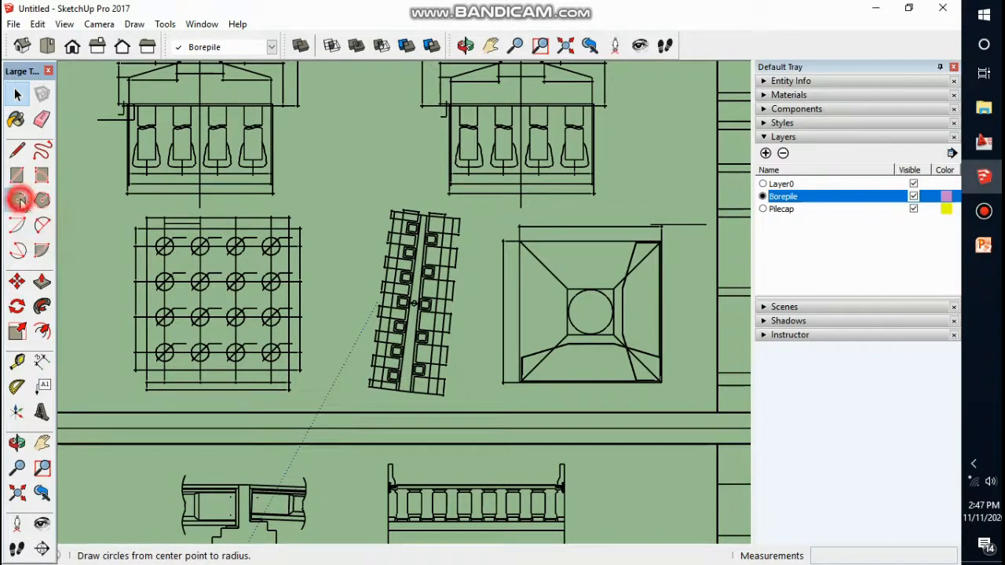
pyautogui.scroll(3, 163, 241)
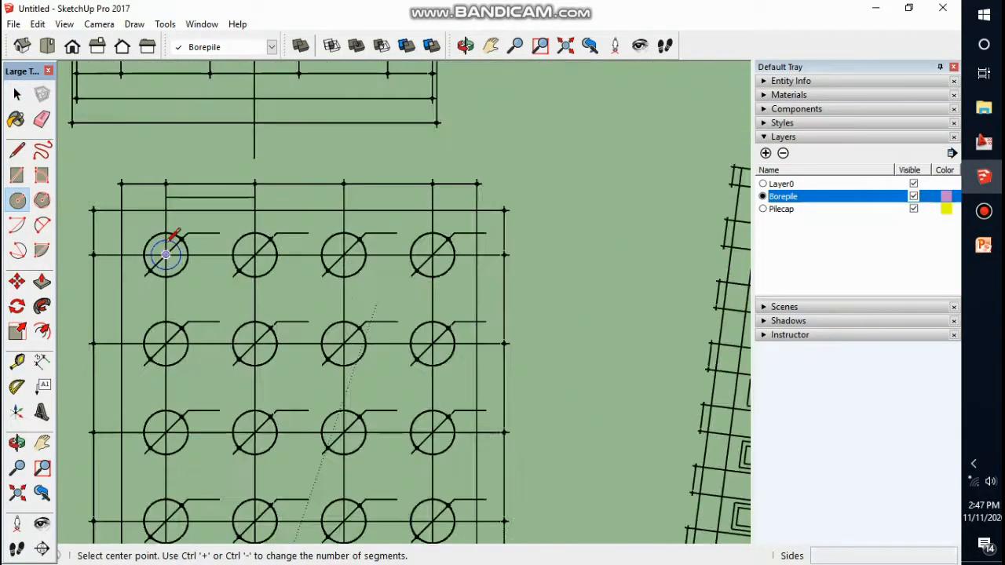
pyautogui.scroll(2, 166, 254)
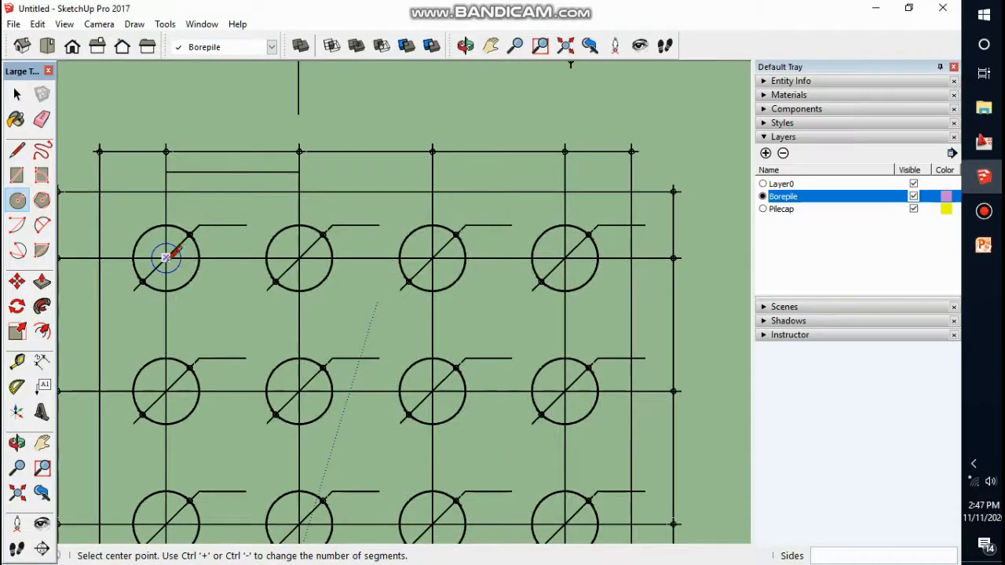
pyautogui.click(166, 257)
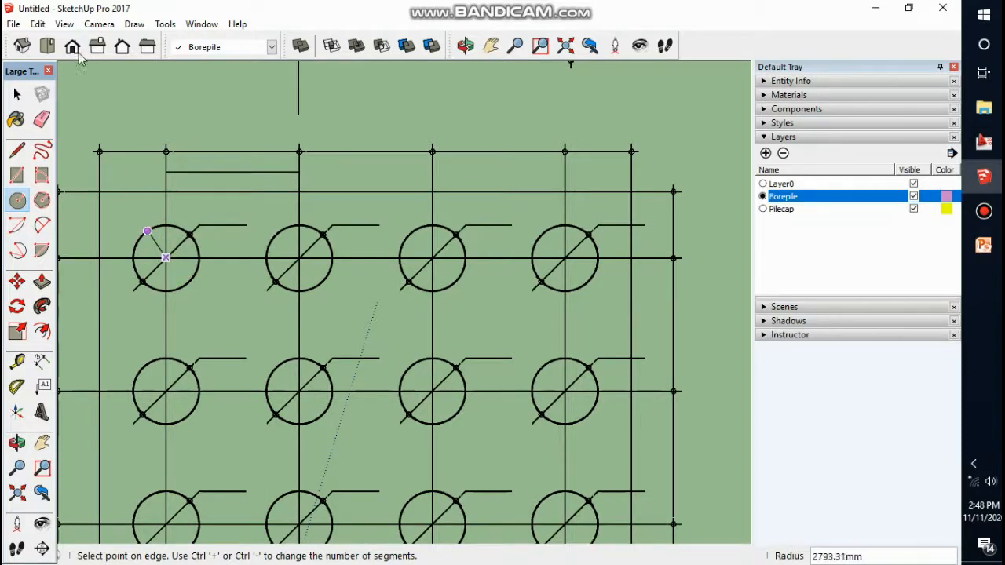
# - Set the model's length units to decimal centimetres in Model Info
pyautogui.click(64, 24)
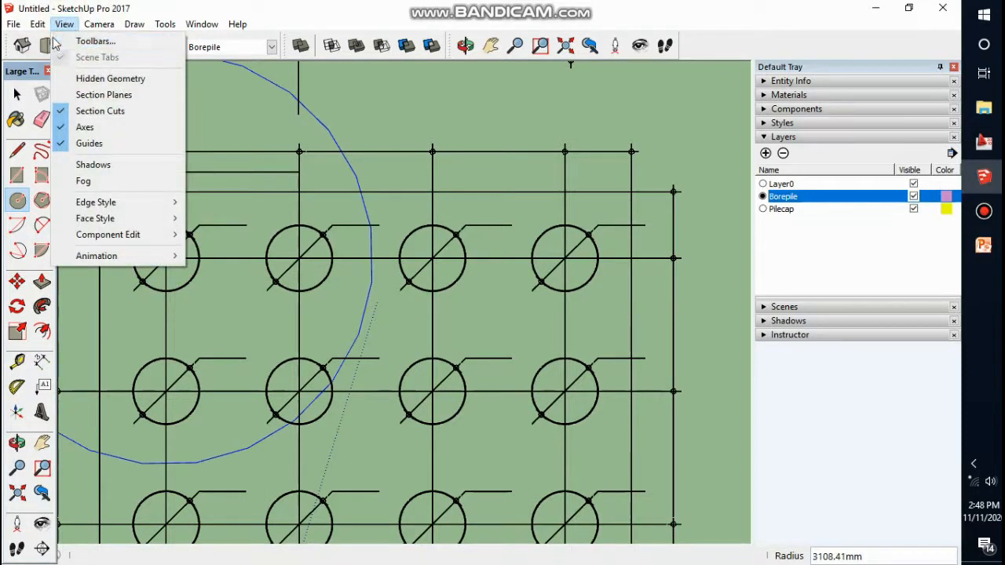
pyautogui.moveTo(151, 259)
pyautogui.click(221, 367)
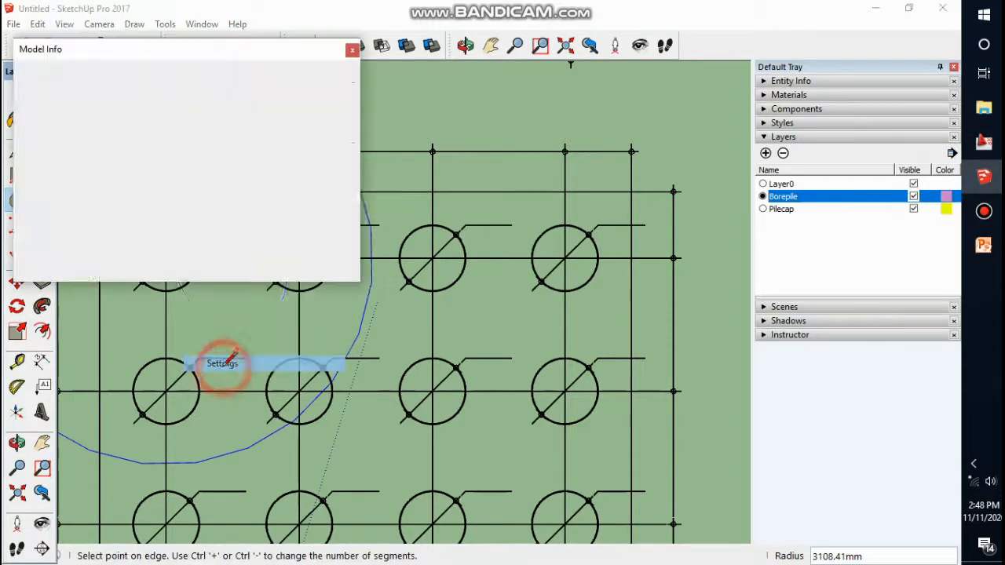
pyautogui.click(32, 170)
pyautogui.click(286, 96)
pyautogui.click(268, 139)
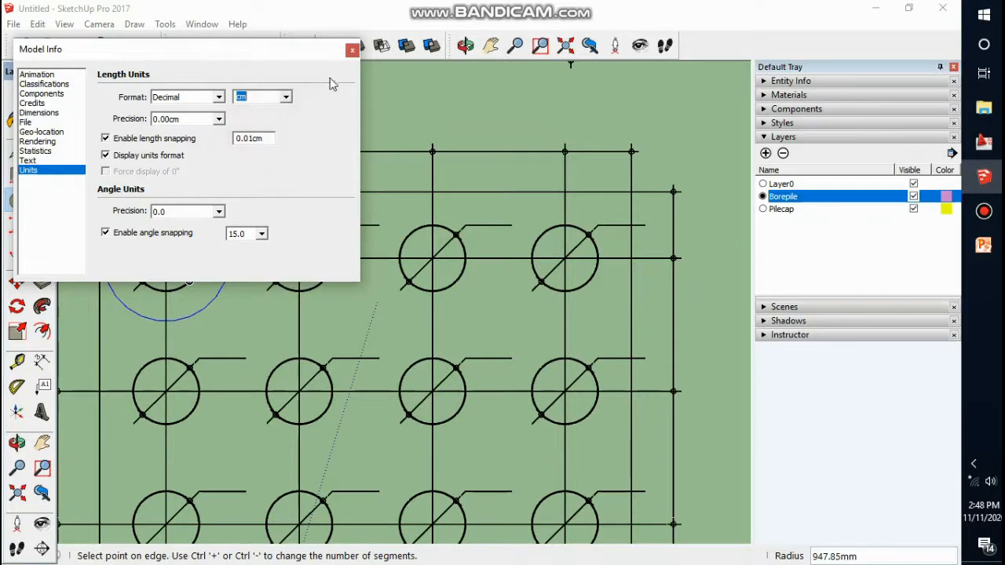
pyautogui.click(353, 49)
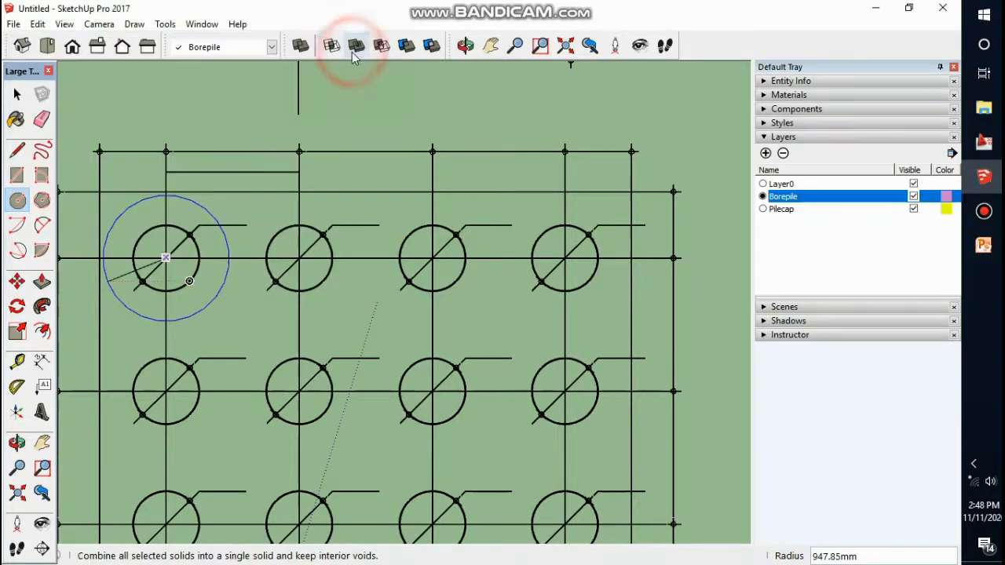
# - Finish the circle on the upper-left pile with a radius of 50 cm
pyautogui.click(196, 271)
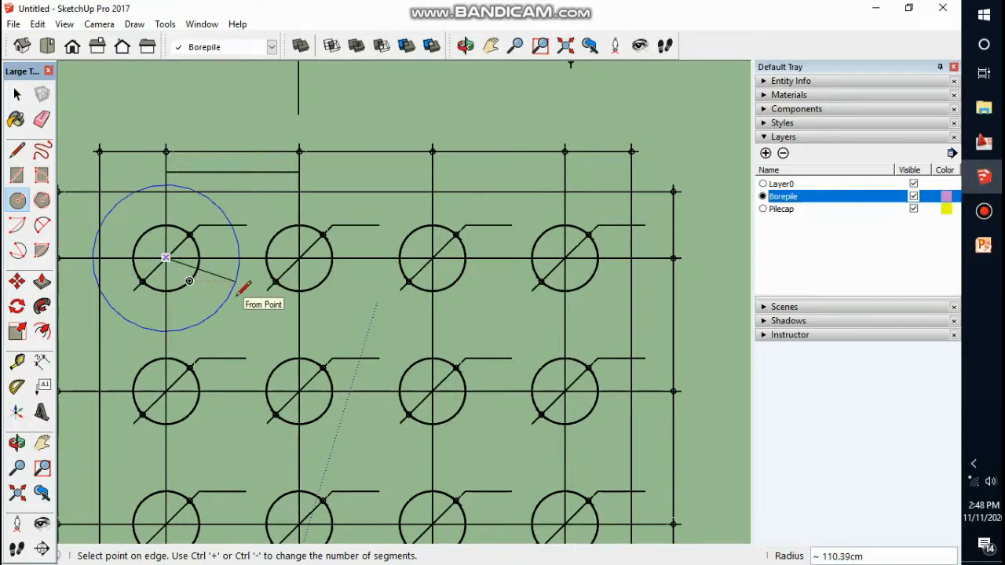
pyautogui.scroll(-5, 240, 291)
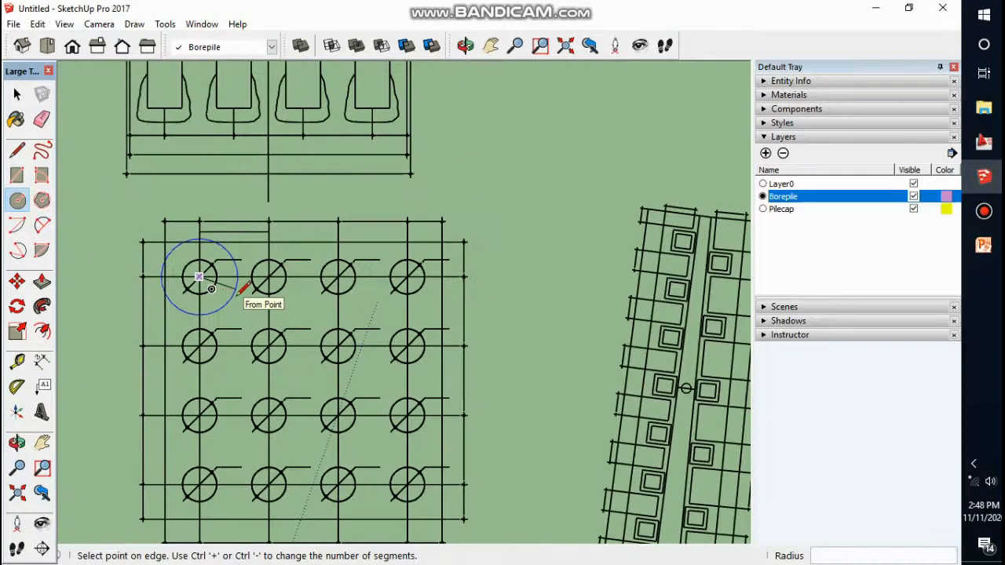
pyautogui.scroll(4, 236, 289)
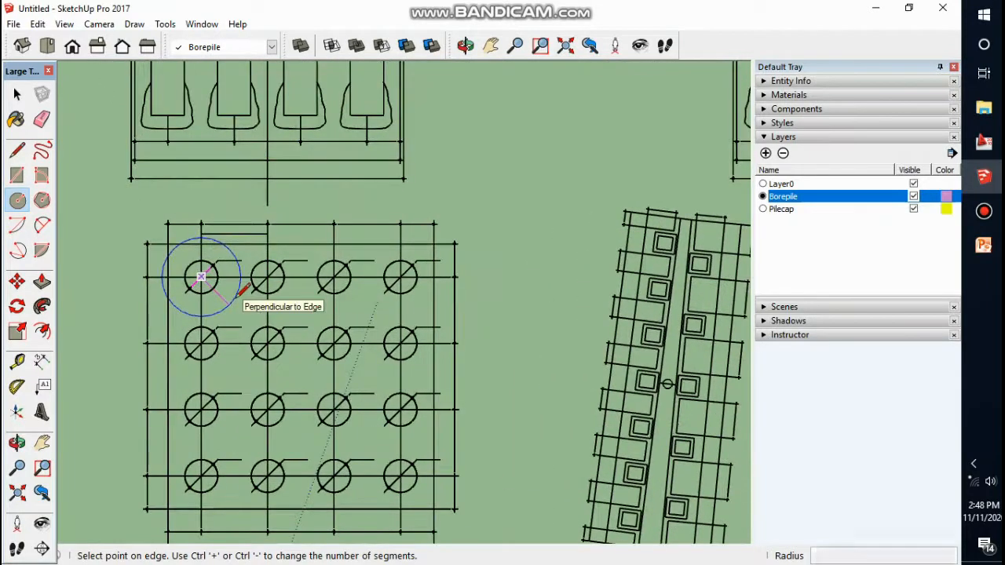
pyautogui.scroll(3, 227, 275)
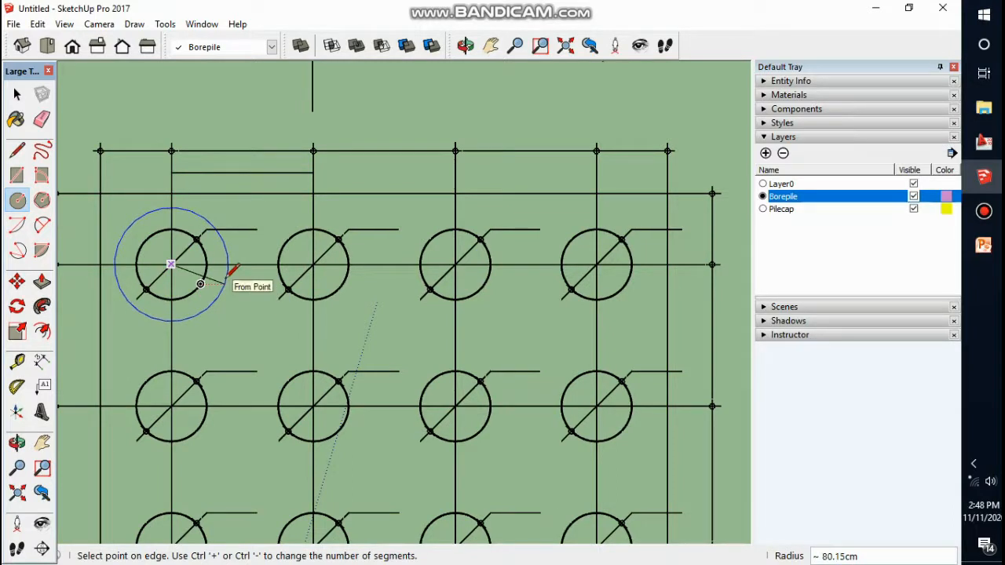
pyautogui.scroll(3, 224, 271)
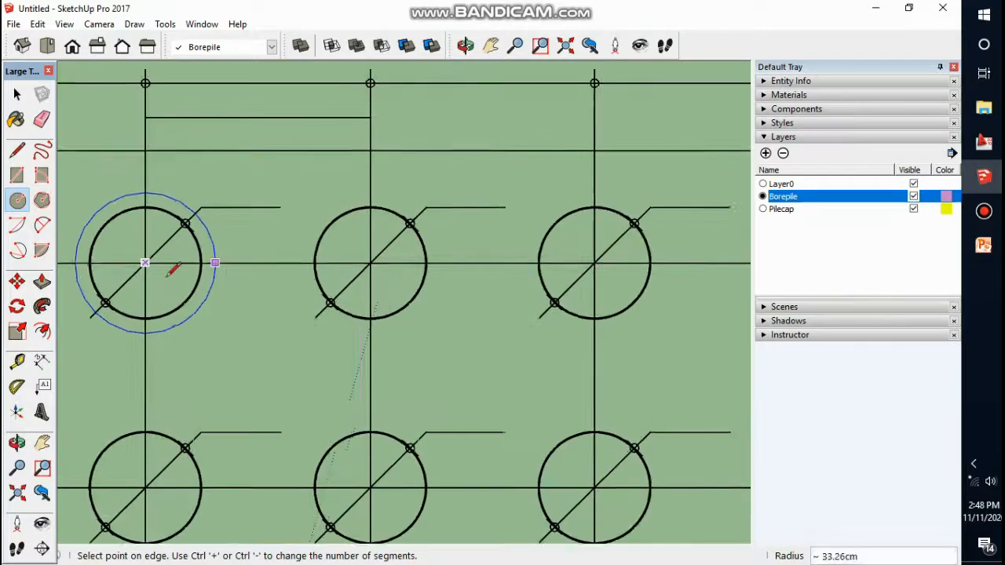
pyautogui.write('50')
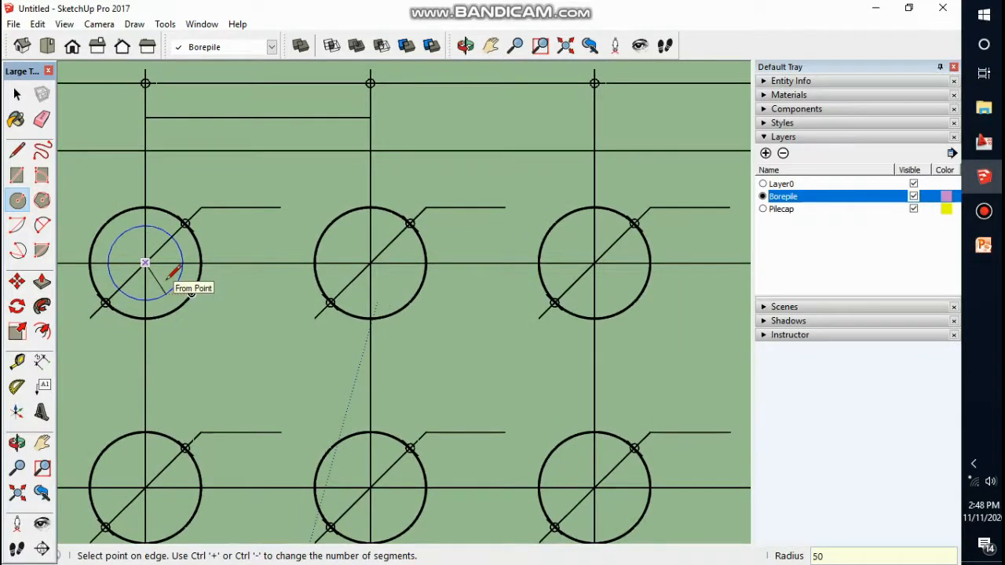
pyautogui.press('Return')
pyautogui.press('space')
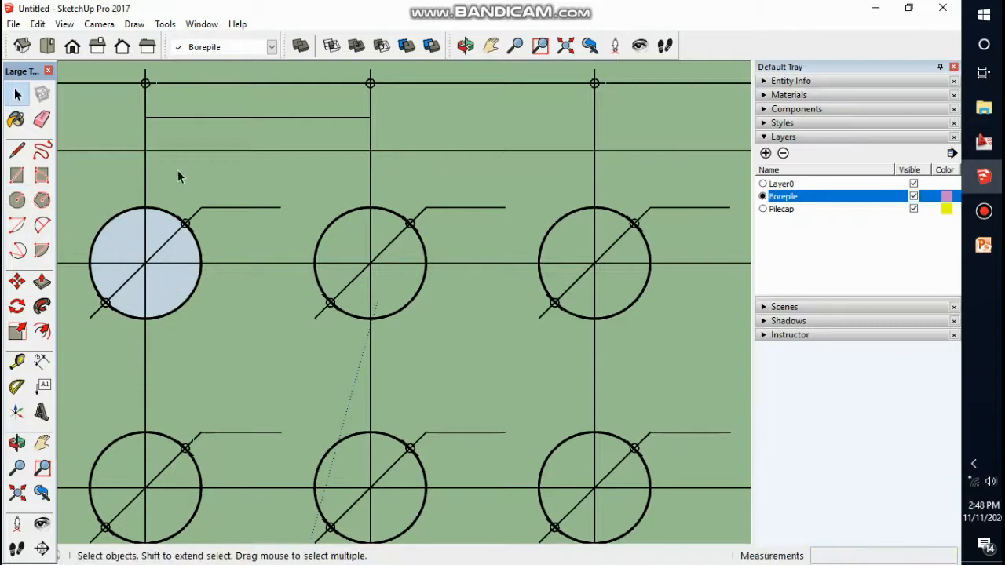
# - Make the circle's face and edge into a component named Borepile, replacing the existing definition of that name
pyautogui.scroll(-4, 198, 204)
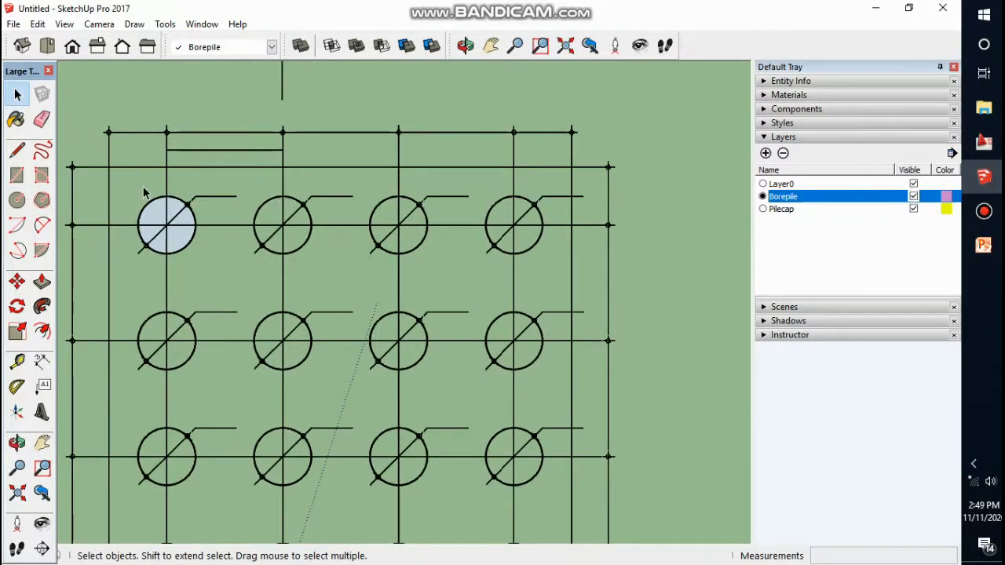
pyautogui.scroll(3, 145, 216)
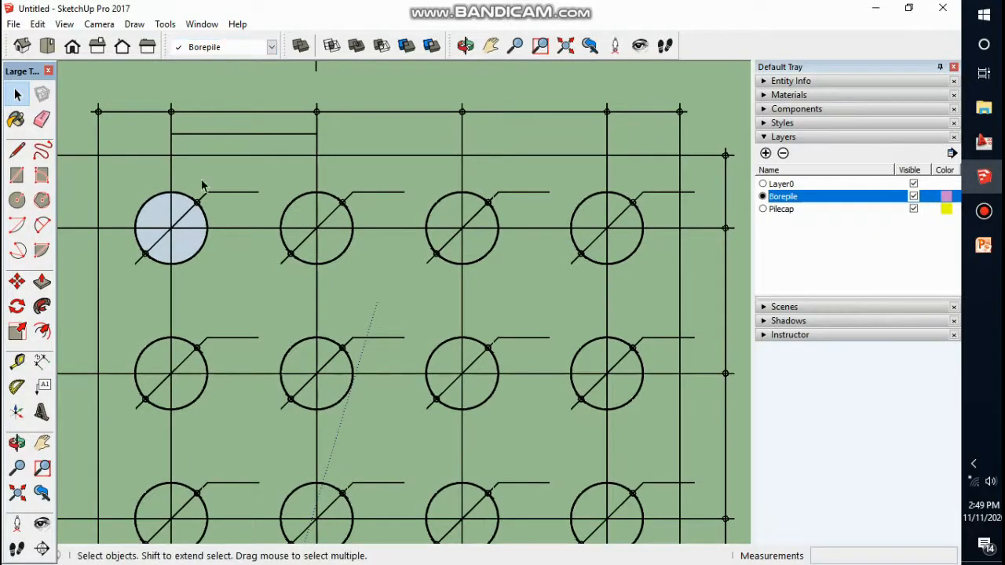
pyautogui.doubleClick(152, 212)
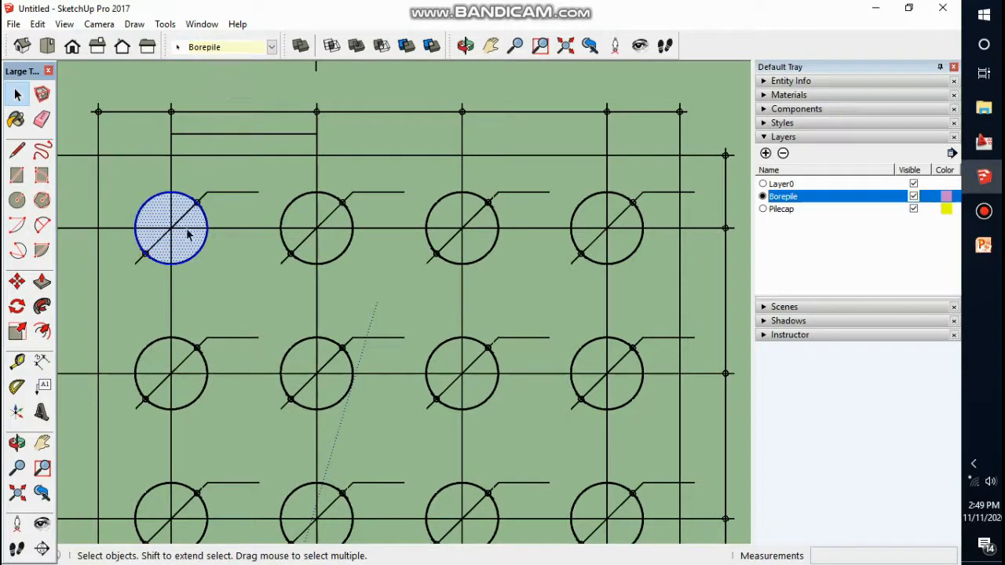
pyautogui.click(193, 91)
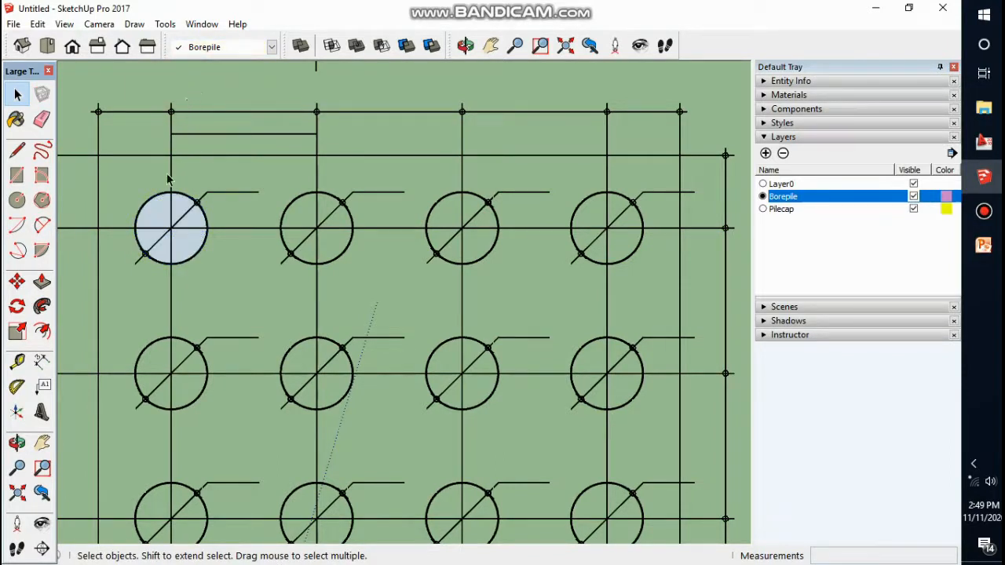
pyautogui.doubleClick(187, 247)
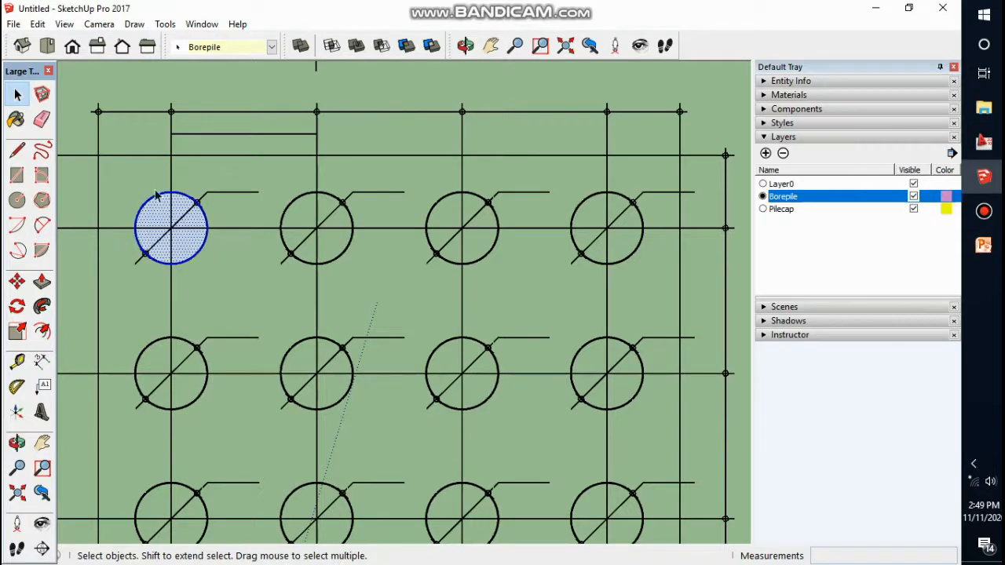
pyautogui.rightClick(182, 249)
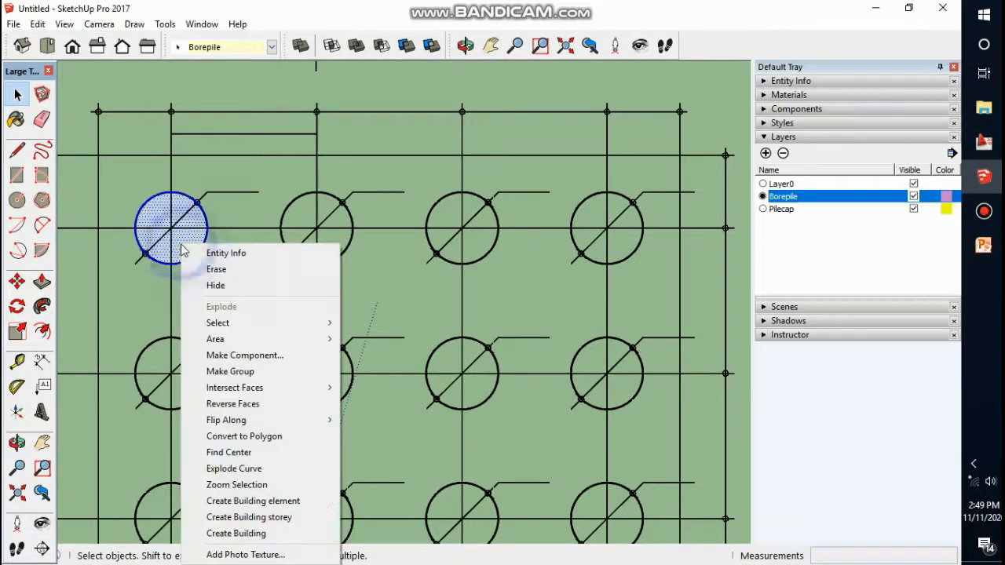
pyautogui.click(245, 356)
pyautogui.doubleClick(520, 205)
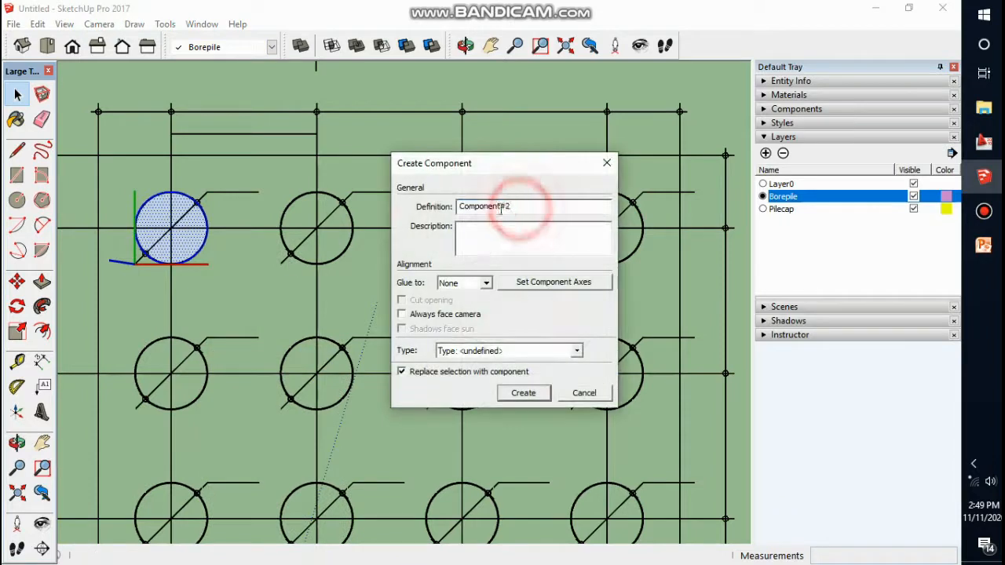
pyautogui.write('Borepile')
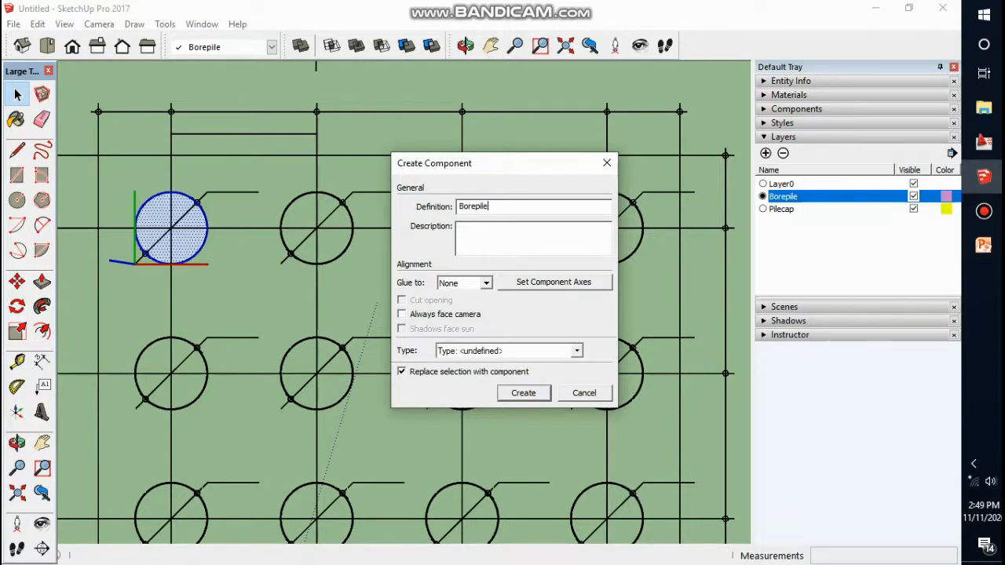
pyautogui.click(516, 395)
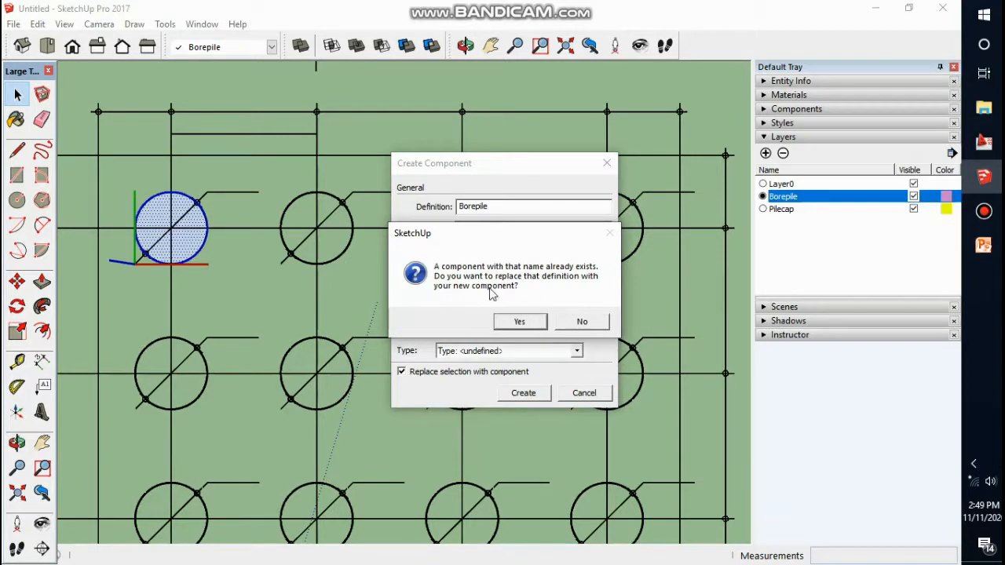
pyautogui.click(521, 323)
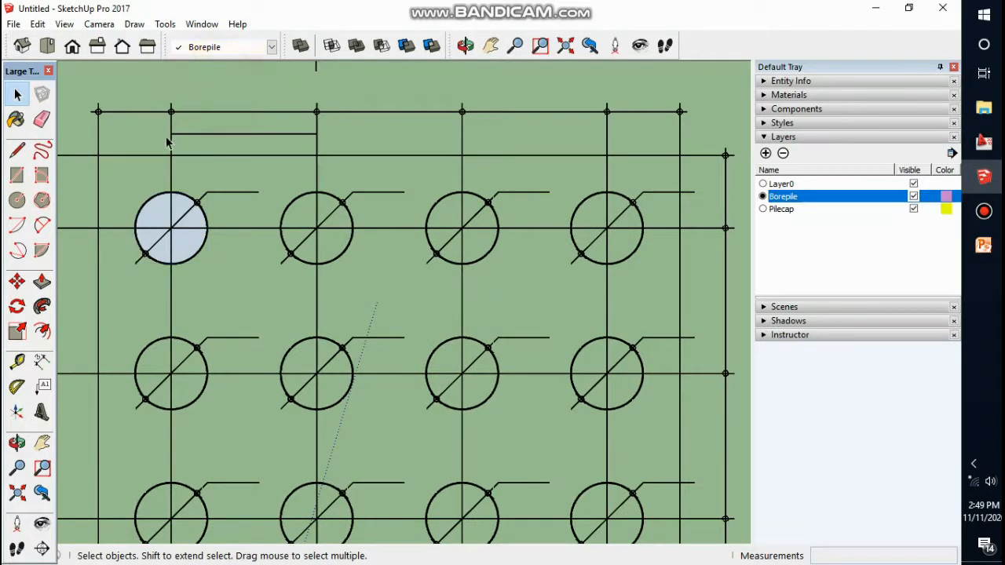
# - Copy the Borepile component center to center from the plan's upper-left pile onto the second pile of the top row, 200 cm away
pyautogui.scroll(3, 198, 251)
pyautogui.click(185, 243)
pyautogui.scroll(-6, 265, 258)
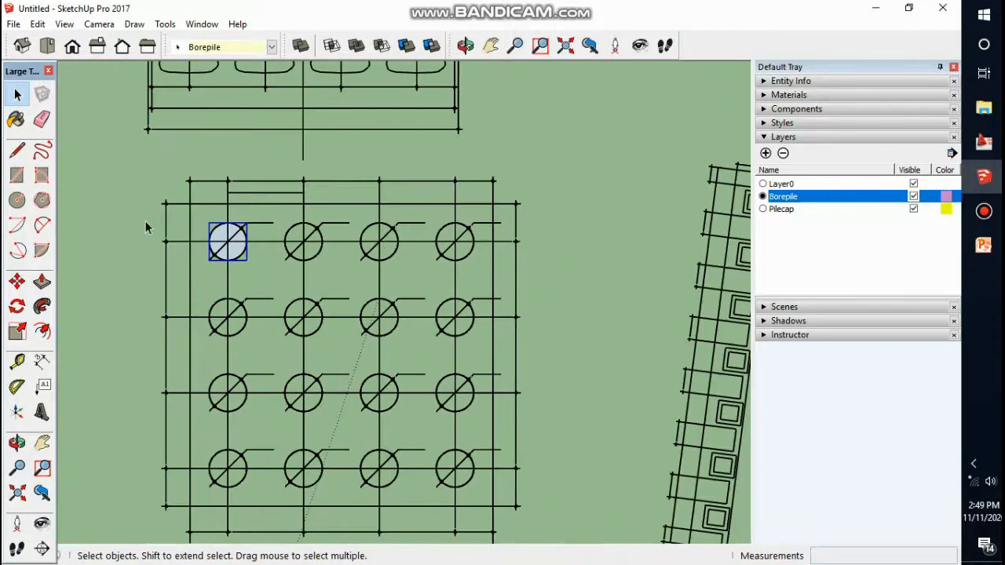
pyautogui.scroll(1, 201, 253)
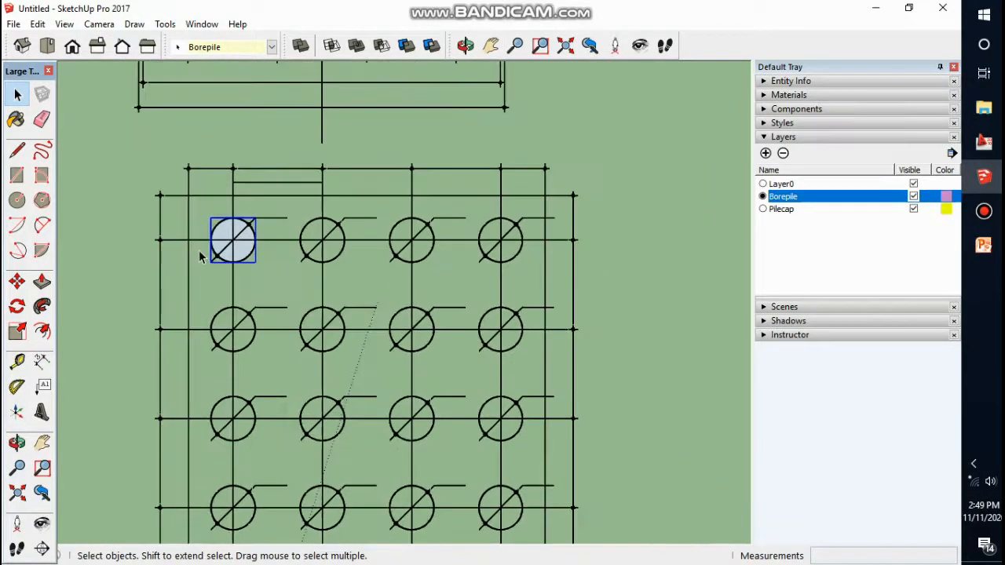
pyautogui.click(16, 281)
pyautogui.scroll(3, 232, 240)
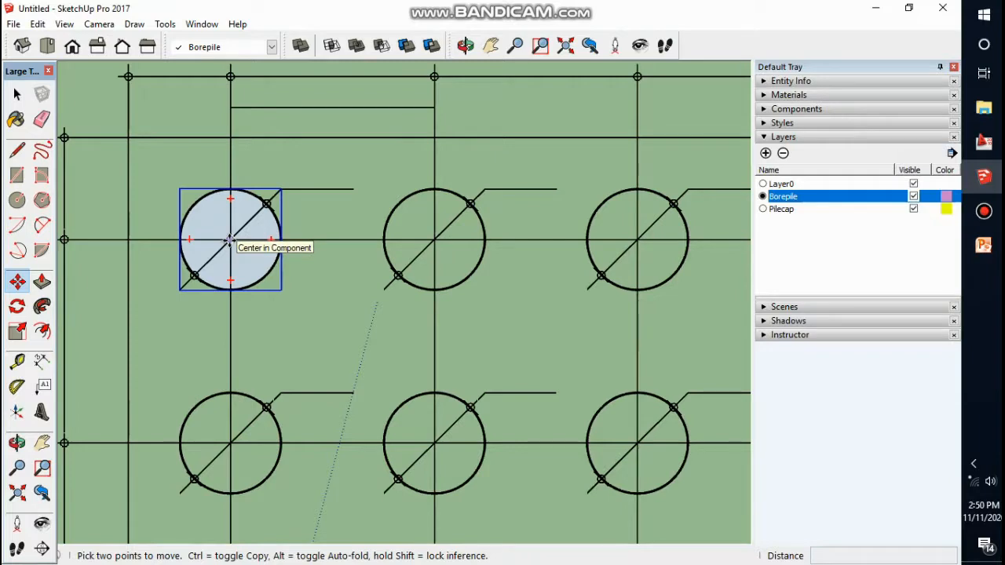
pyautogui.click(229, 240)
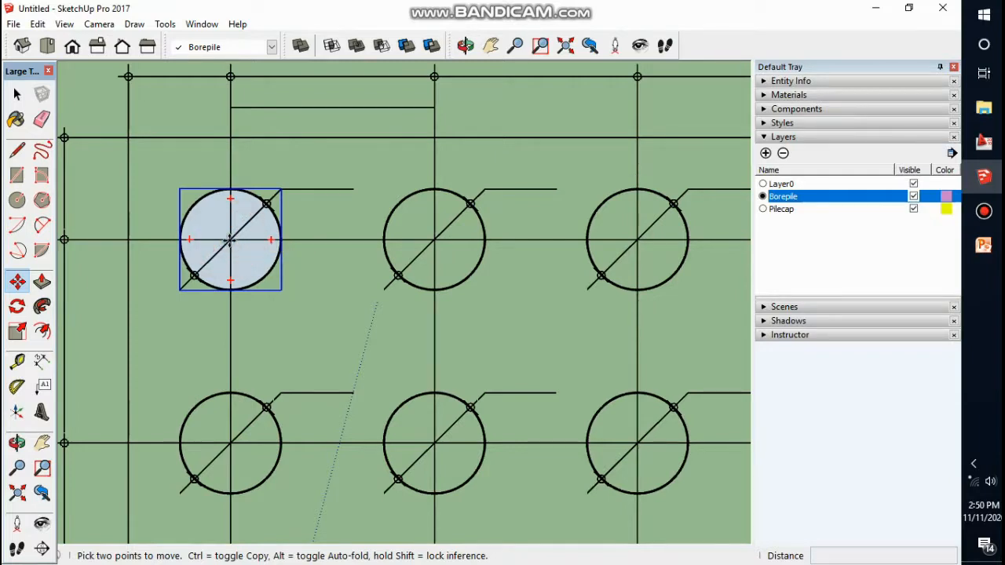
pyautogui.scroll(-4, 314, 243)
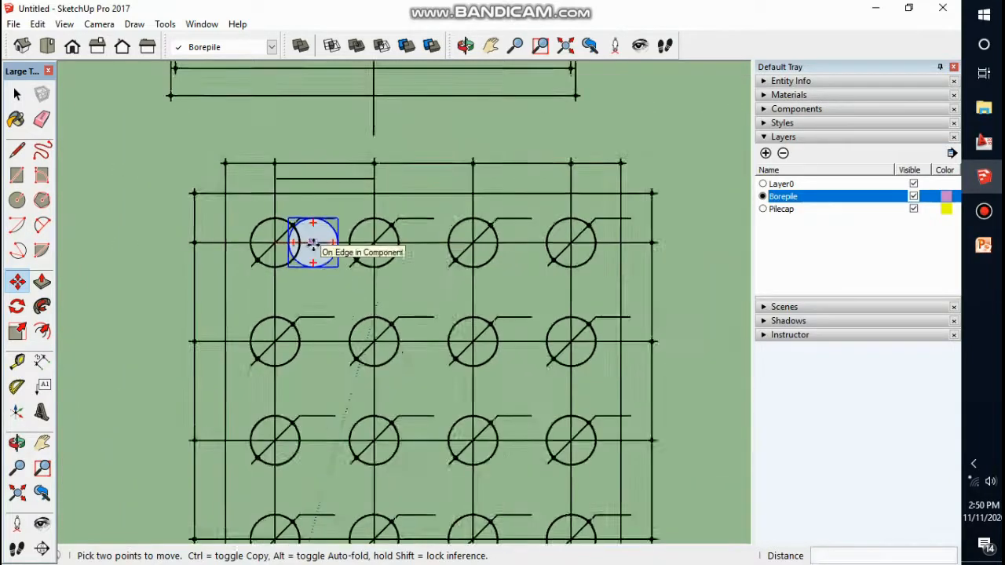
pyautogui.scroll(-2, 312, 244)
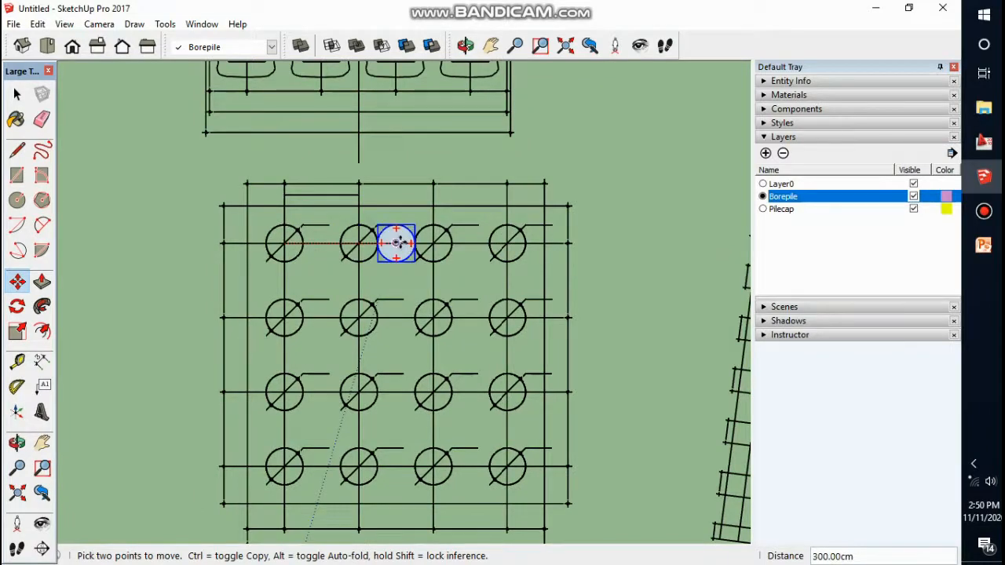
pyautogui.scroll(3, 355, 247)
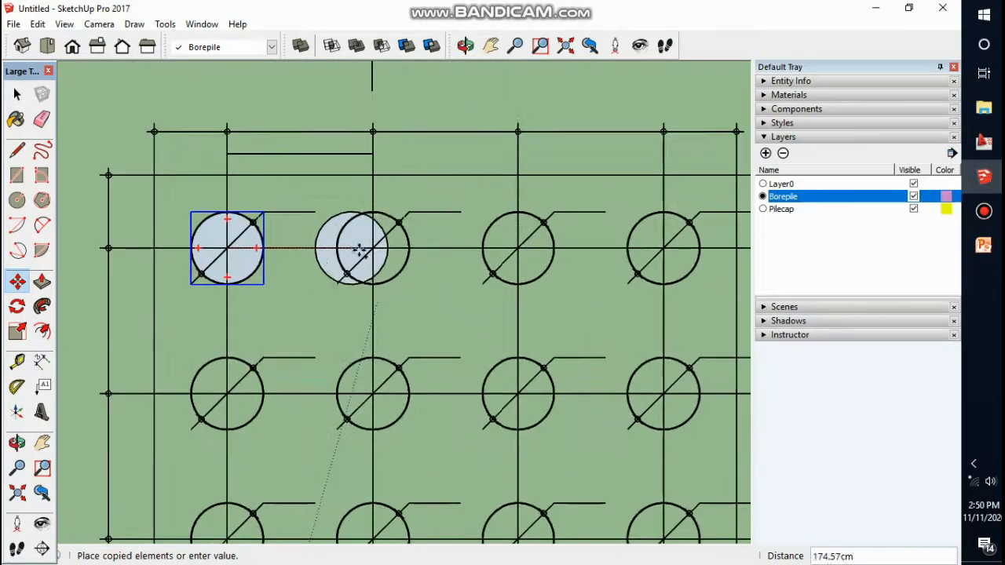
pyautogui.scroll(2, 358, 249)
pyautogui.click(377, 247)
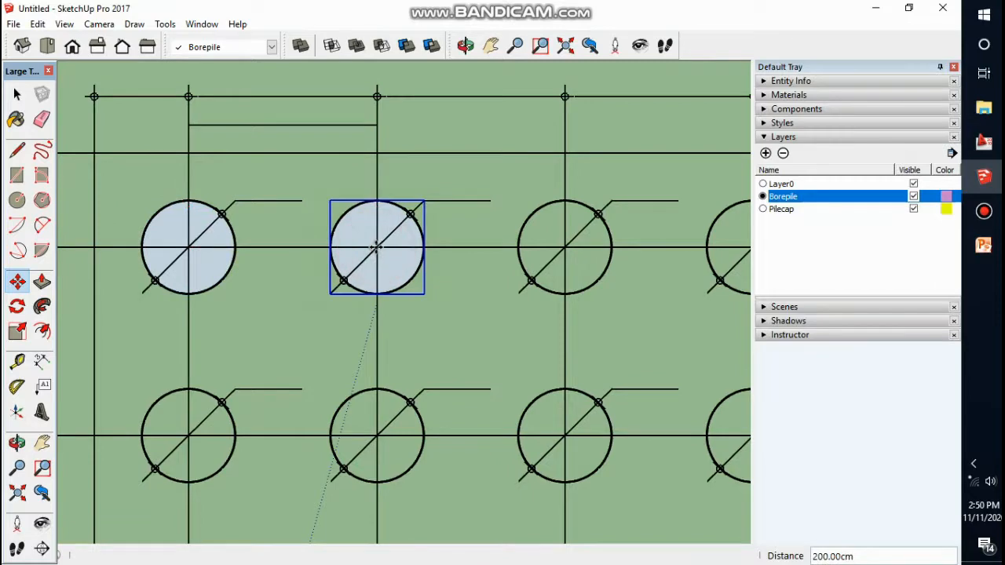
# - Copy the borepile center to center at 200 cm spacing onto the third and fourth piles of the top row
pyautogui.click(377, 246)
pyautogui.scroll(-3, 377, 247)
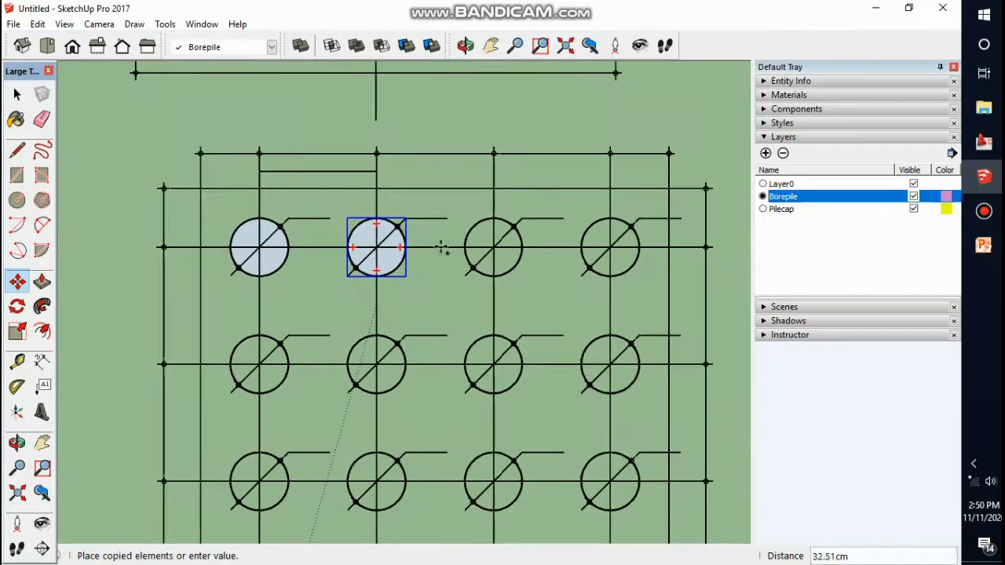
pyautogui.click(493, 249)
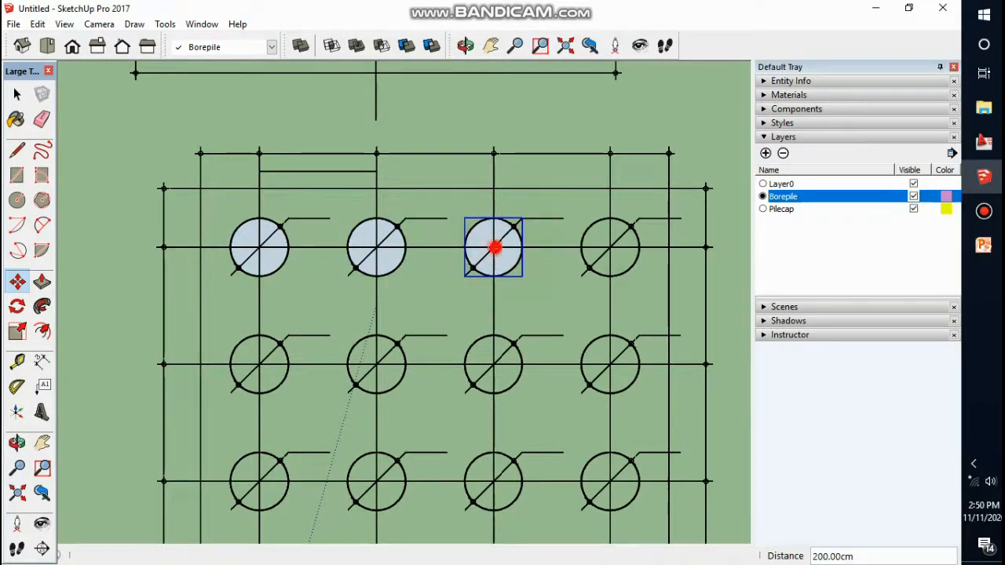
pyautogui.click(494, 248)
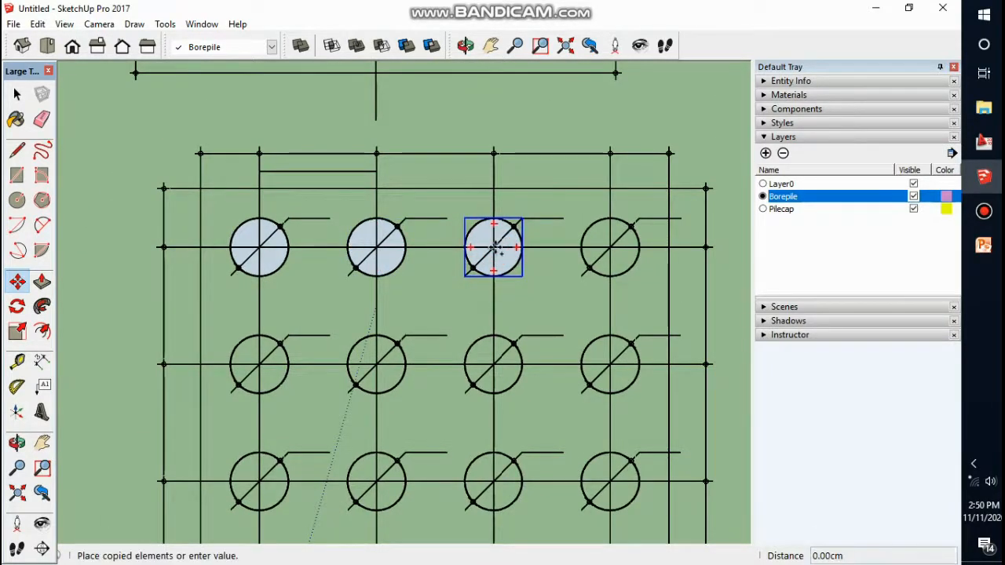
pyautogui.click(609, 246)
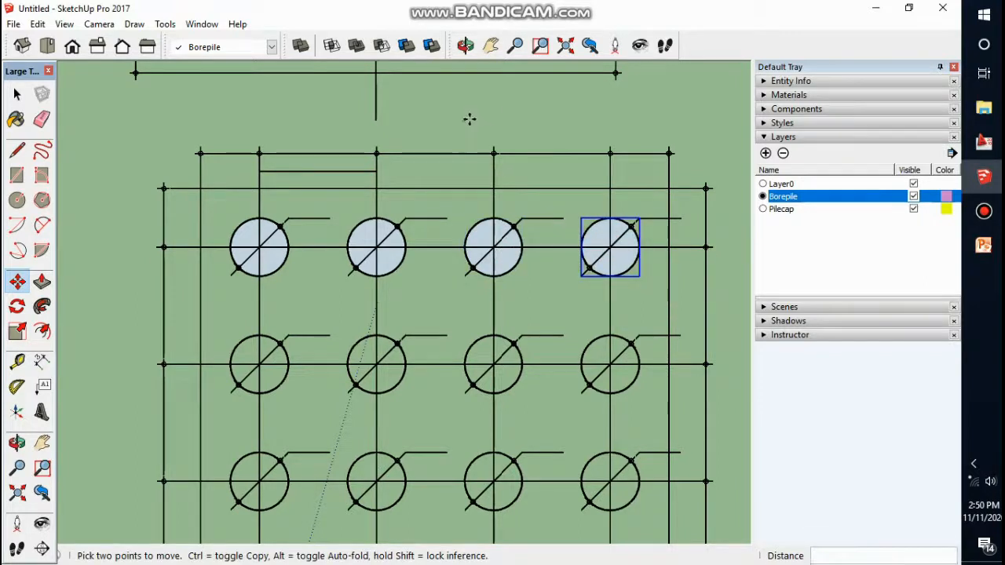
pyautogui.scroll(-3, 460, 137)
pyautogui.press('space')
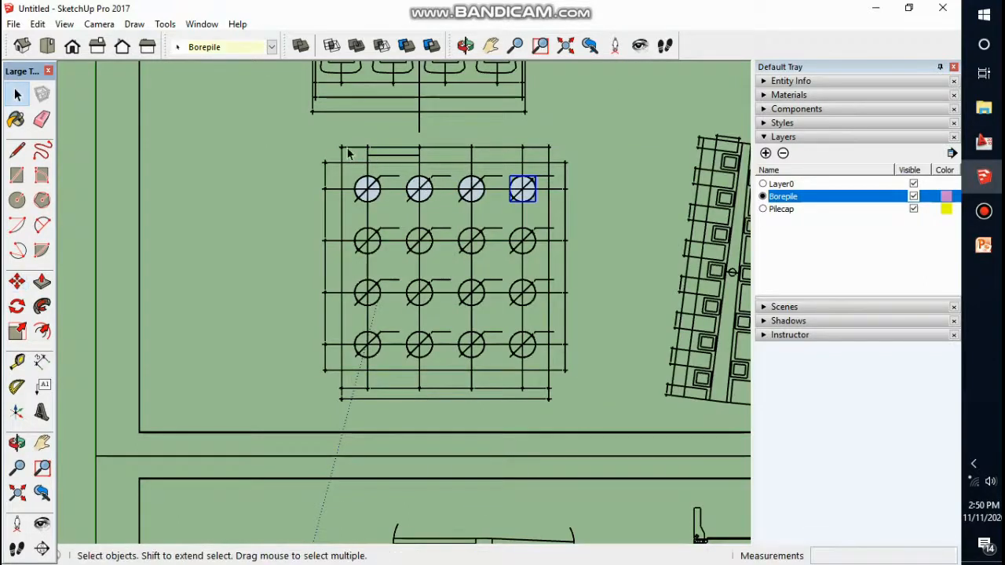
# - Copy the four top-row borepiles together onto the second row of piles, using the first pile's center as the base point
pyautogui.moveTo(295, 132); pyautogui.dragTo(519, 188)
pyautogui.moveTo(296, 135); pyautogui.dragTo(559, 214)
pyautogui.scroll(2, 524, 182)
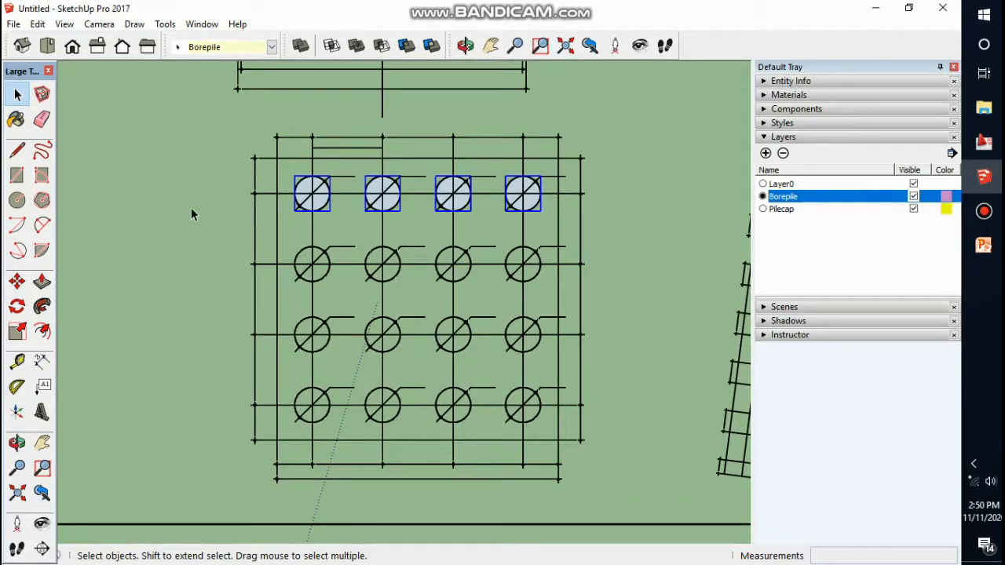
pyautogui.scroll(-2, 307, 255)
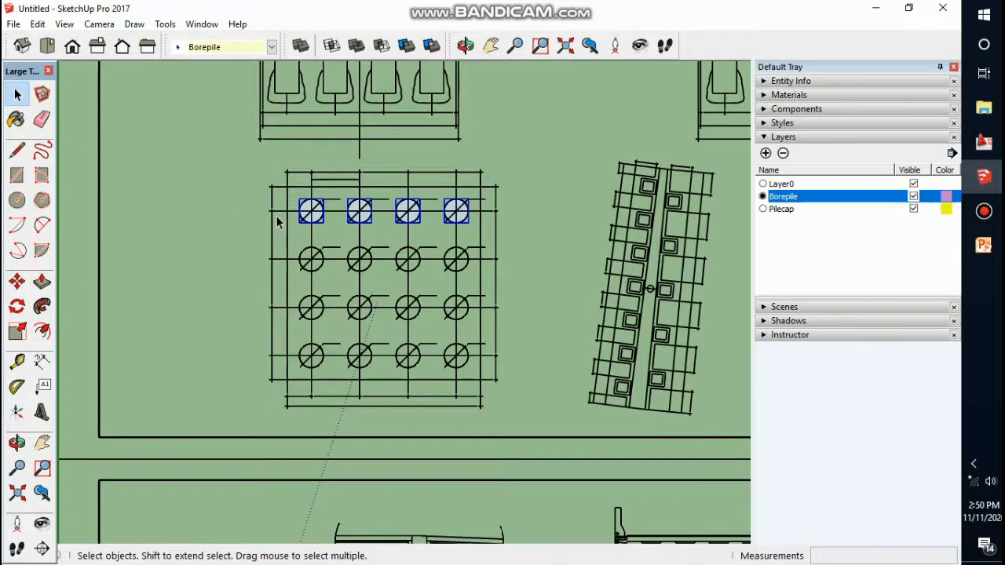
pyautogui.scroll(2, 340, 191)
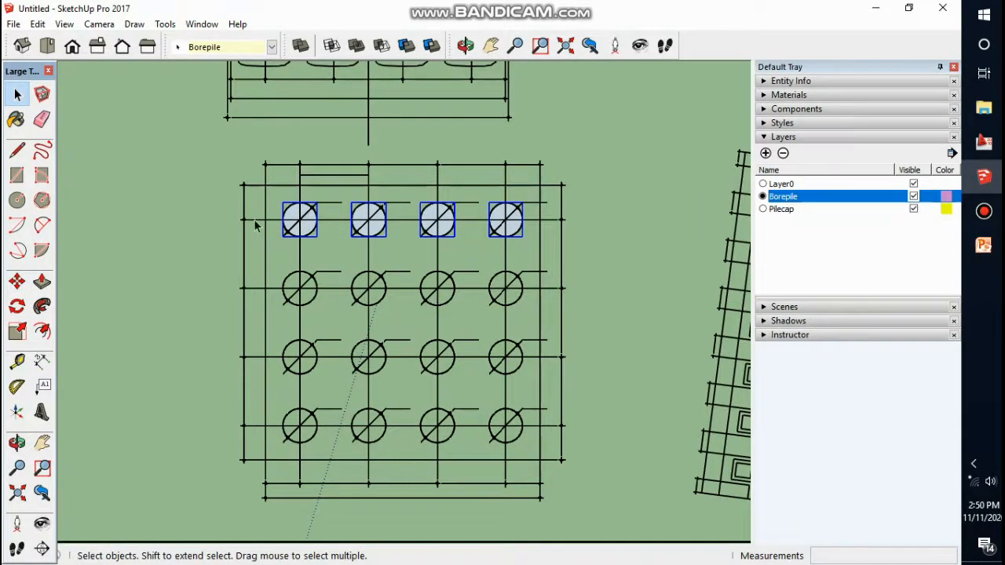
pyautogui.click(17, 282)
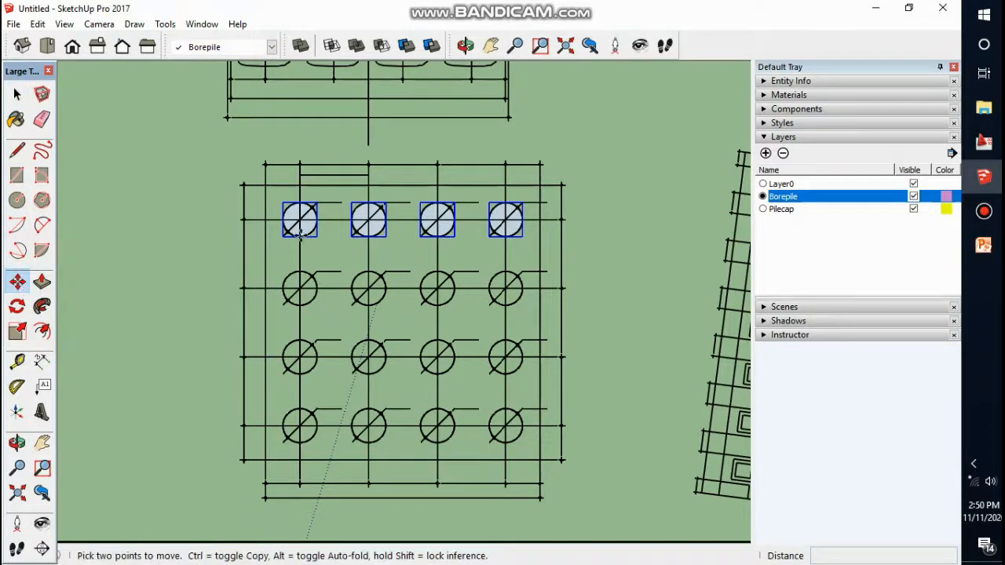
pyautogui.scroll(4, 297, 223)
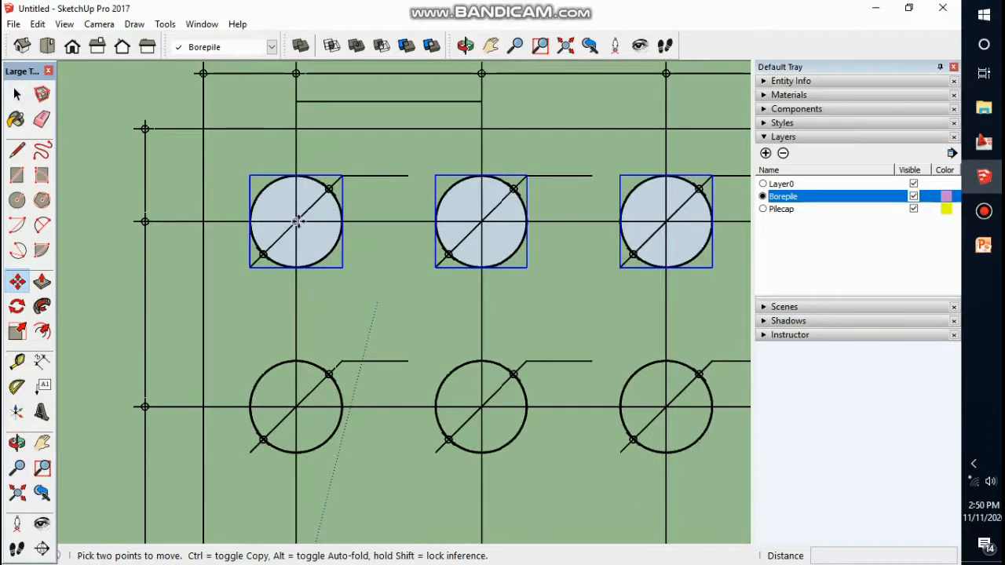
pyautogui.click(297, 222)
pyautogui.scroll(-3, 297, 222)
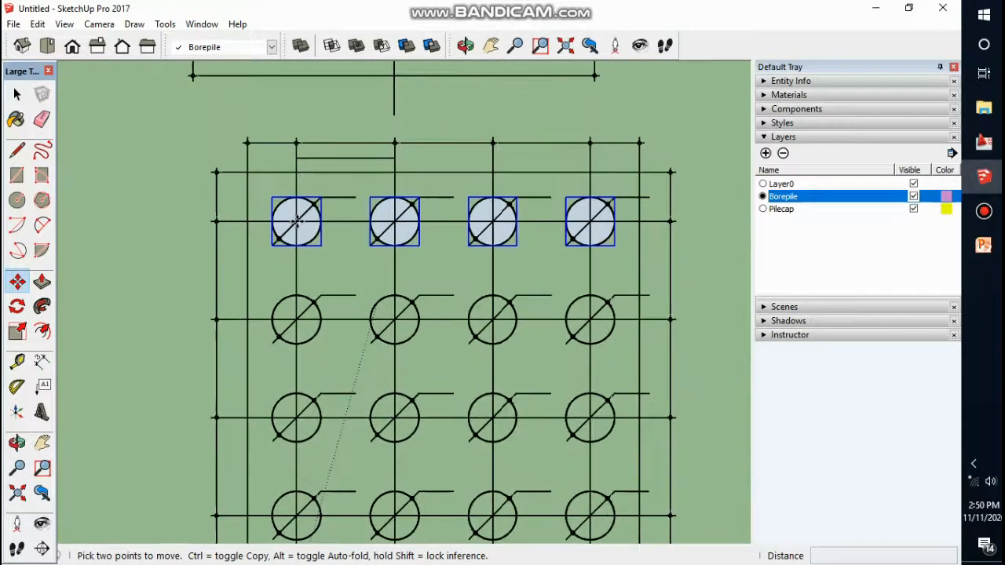
pyautogui.press('ctrl')
pyautogui.click(297, 222)
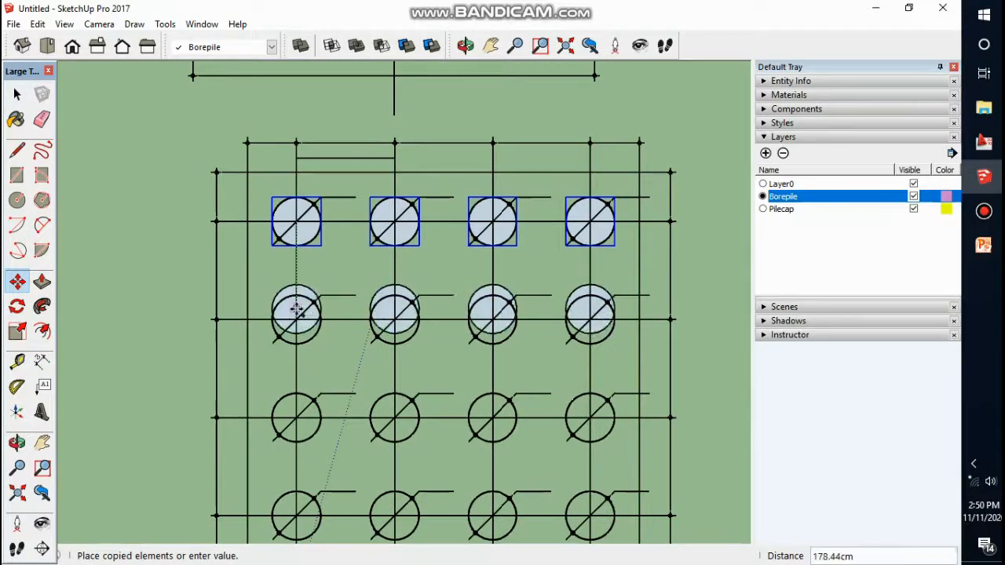
pyautogui.click(296, 320)
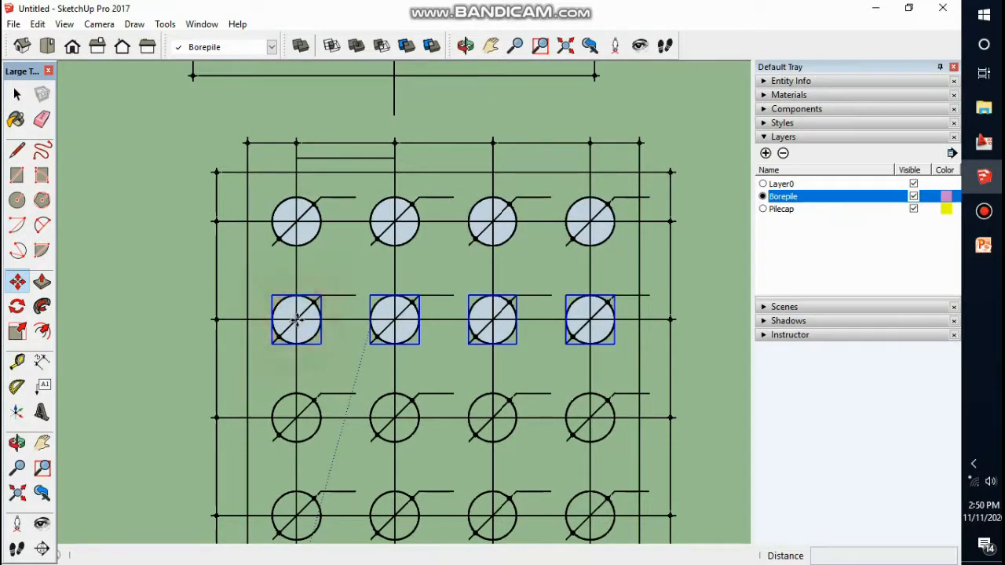
# - Copy the second-row borepiles onto the third row and again onto the fourth row of the plan, then clear the selection
pyautogui.press('ctrl')
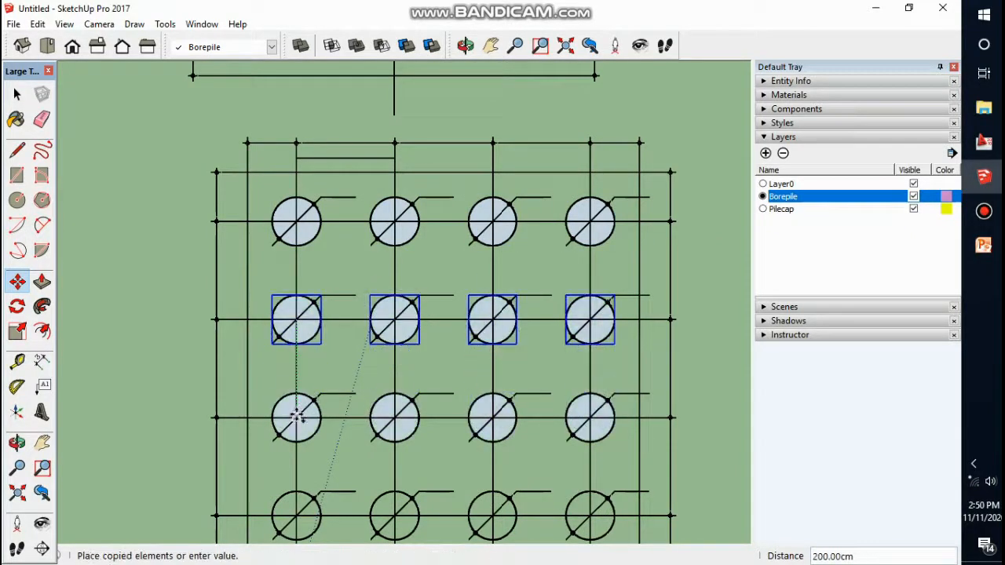
pyautogui.click(297, 419)
pyautogui.scroll(-3, 300, 293)
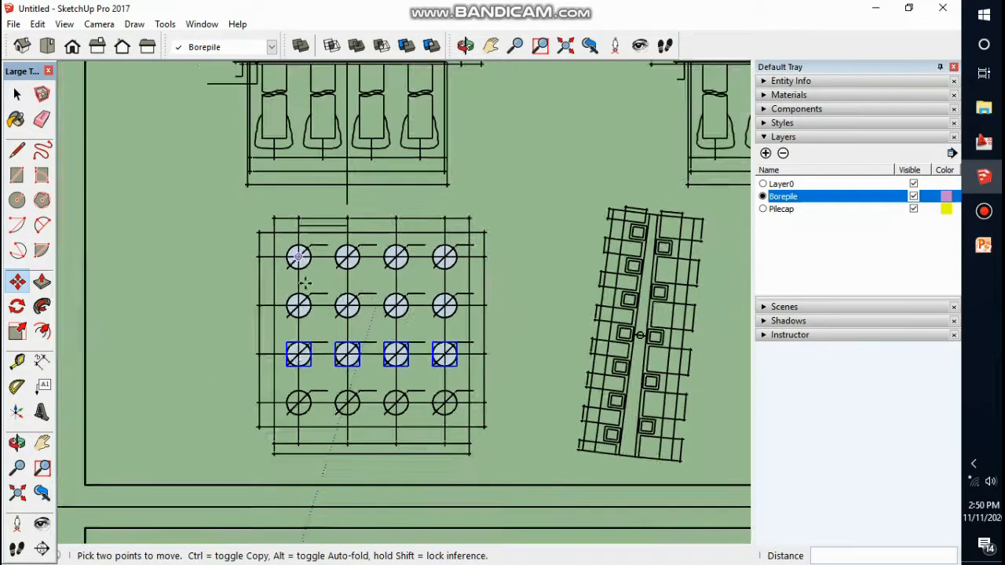
pyautogui.scroll(3, 303, 362)
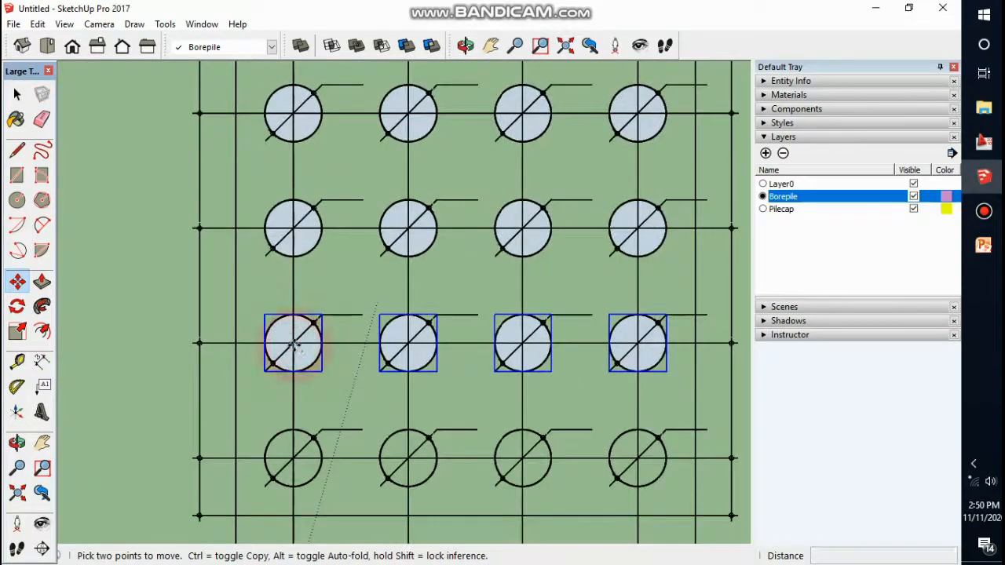
pyautogui.click(292, 342)
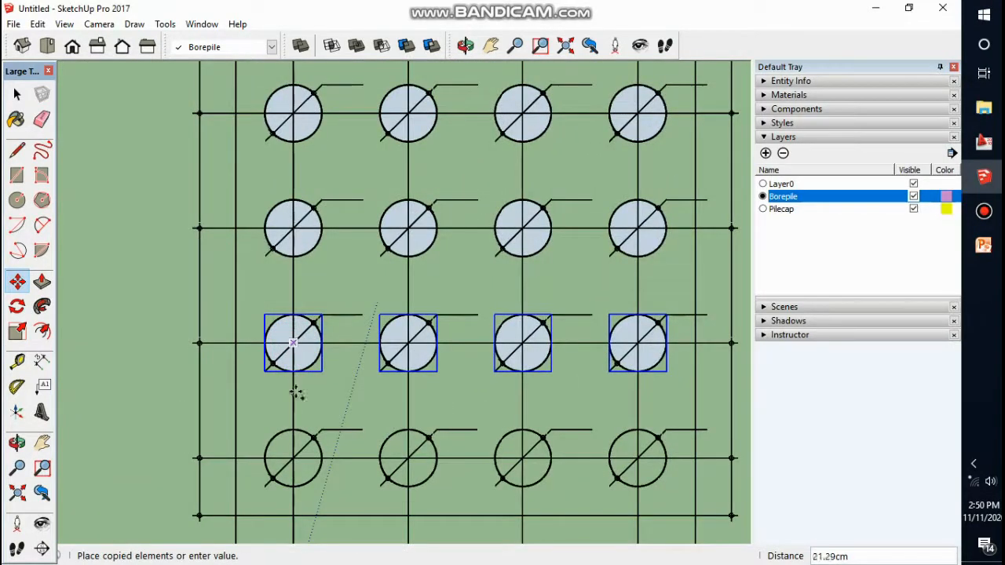
pyautogui.click(294, 455)
pyautogui.scroll(-3, 248, 317)
pyautogui.press('space')
pyautogui.click(550, 374)
pyautogui.scroll(1, 251, 224)
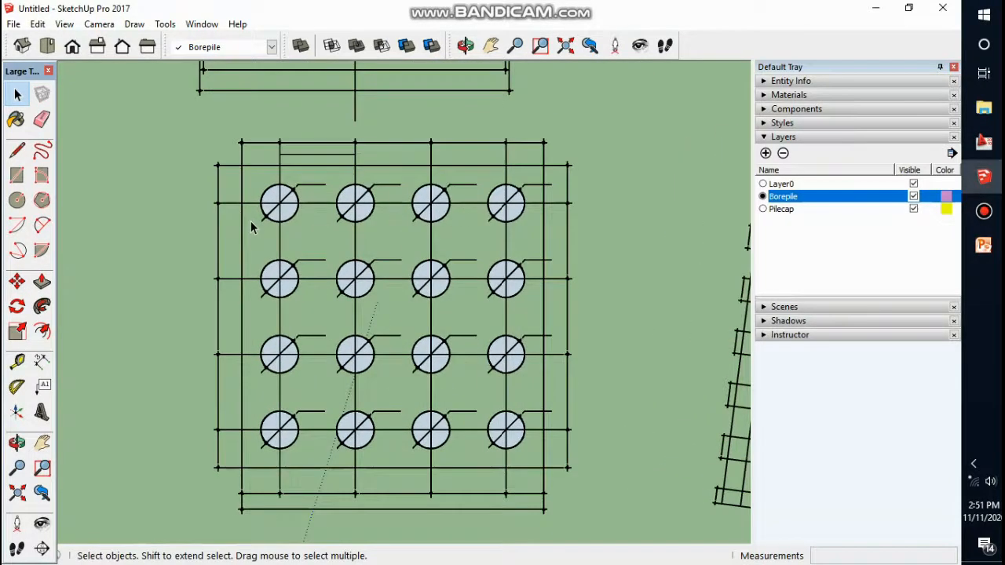
# - Make Pilecap the current drawing layer
pyautogui.scroll(-1, 251, 227)
pyautogui.scroll(-2, 298, 193)
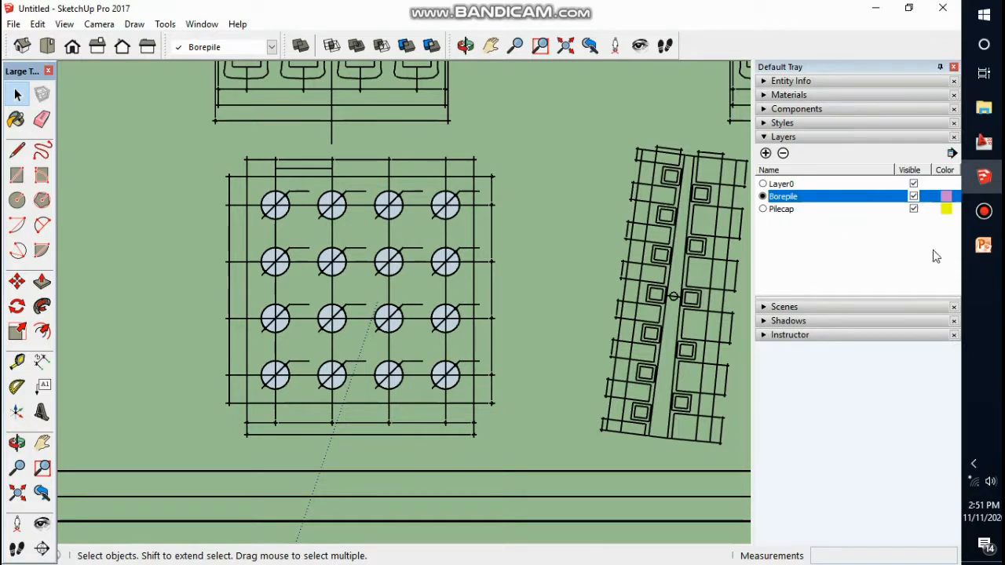
pyautogui.click(763, 210)
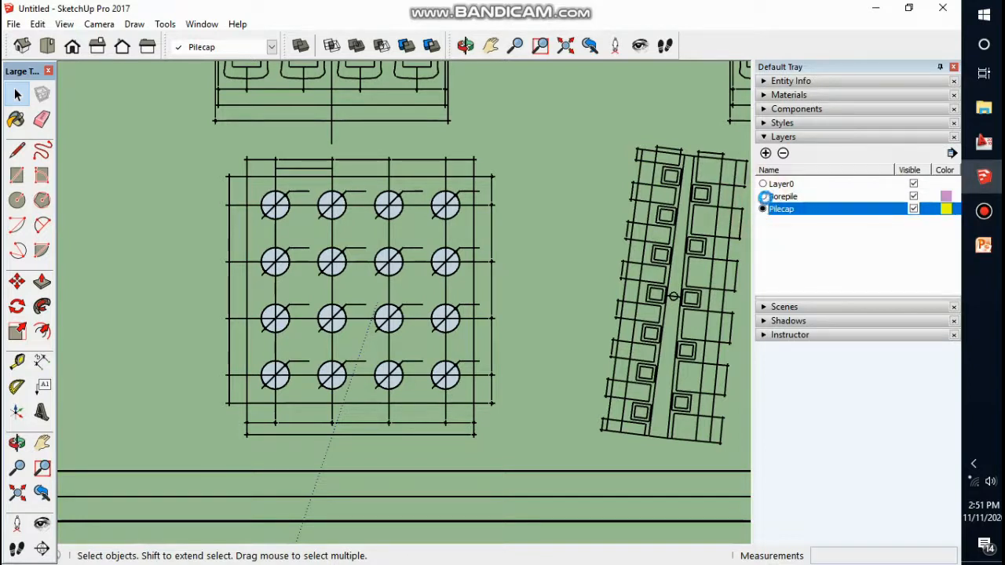
pyautogui.click(763, 197)
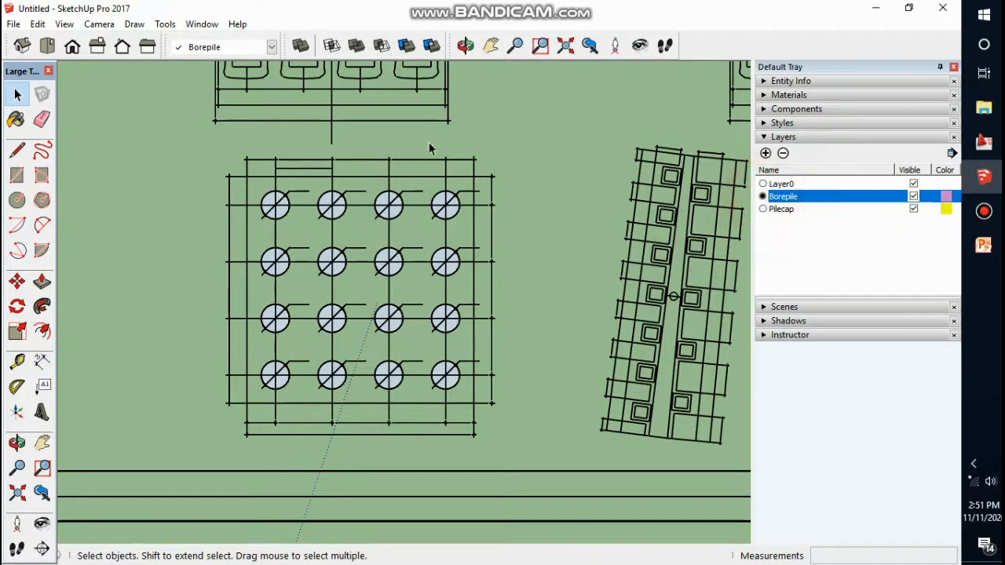
pyautogui.click(270, 48)
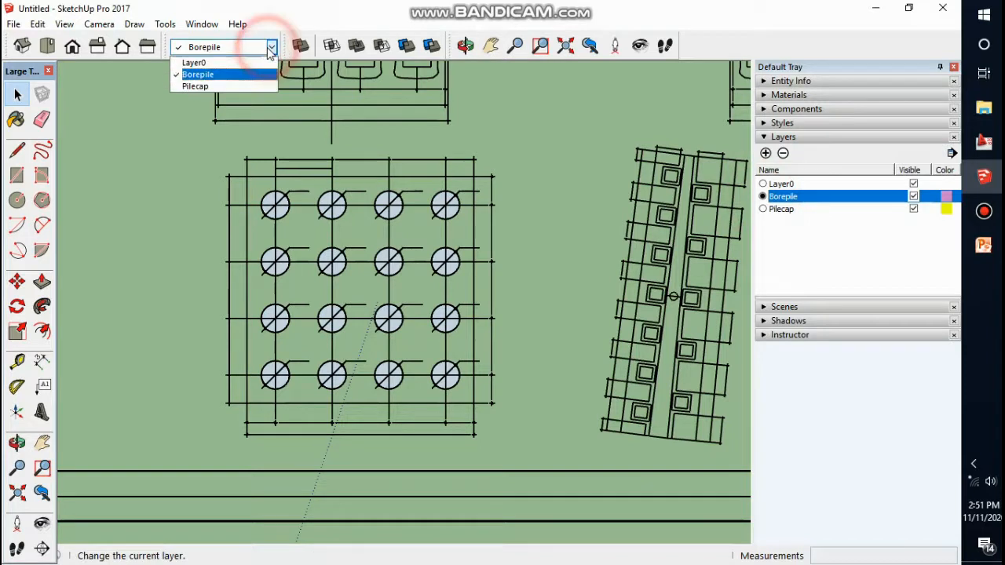
pyautogui.click(249, 86)
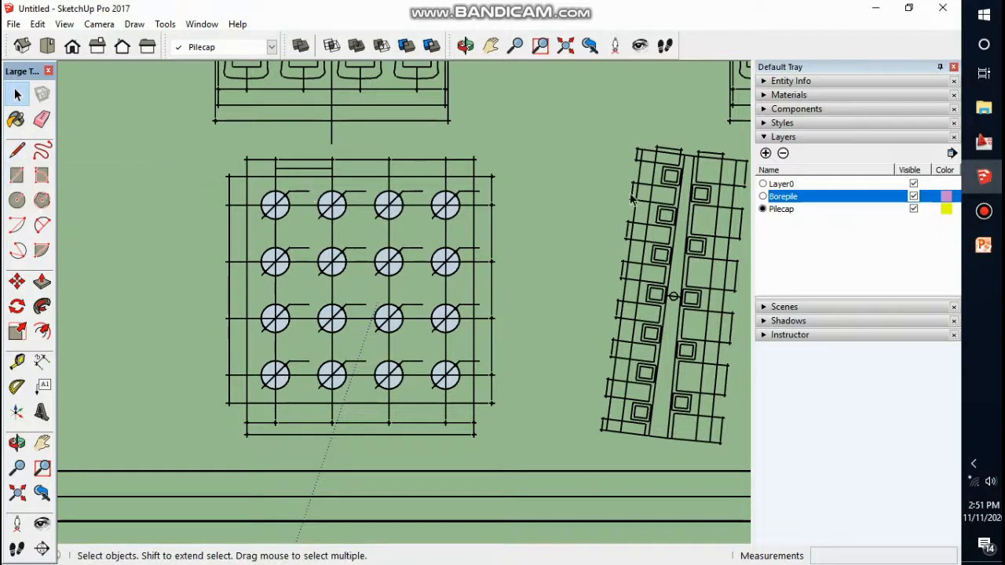
# - Draw an 800 by 800 cm rectangle over the pile cap outline around the borepiles, and delete its face
pyautogui.click(16, 174)
pyautogui.click(247, 176)
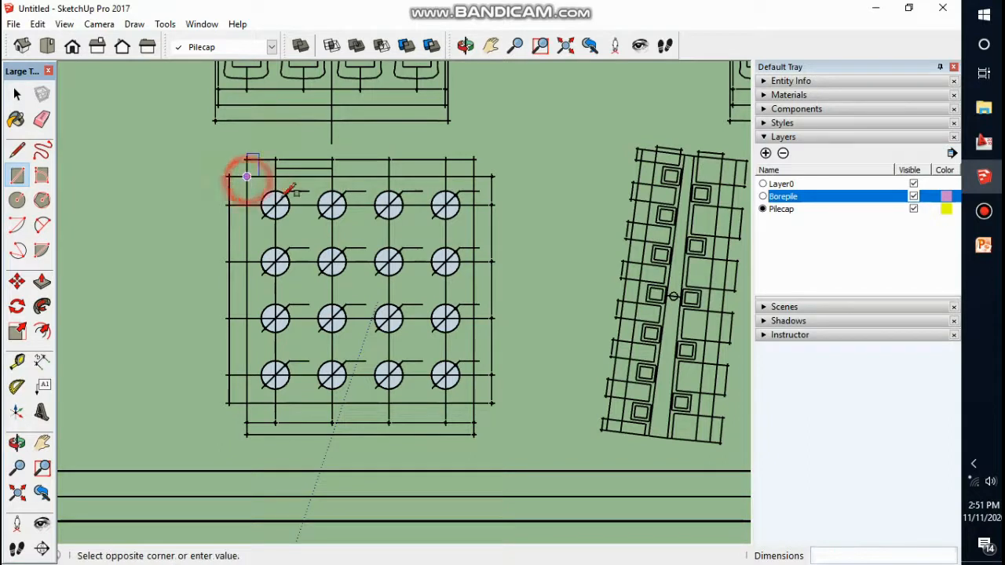
pyautogui.click(474, 403)
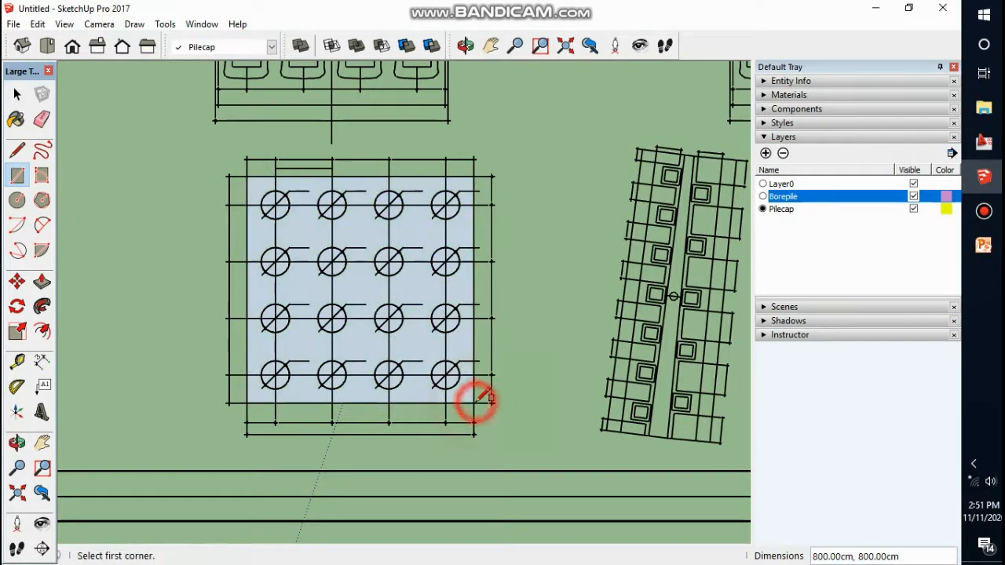
pyautogui.press('space')
pyautogui.click(427, 349)
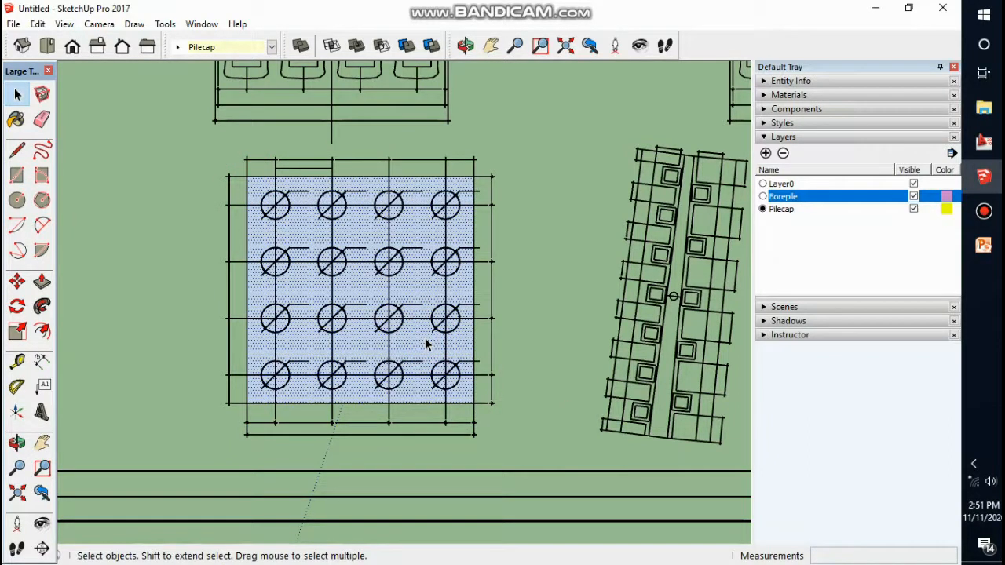
pyautogui.press('Delete')
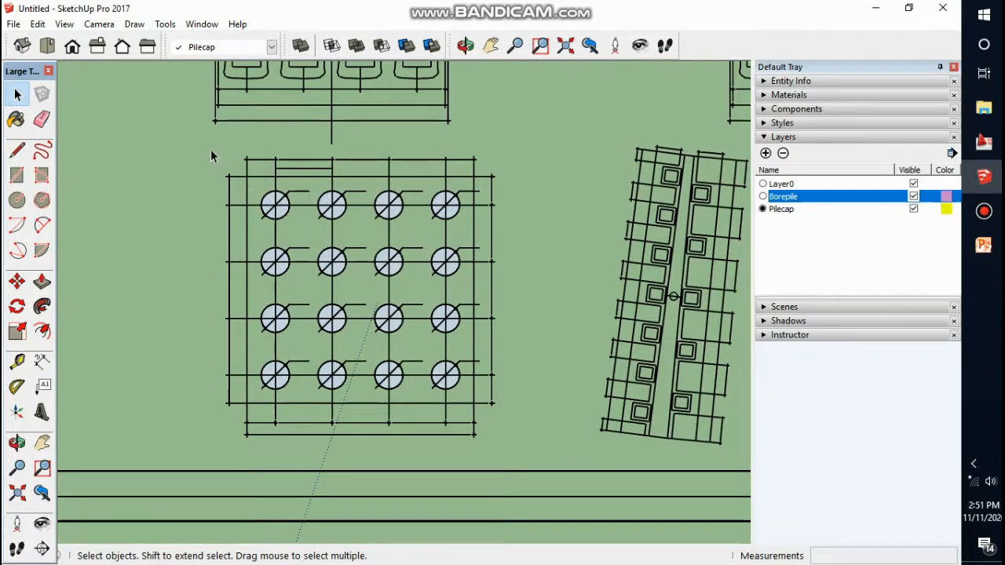
# - Copy the sixteen borepiles and the pile cap outline together to the empty area beside the CAD sheets, about 9800 cm away
pyautogui.moveTo(201, 151); pyautogui.dragTo(497, 433)
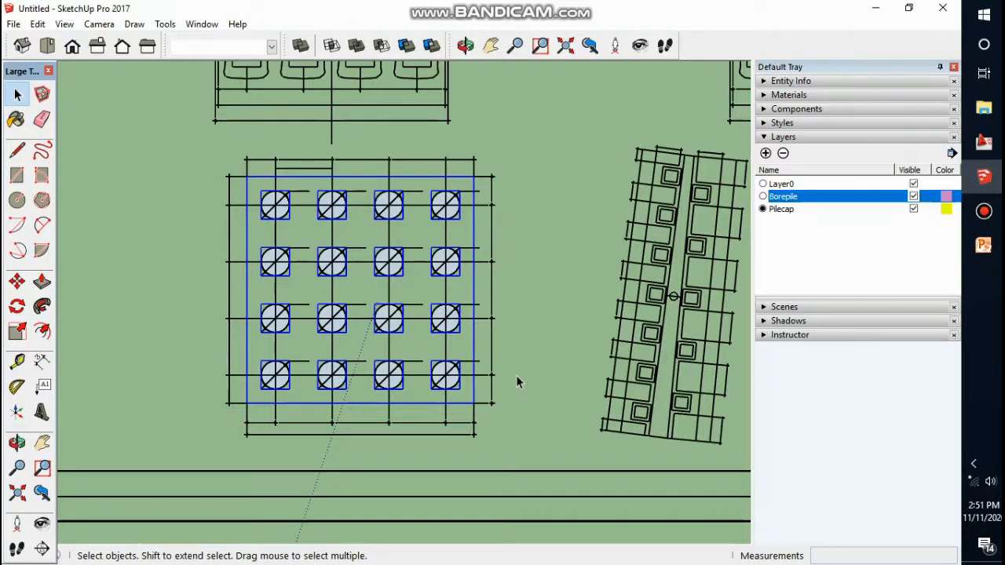
pyautogui.scroll(-3, 110, 289)
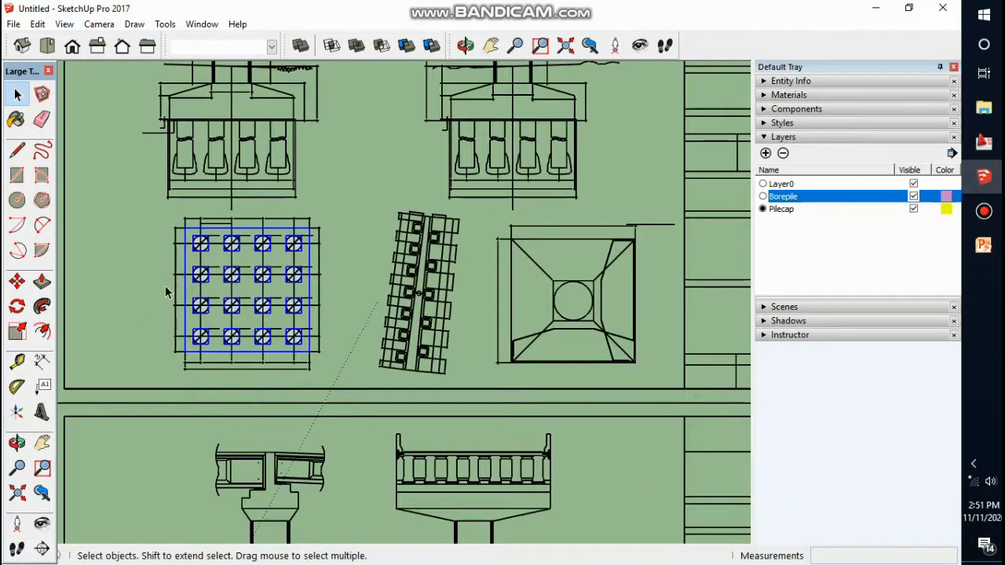
pyautogui.scroll(-1, 163, 291)
pyautogui.scroll(-2, 161, 291)
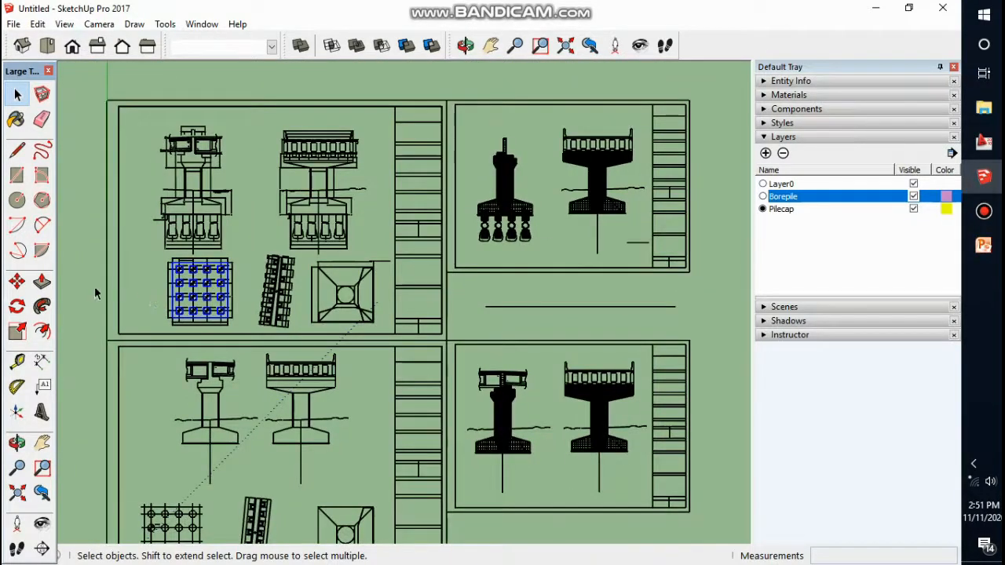
pyautogui.click(16, 281)
pyautogui.scroll(5, 180, 314)
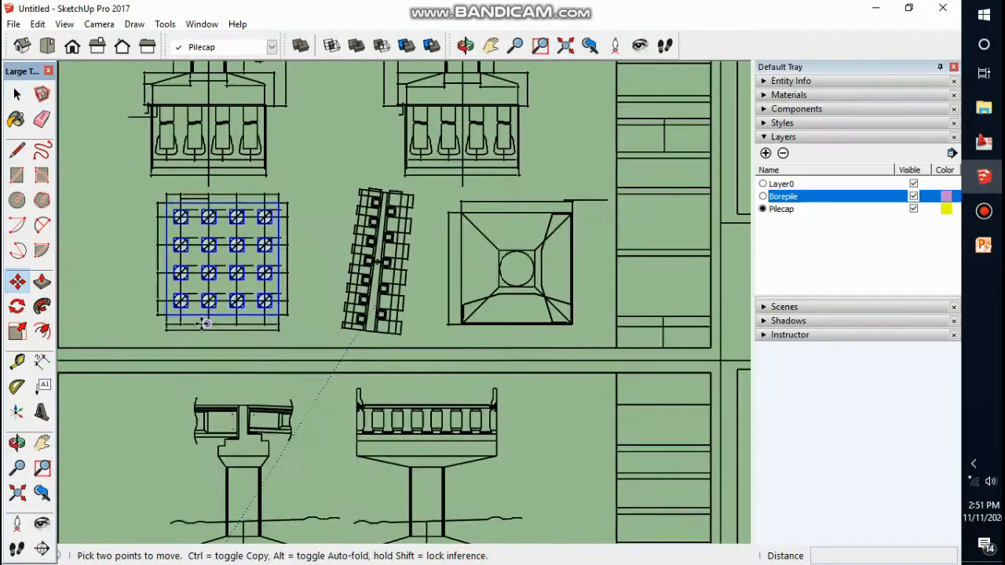
pyautogui.scroll(2, 184, 310)
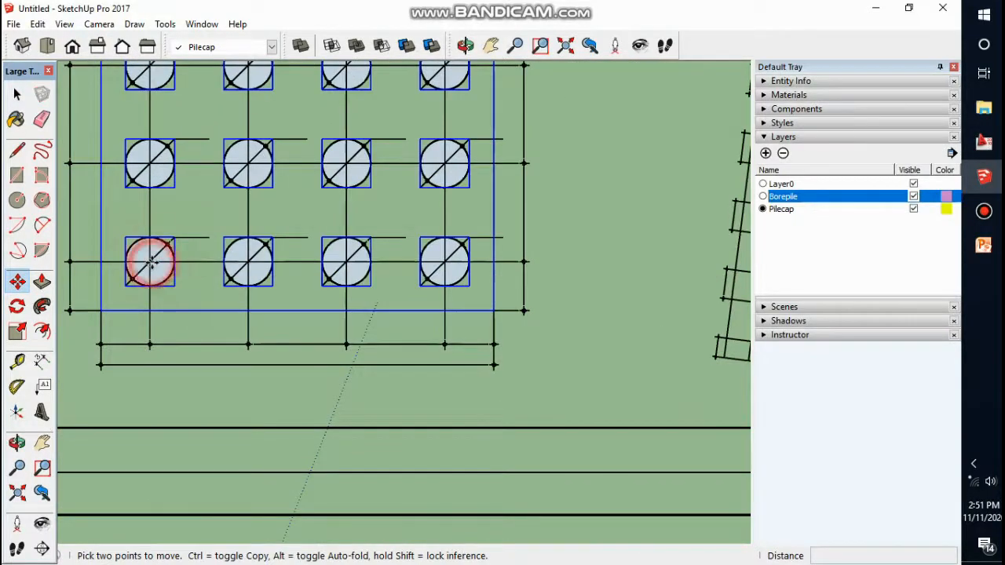
pyautogui.click(152, 261)
pyautogui.press('ctrl')
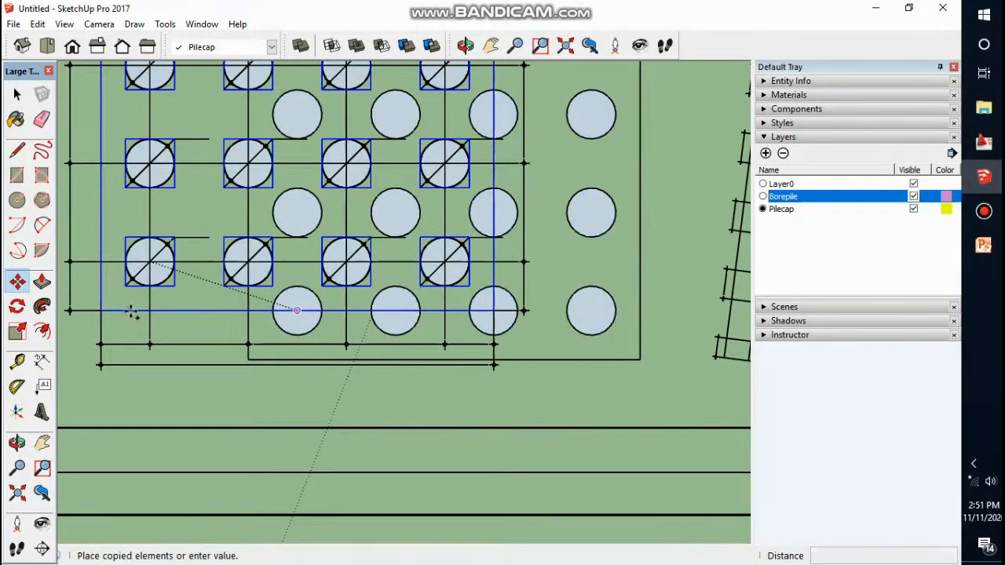
pyautogui.scroll(-2, 115, 280)
pyautogui.scroll(-6, 115, 280)
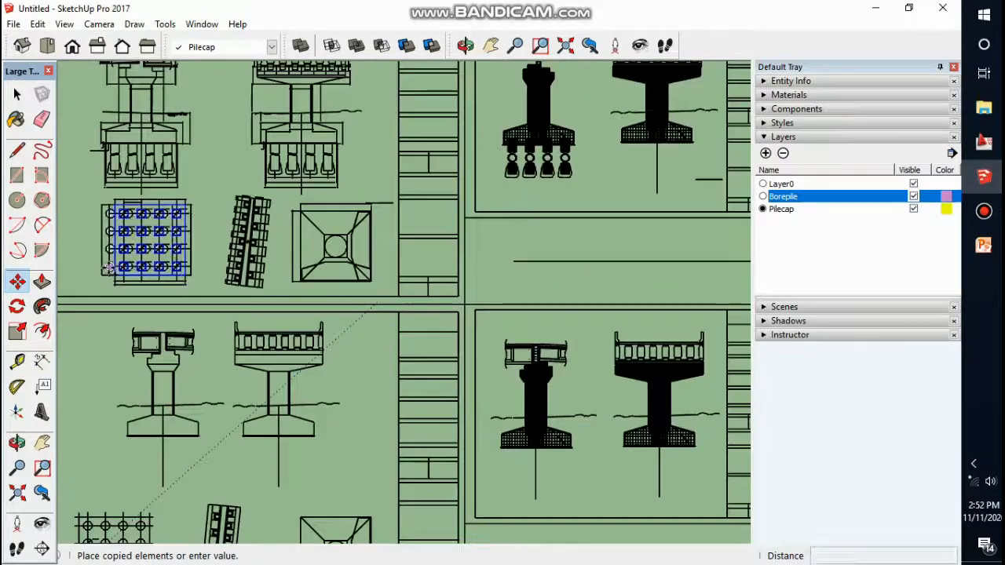
pyautogui.scroll(-3, 399, 253)
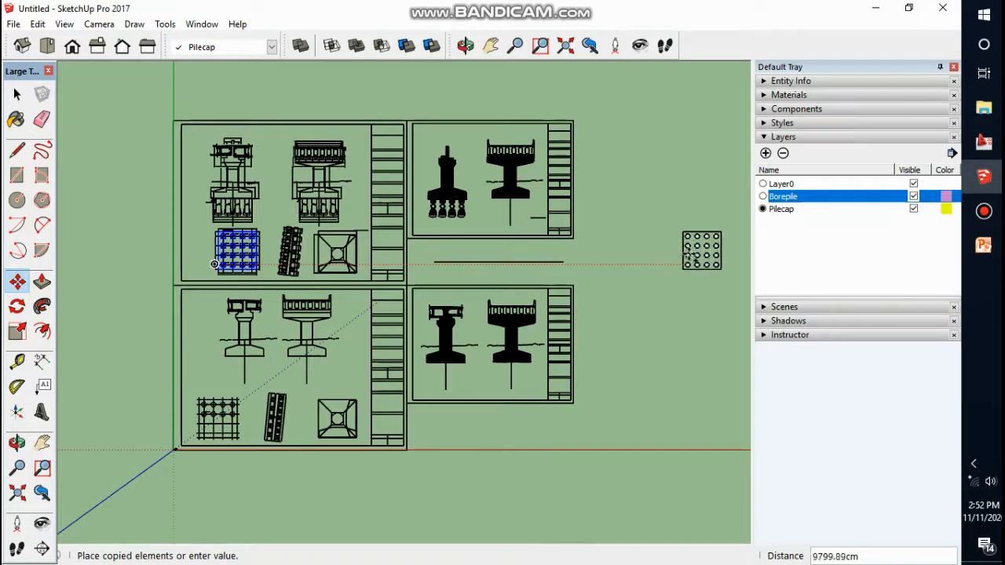
pyautogui.click(689, 253)
pyautogui.press('space')
pyautogui.click(717, 308)
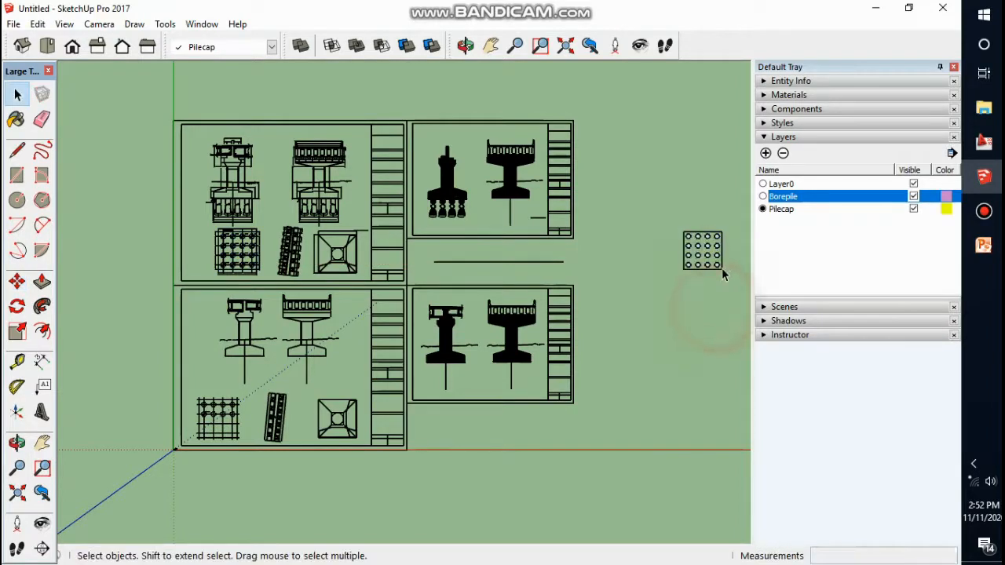
# - Check which layers the copied pile cap outline and one of the copied borepiles are assigned to
pyautogui.scroll(2, 722, 269)
pyautogui.scroll(6, 725, 238)
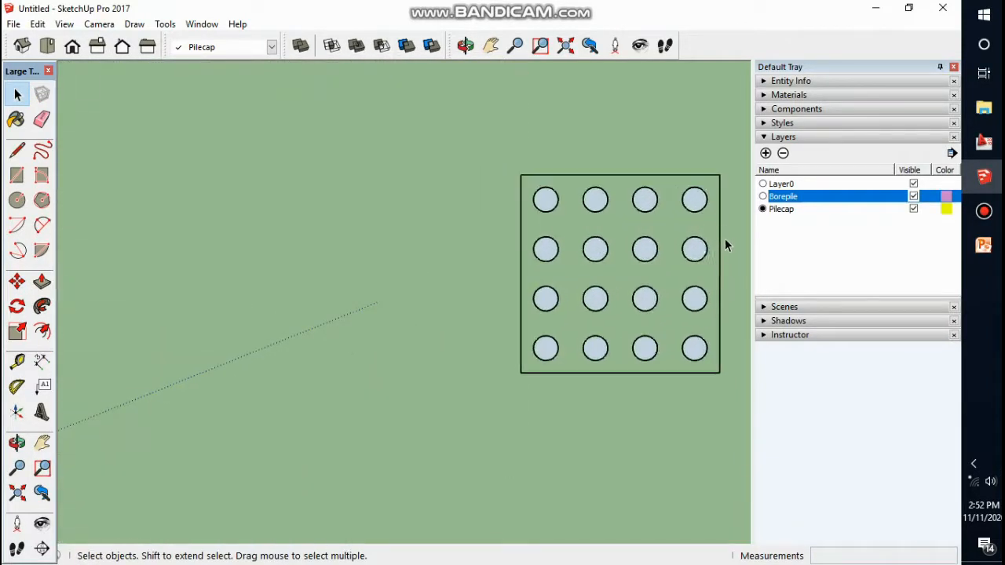
pyautogui.press('o')
pyautogui.scroll(-1, 710, 249)
pyautogui.press('space')
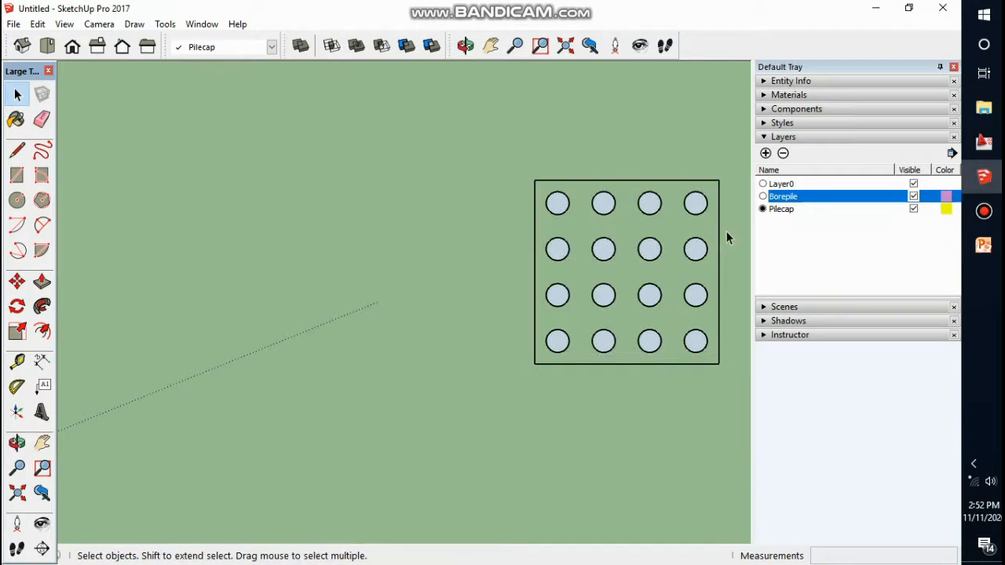
pyautogui.scroll(-3, 711, 229)
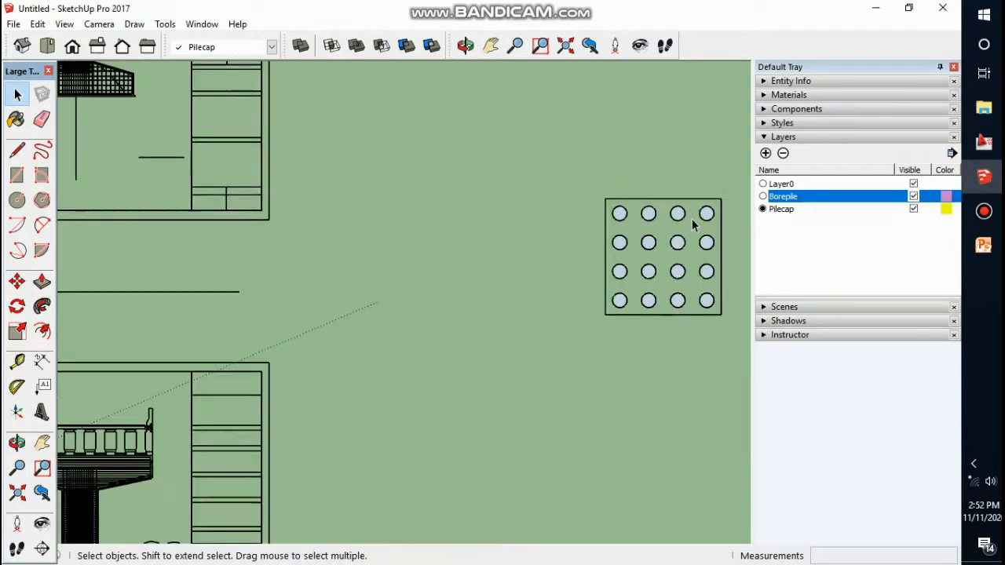
pyautogui.click(491, 46)
pyautogui.moveTo(552, 251); pyautogui.dragTo(157, 254)
pyautogui.scroll(3, 188, 248)
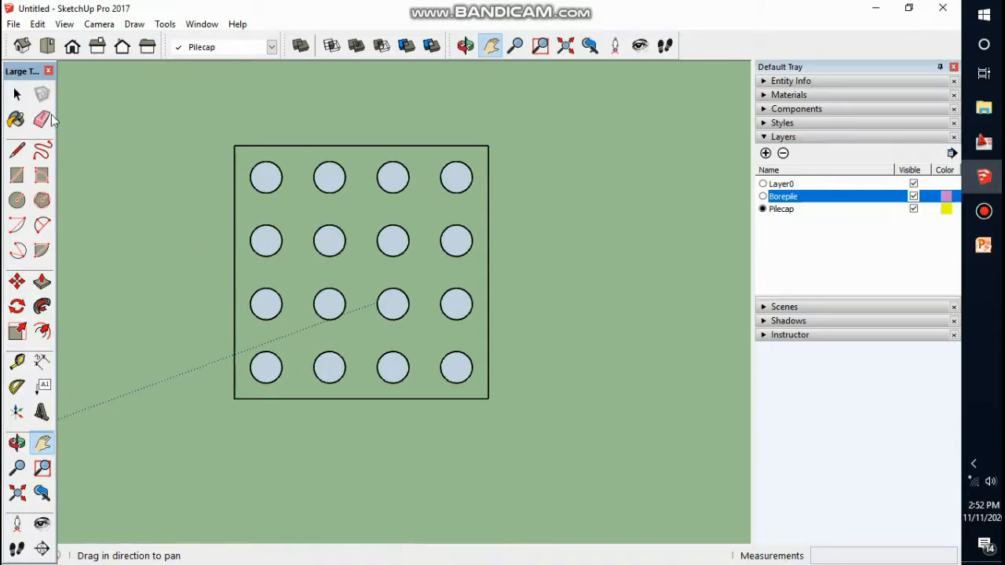
pyautogui.click(18, 94)
pyautogui.click(330, 148)
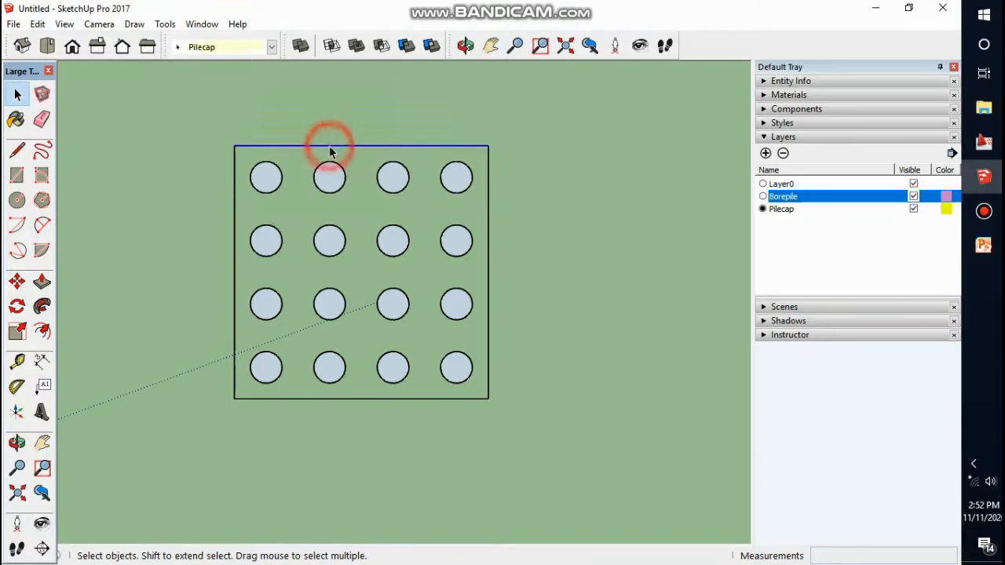
pyautogui.click(338, 179)
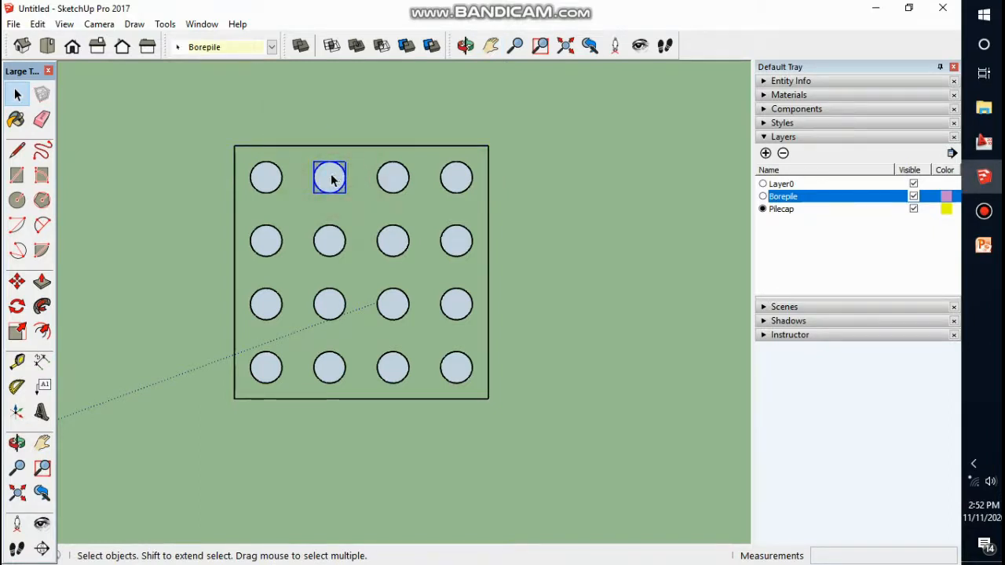
pyautogui.click(572, 246)
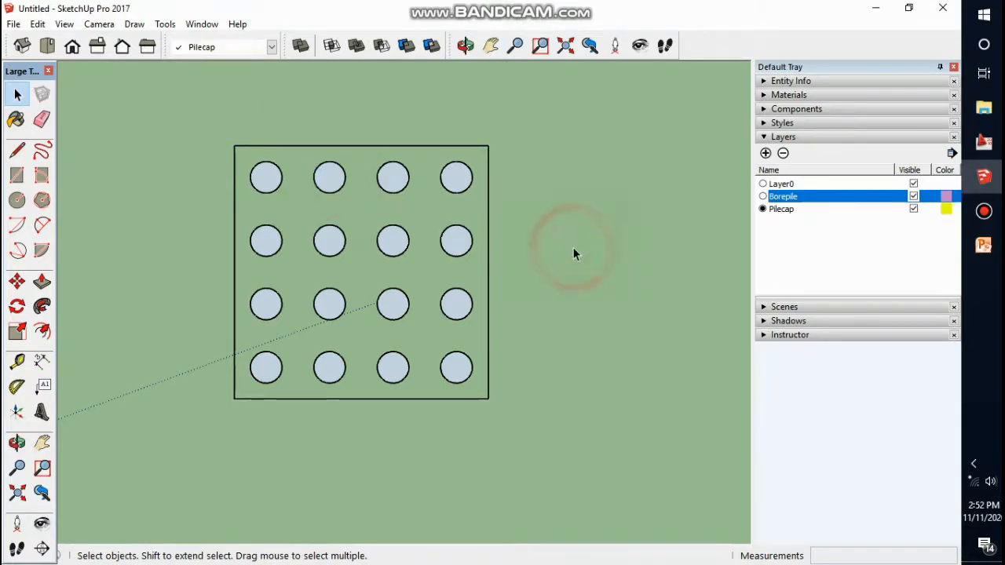
# - Make Borepile the current drawing layer
pyautogui.click(224, 49)
pyautogui.click(213, 75)
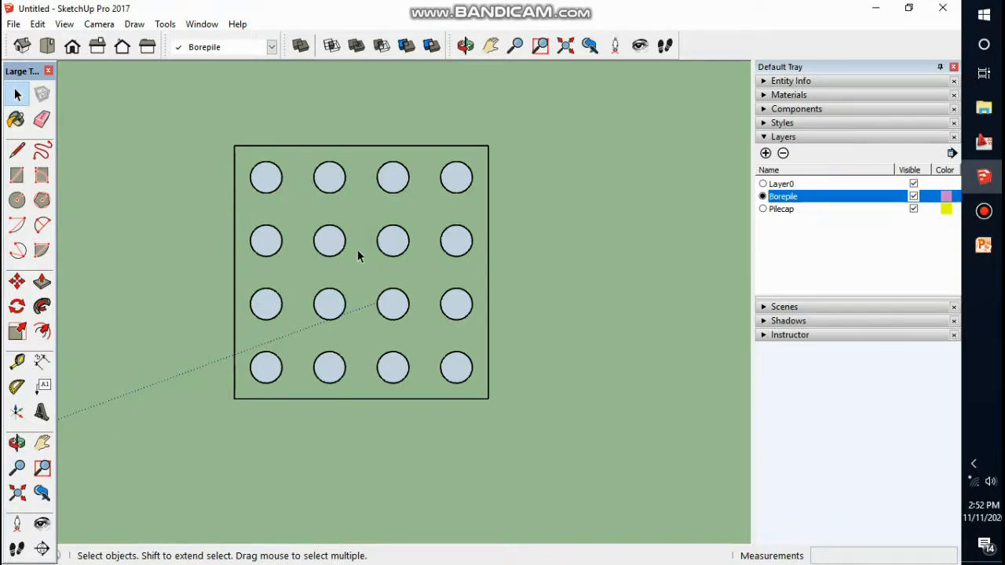
# - Look up the borepile height on the Borepiles dimension slide in PowerPoint and return to SketchUp
pyautogui.click(22, 47)
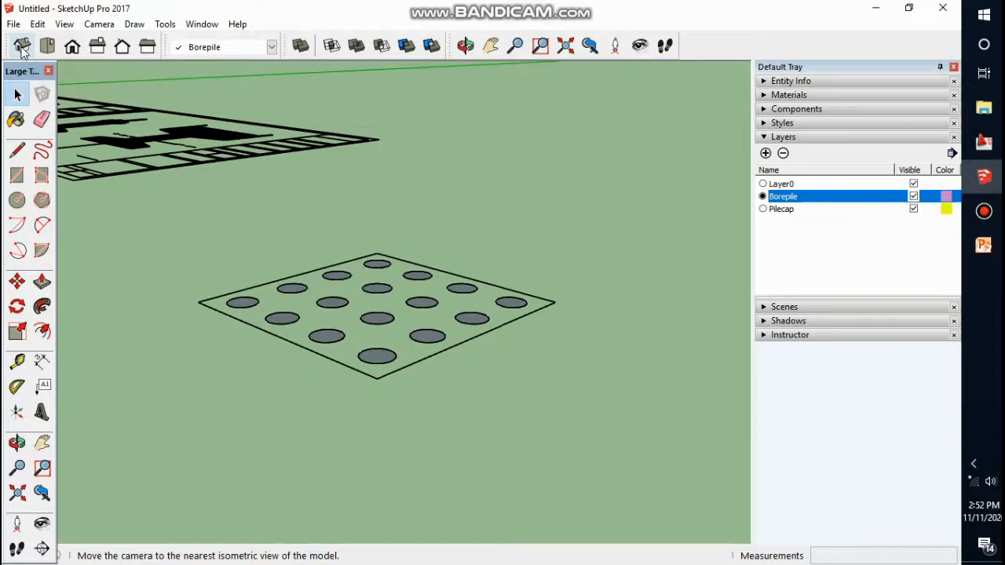
pyautogui.click(47, 47)
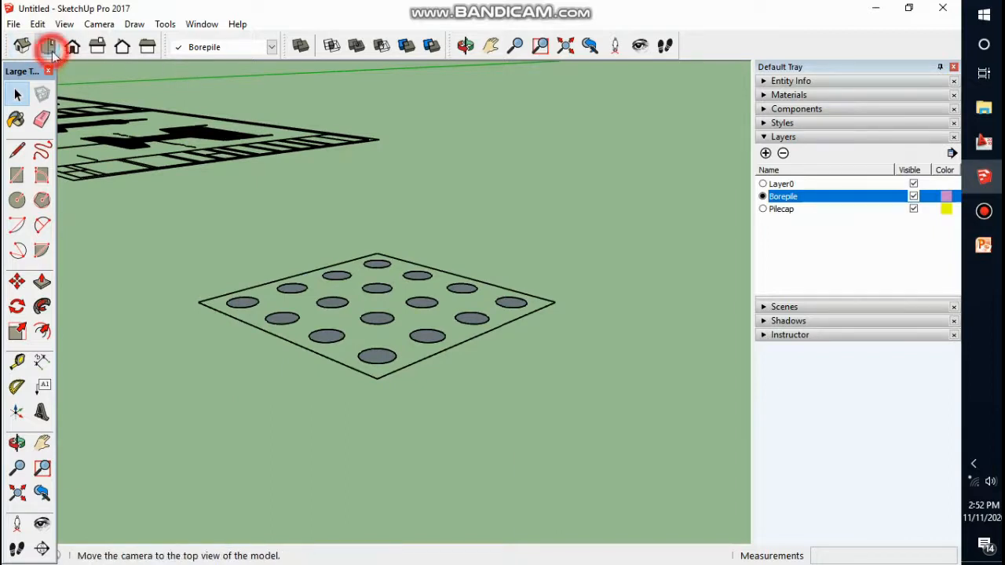
pyautogui.scroll(-2, 493, 225)
pyautogui.scroll(6, 608, 460)
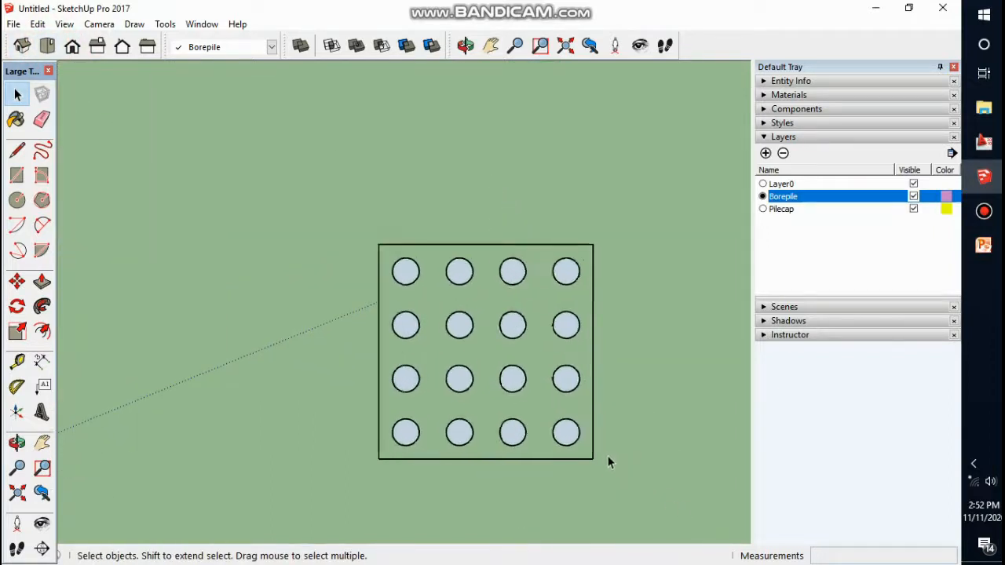
pyautogui.press('o')
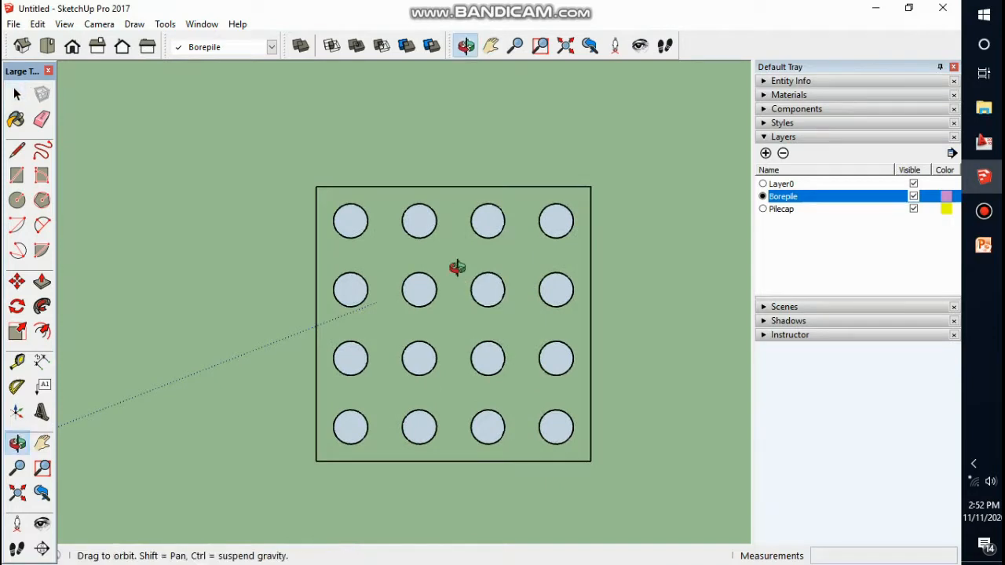
pyautogui.moveTo(458, 268); pyautogui.dragTo(479, 113, button='middle')
pyautogui.moveTo(447, 338); pyautogui.dragTo(568, 160, button='middle')
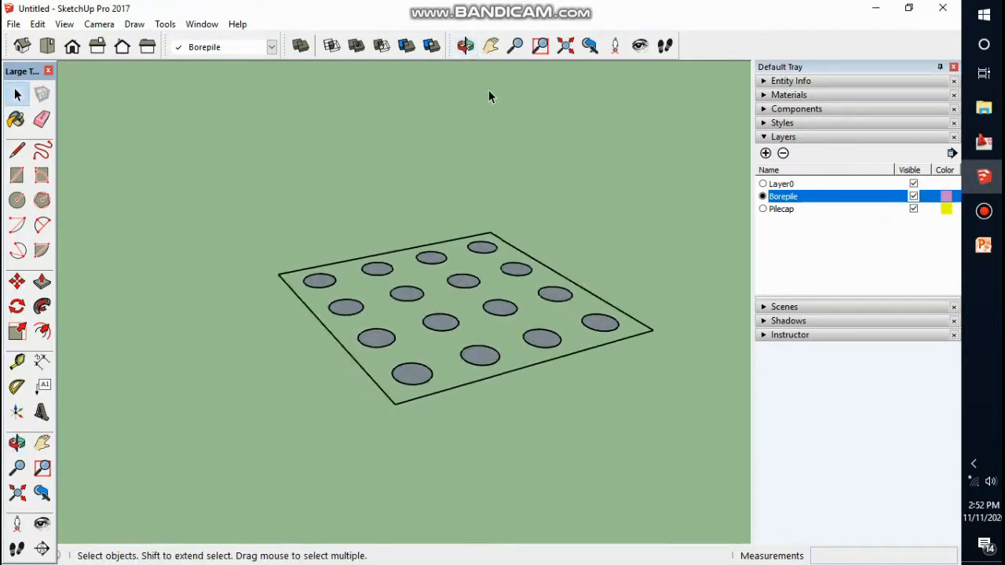
pyautogui.scroll(2, 424, 391)
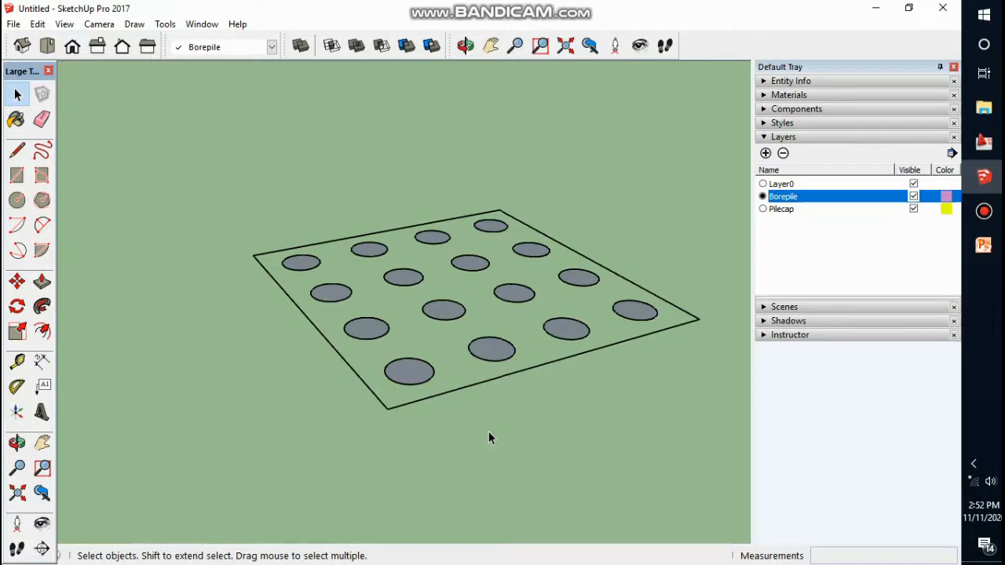
pyautogui.click(982, 250)
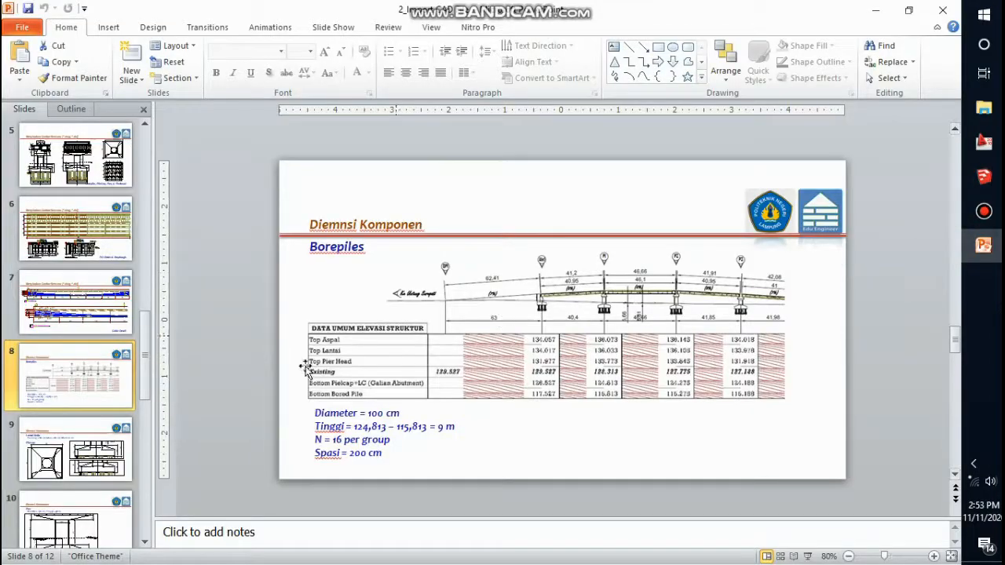
pyautogui.click(984, 177)
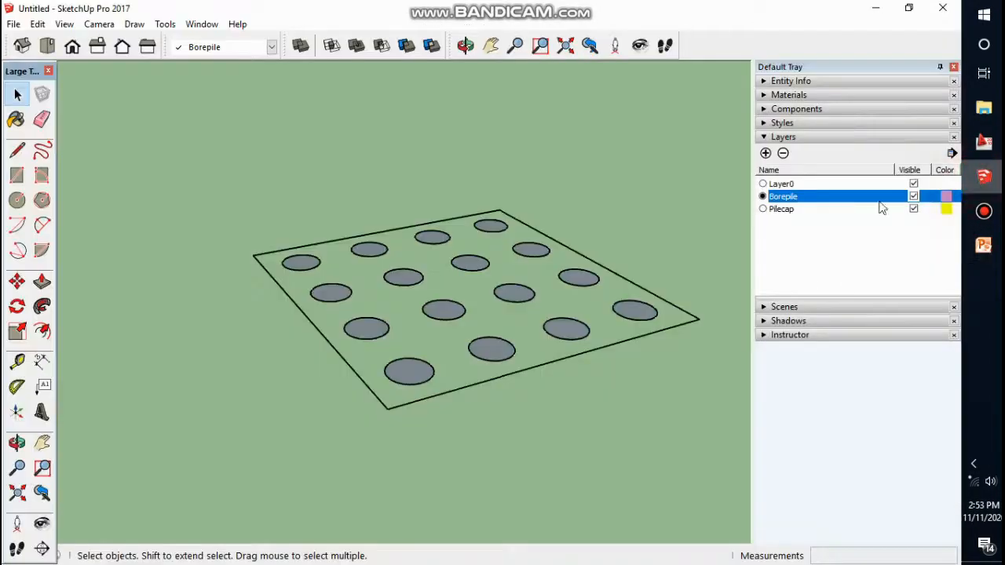
# - Open the front corner borepile component for editing, Push/Pull its circular face 900 cm downward, and close the component
pyautogui.doubleClick(411, 375)
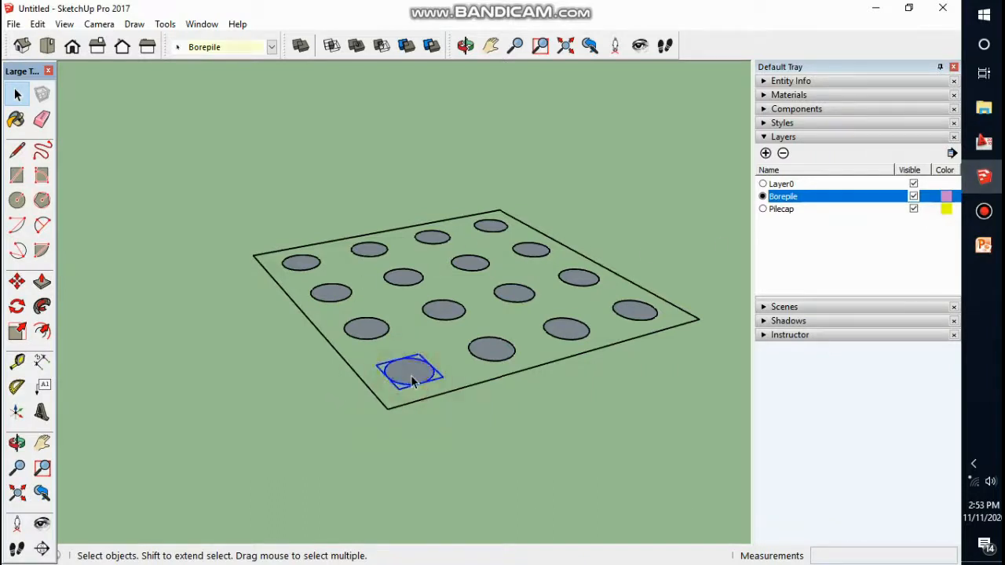
pyautogui.click(42, 284)
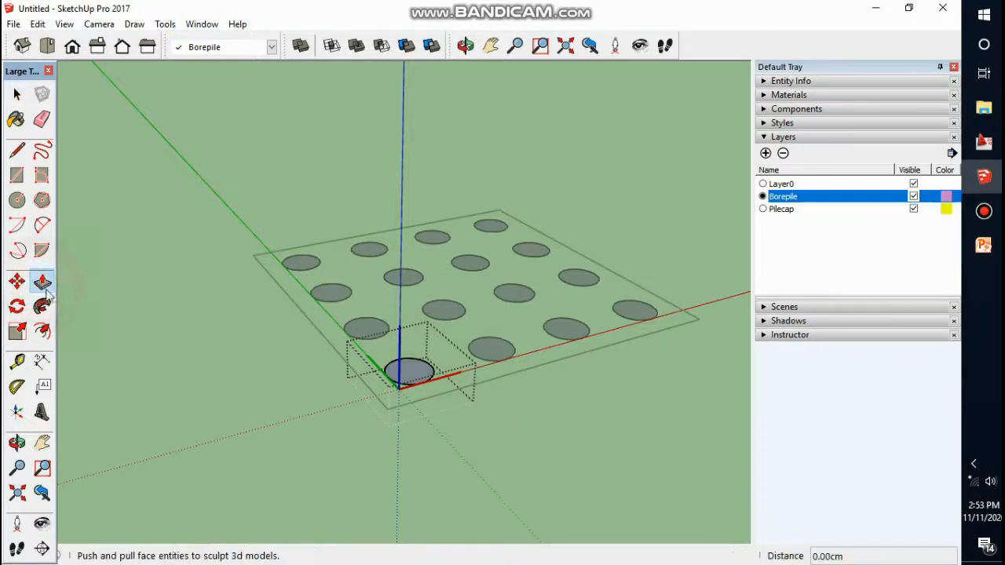
pyautogui.click(410, 391)
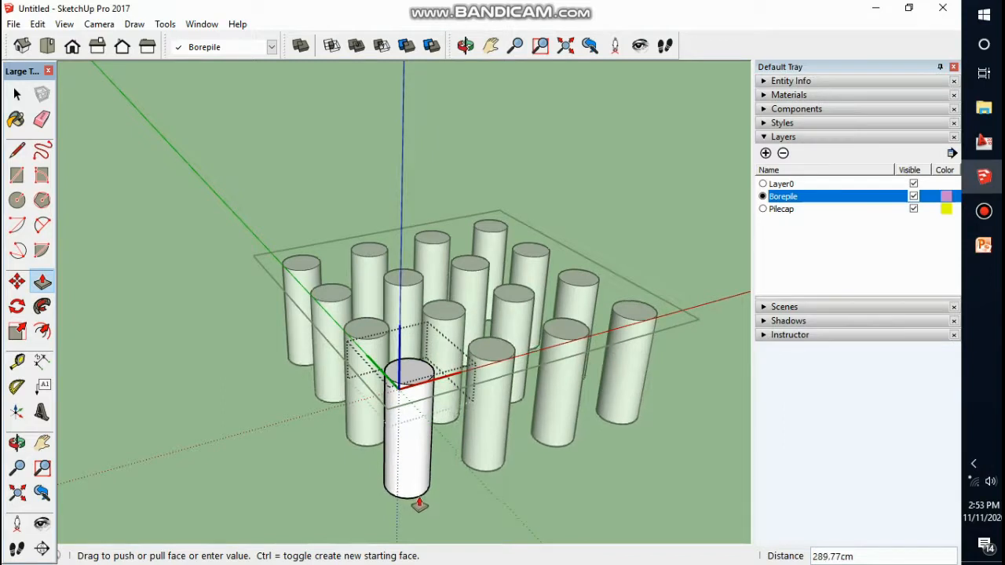
pyautogui.write('9')
pyautogui.press('Return')
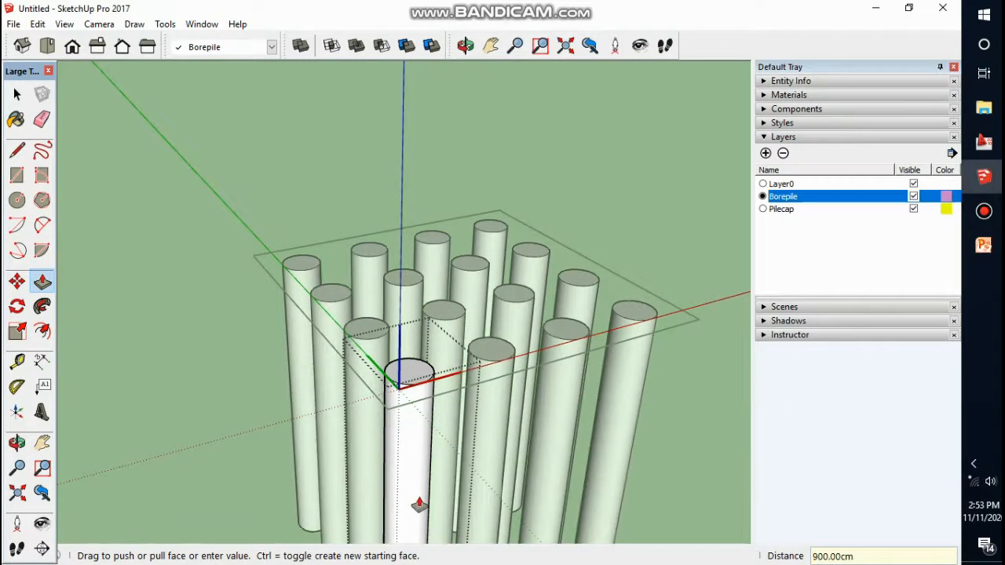
pyautogui.press('space')
pyautogui.scroll(-5, 266, 273)
pyautogui.click(572, 331)
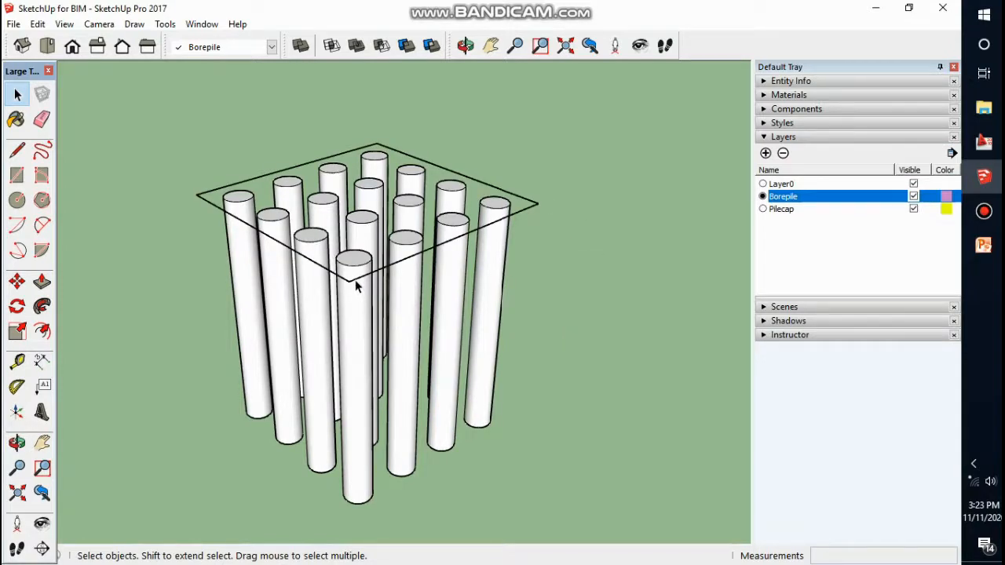
pyautogui.scroll(-5, 397, 250)
pyautogui.scroll(-4, 402, 249)
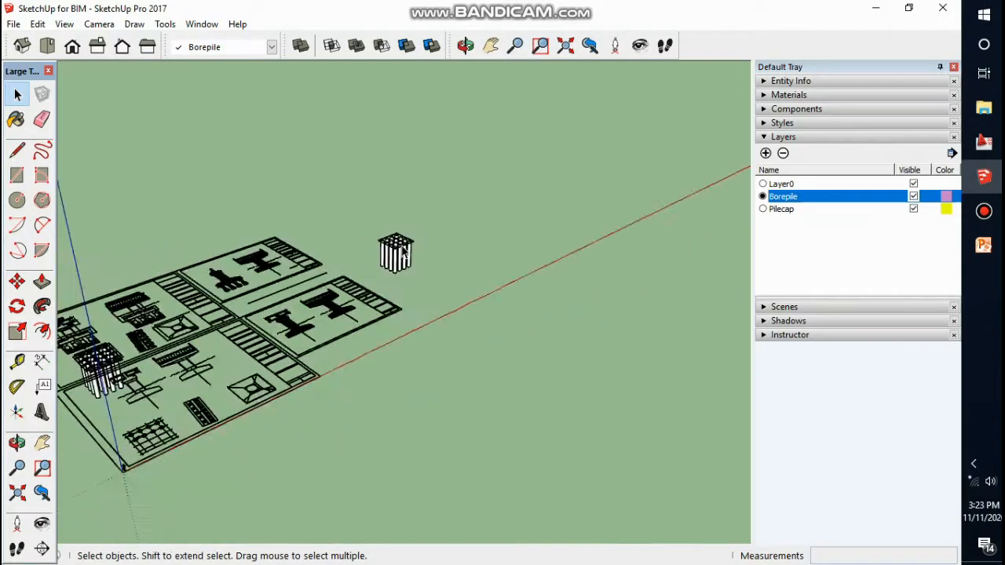
pyautogui.scroll(6, 83, 369)
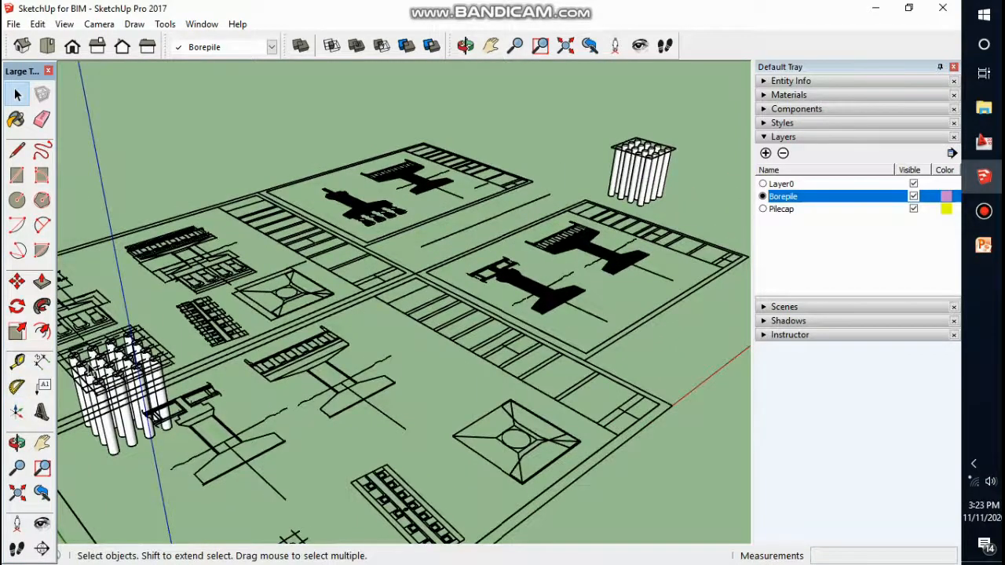
pyautogui.scroll(-6, 90, 369)
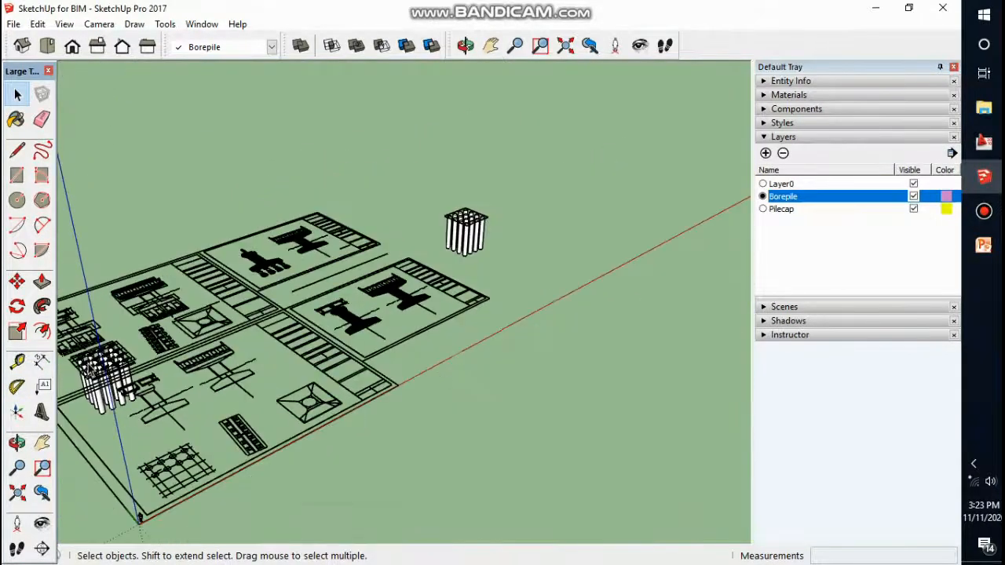
pyautogui.scroll(6, 400, 251)
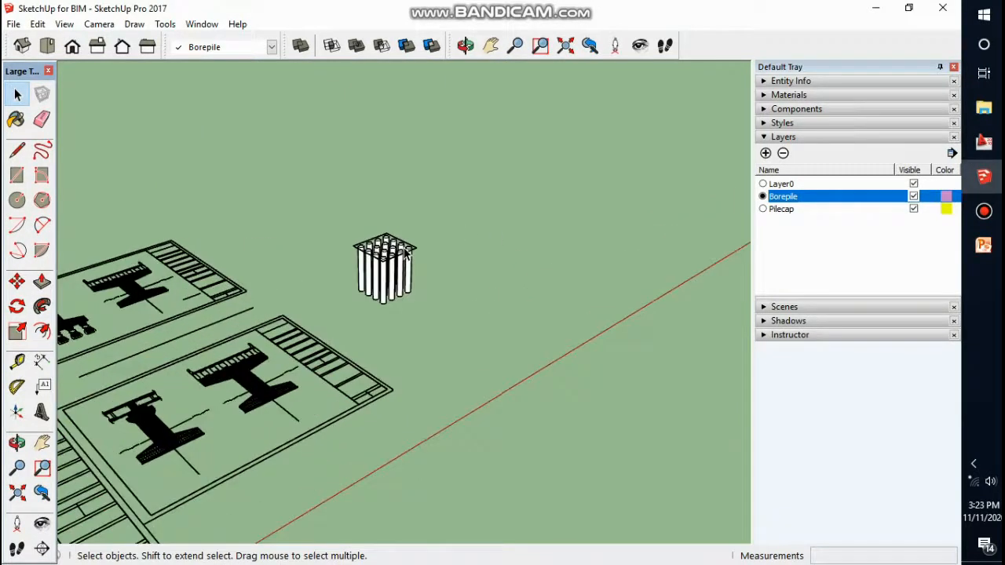
pyautogui.scroll(2, 403, 253)
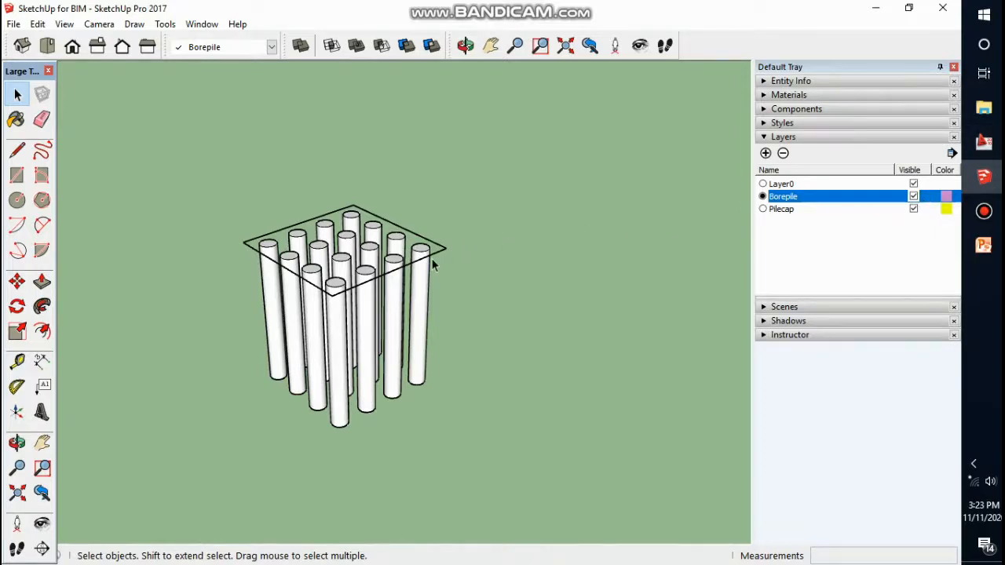
# - Check the borepile plan in AutoCAD, return to SketchUp, and show the model from the top in parallel projection
pyautogui.click(997, 146)
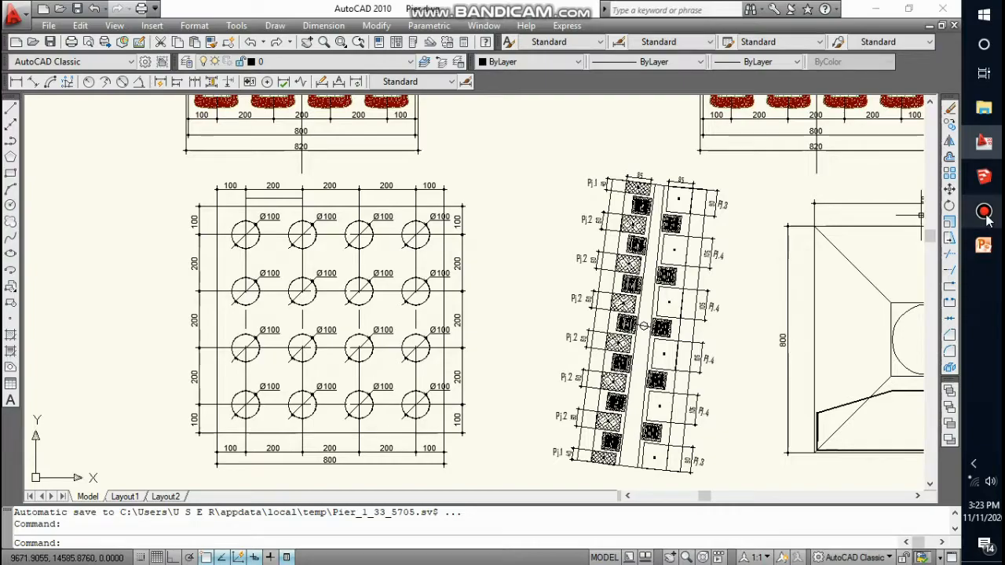
pyautogui.click(980, 180)
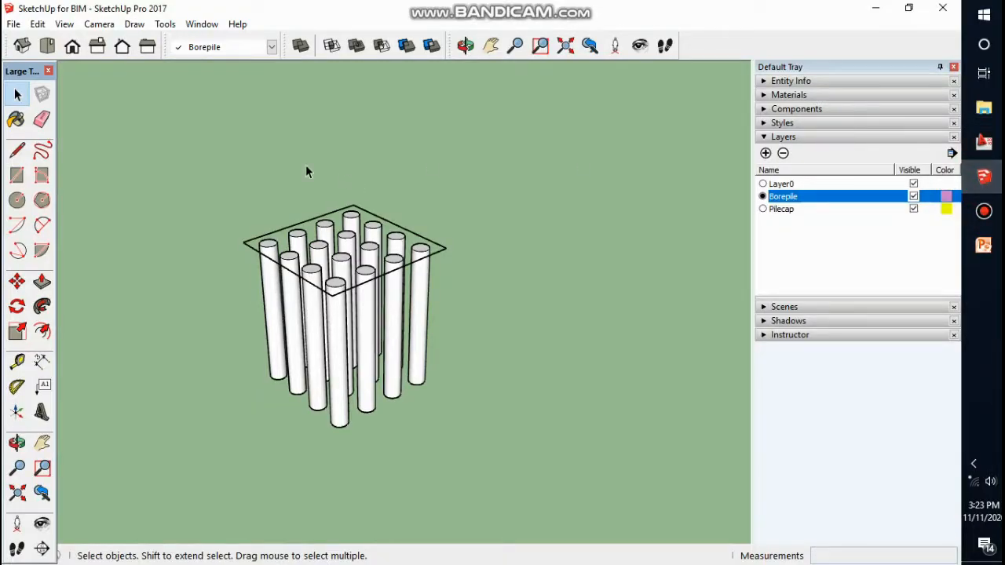
pyautogui.click(47, 47)
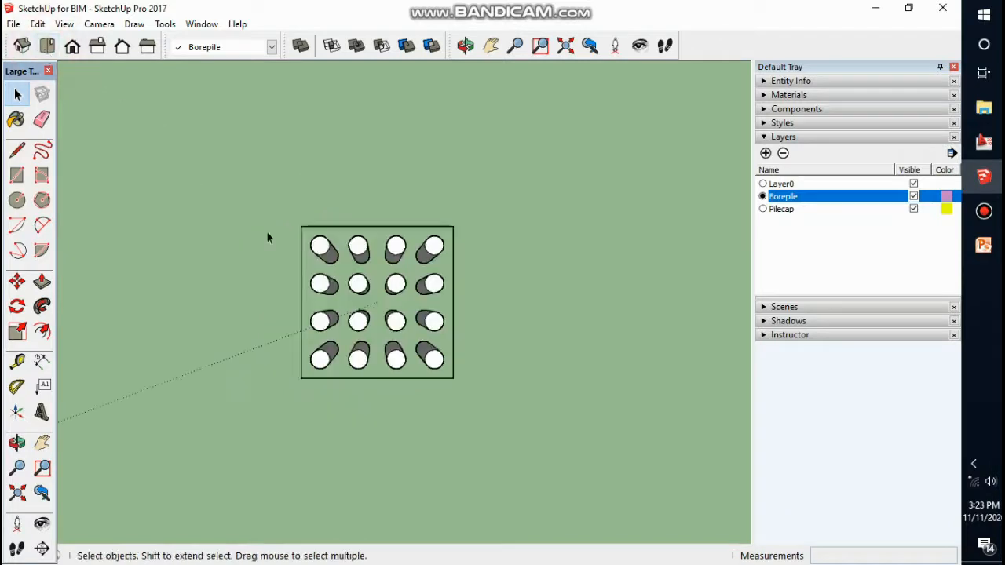
pyautogui.scroll(1, 331, 353)
pyautogui.scroll(1, 331, 353)
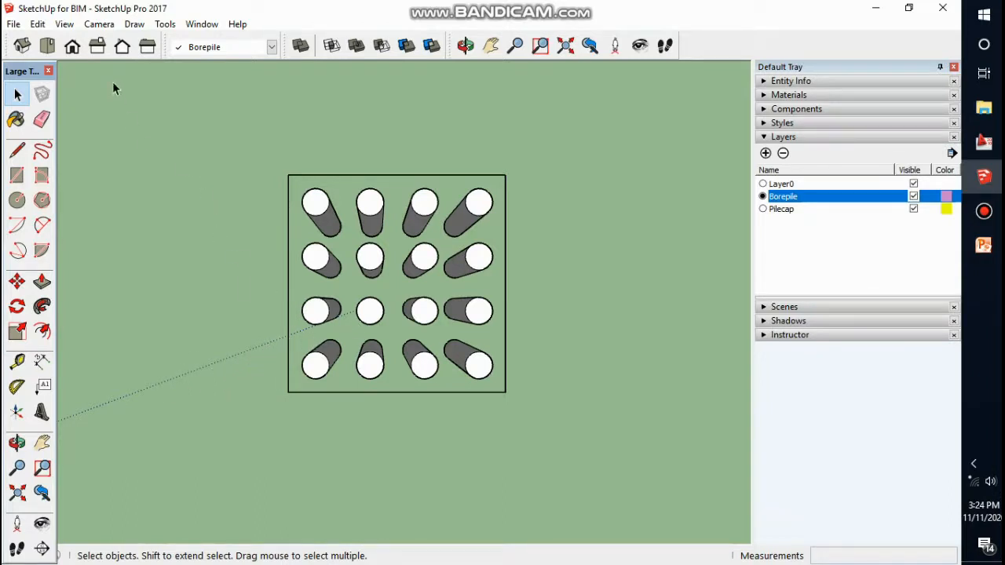
pyautogui.click(99, 24)
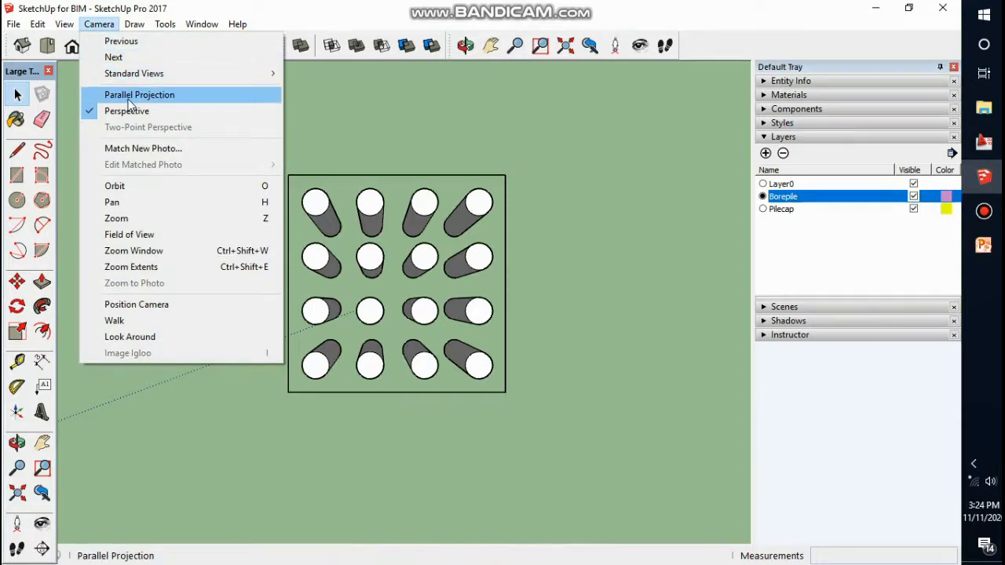
pyautogui.click(130, 95)
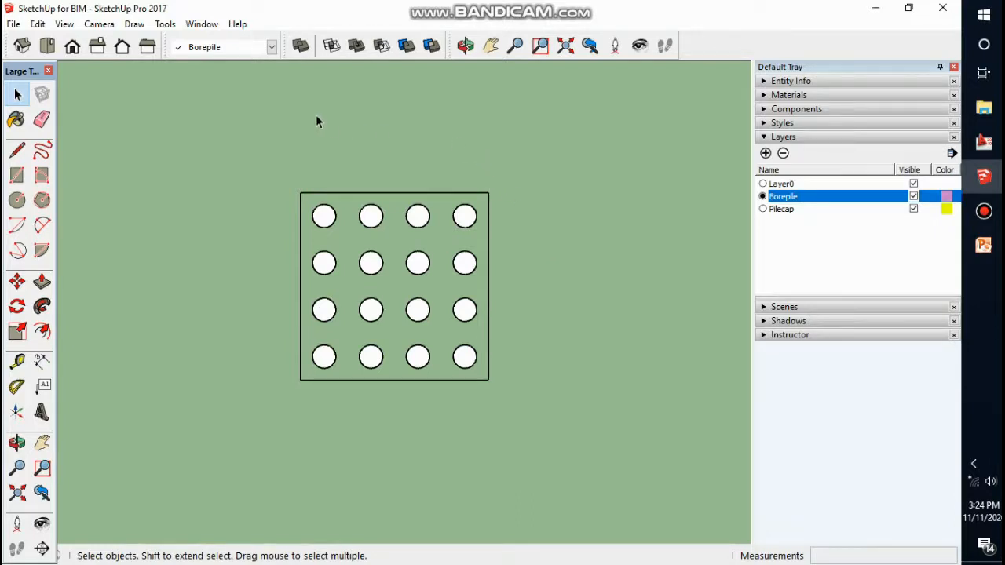
pyautogui.scroll(-1, 298, 161)
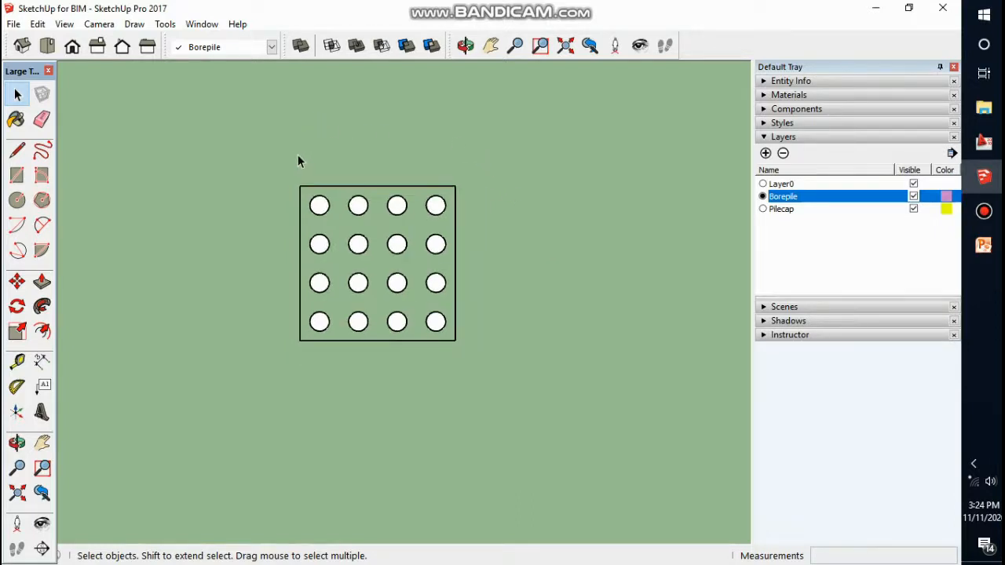
# - Copy the four edges of the pile cap outline about 1008 cm along the green axis, clear of the borepile group
pyautogui.click(322, 342)
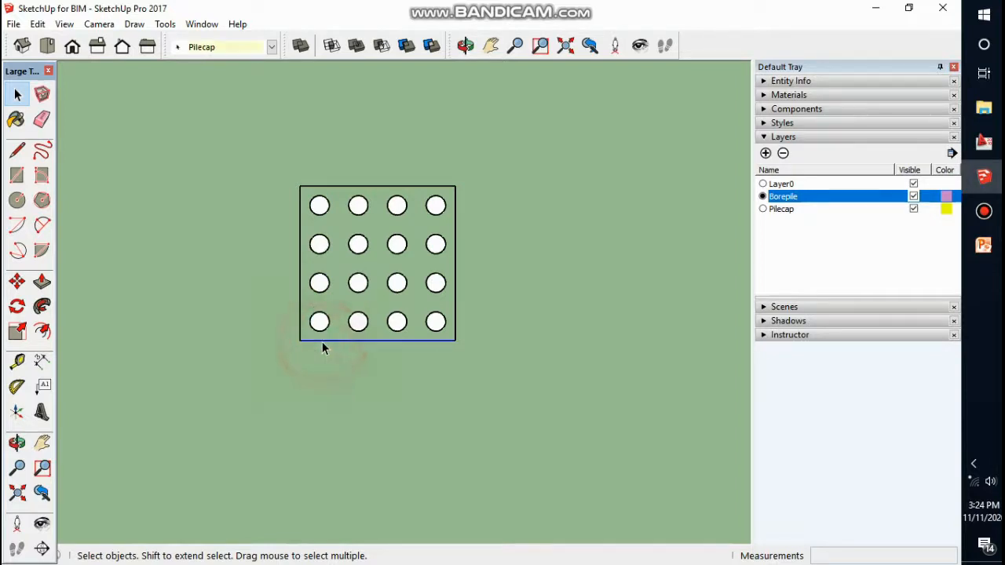
pyautogui.click(299, 298)
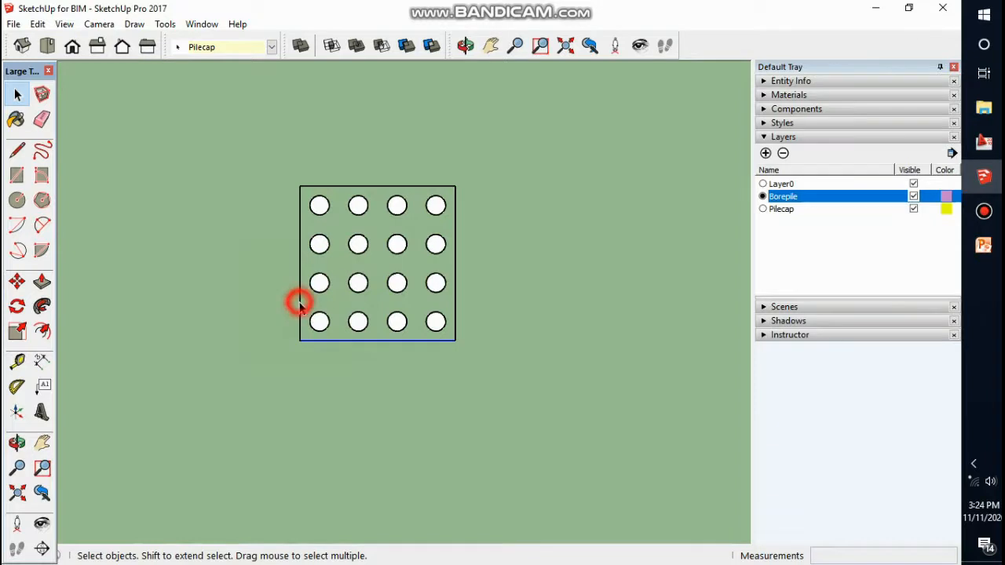
pyautogui.click(333, 187)
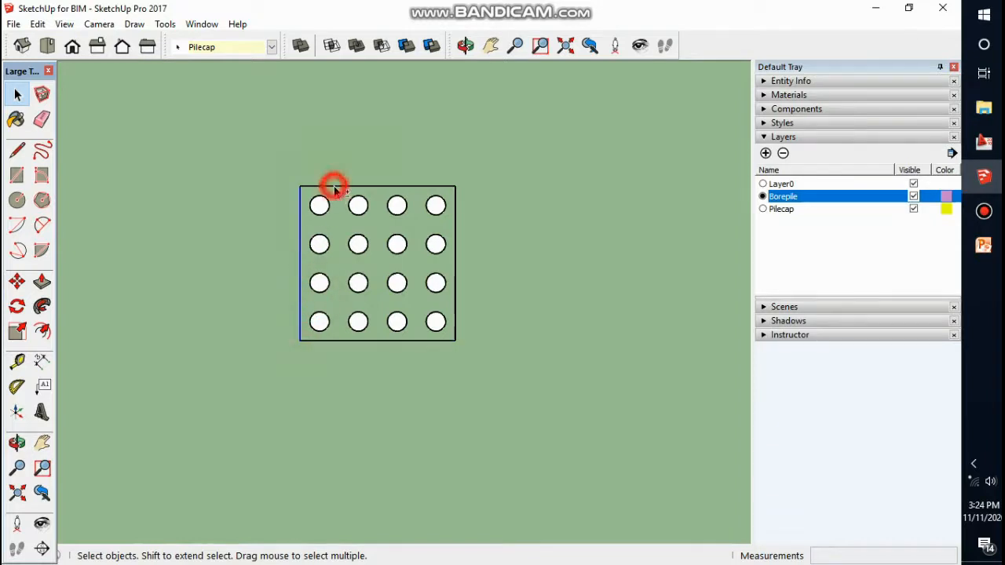
pyautogui.keyDown('shift'); pyautogui.click(455, 229); pyautogui.keyUp('shift')
pyautogui.keyDown('shift'); pyautogui.click(434, 339); pyautogui.keyUp('shift')
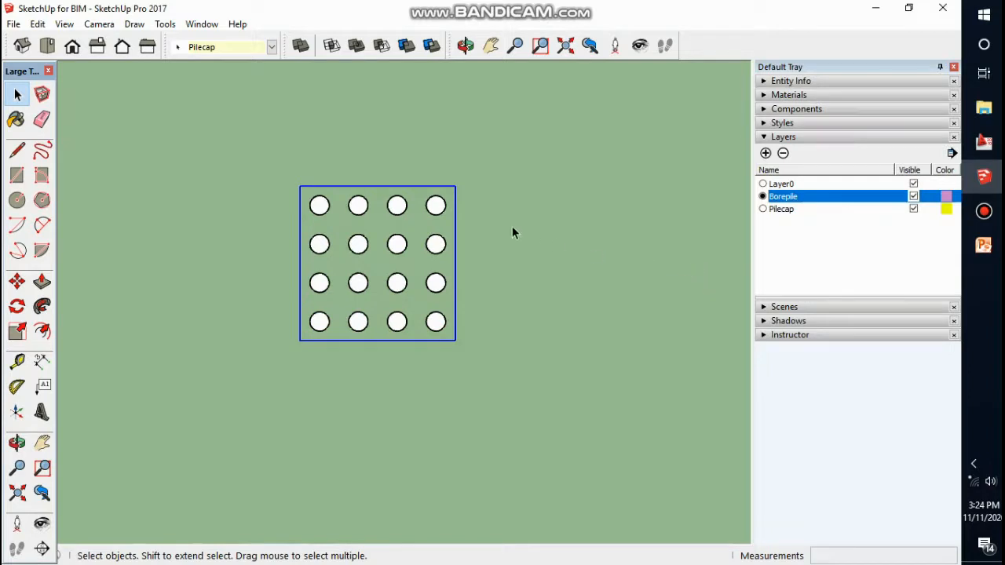
pyautogui.click(17, 281)
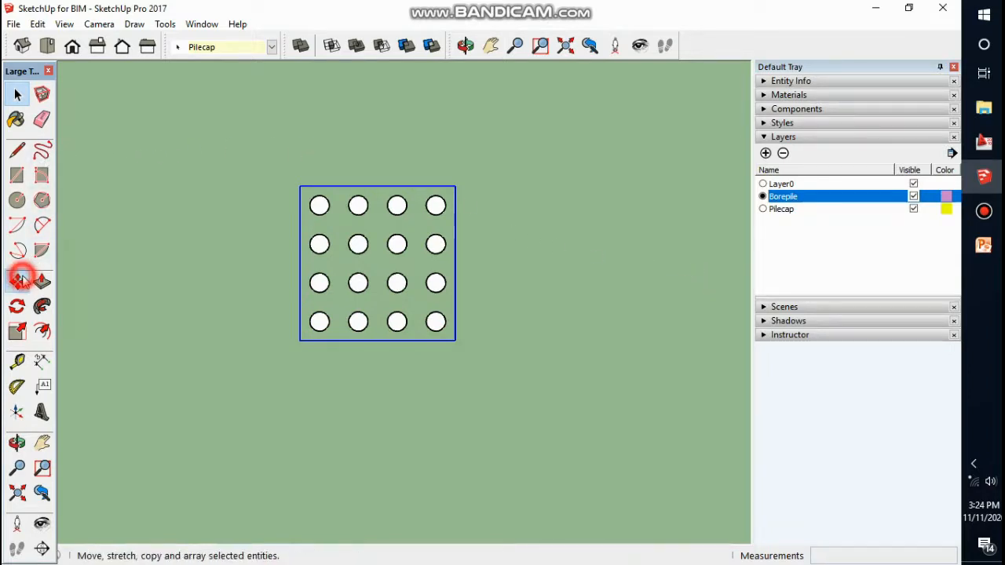
pyautogui.click(299, 187)
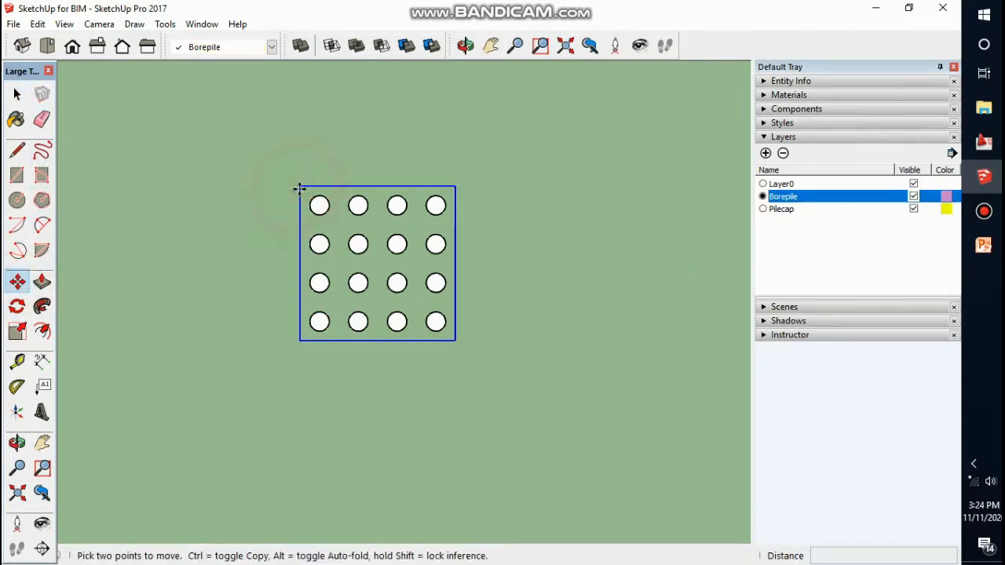
pyautogui.press('ctrl')
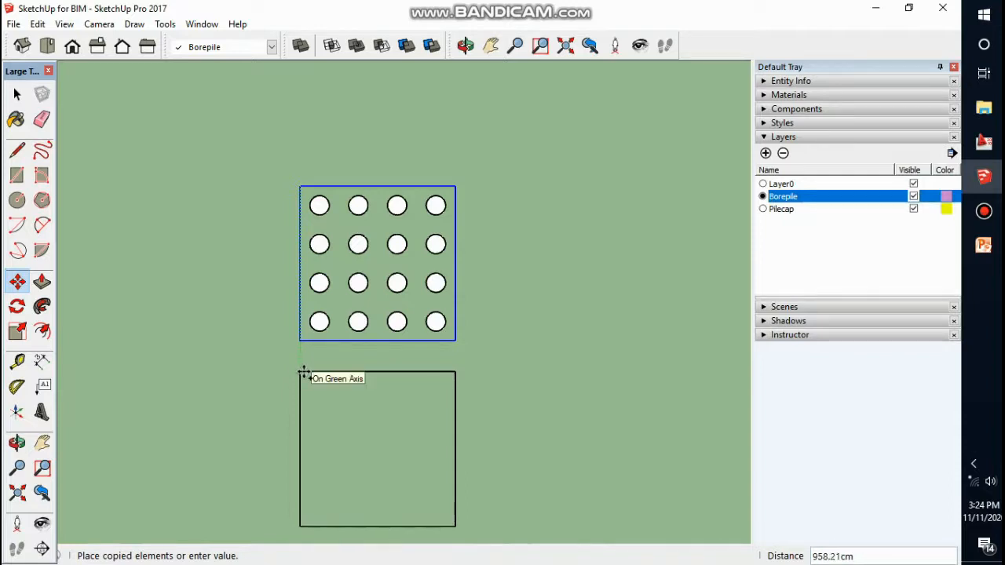
pyautogui.click(304, 382)
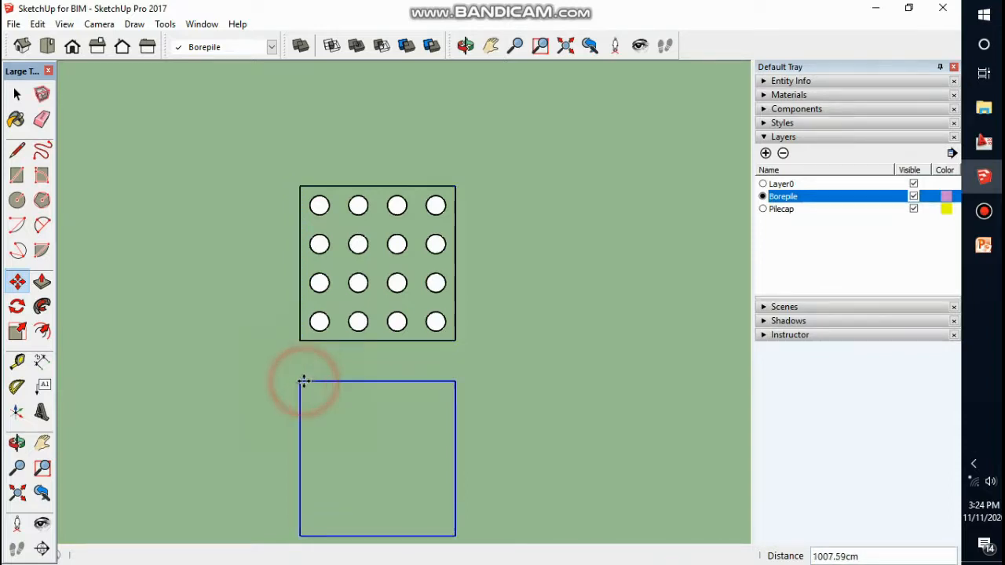
pyautogui.moveTo(359, 356); pyautogui.dragTo(372, 287, button='middle')
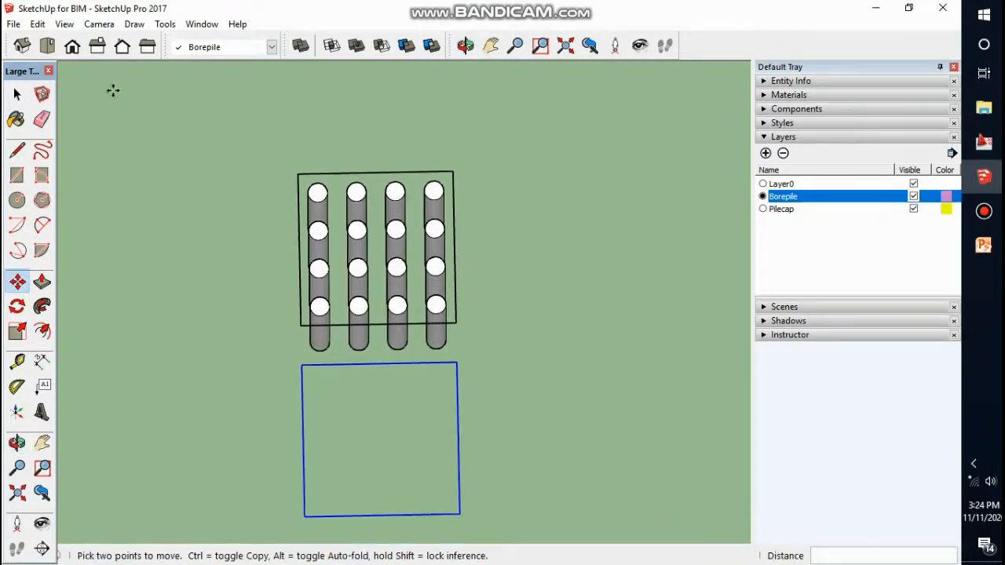
pyautogui.click(49, 48)
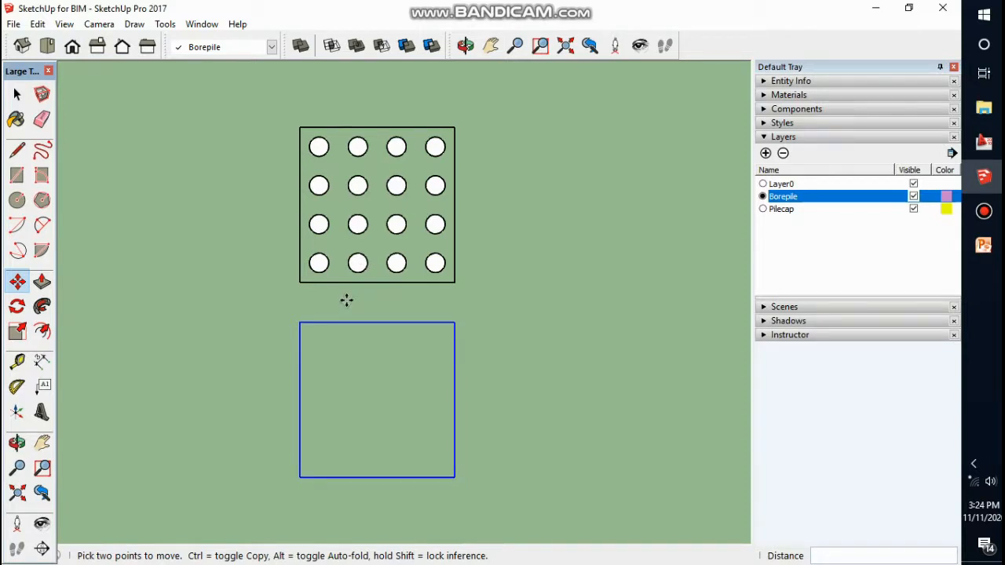
pyautogui.press('space')
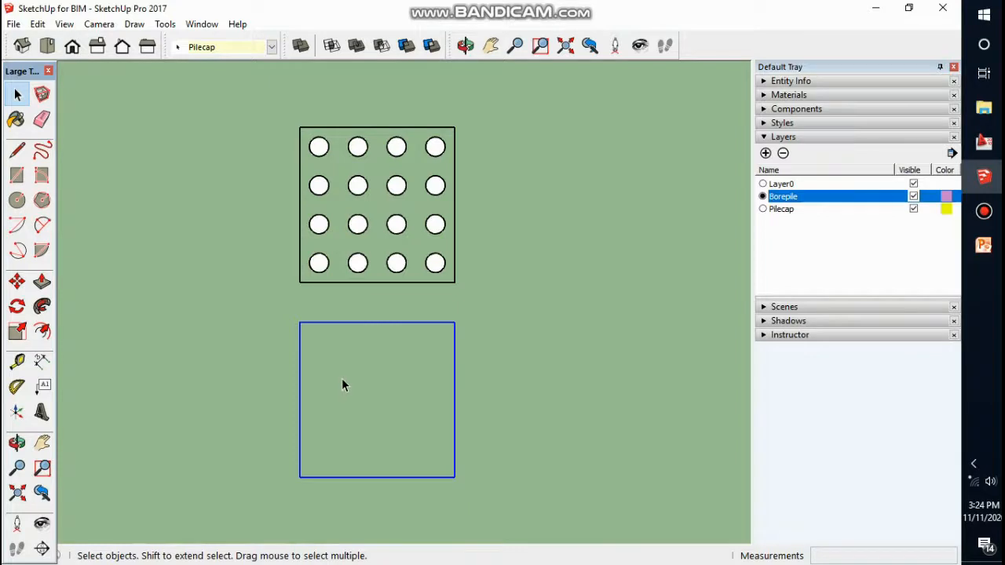
pyautogui.click(382, 393)
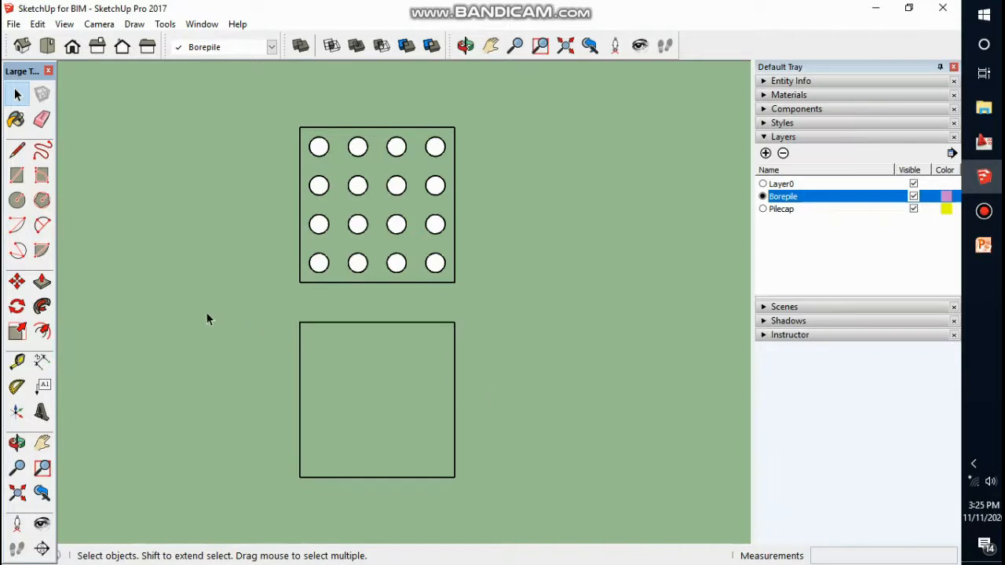
# - Create a Tape Measure guide line 100 cm inside the left edge of the copied pile cap outline
pyautogui.click(19, 363)
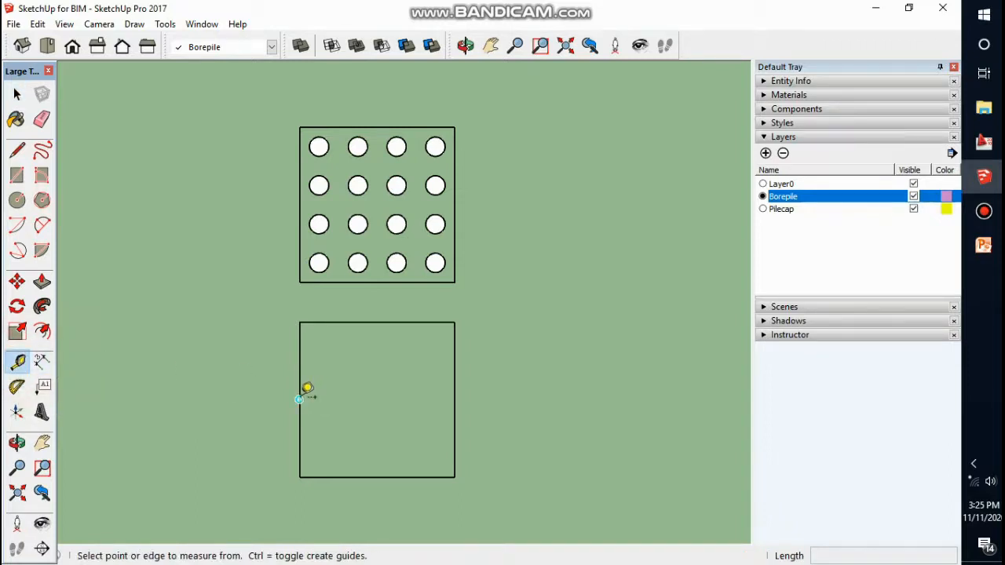
pyautogui.click(300, 399)
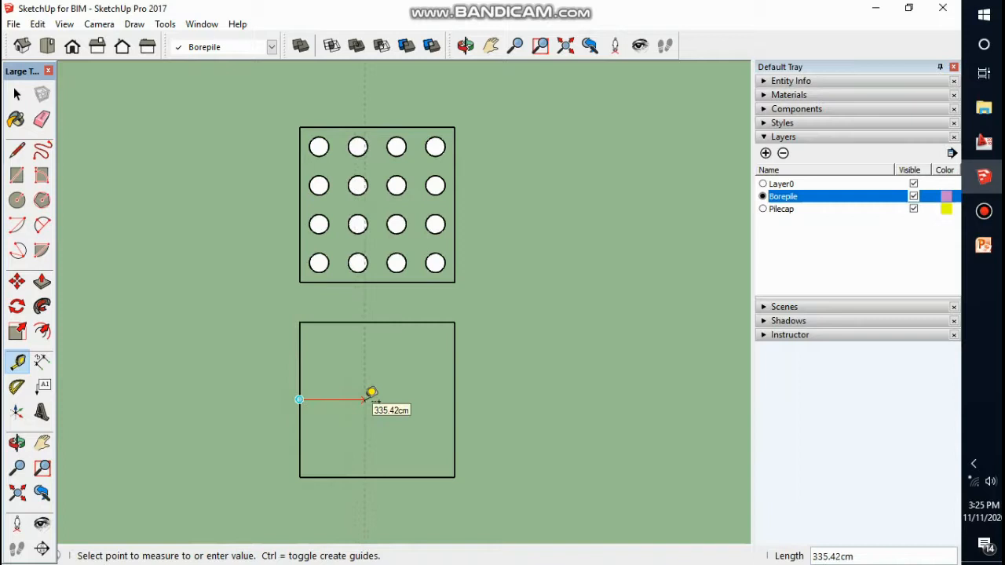
pyautogui.write('100')
pyautogui.press('Return')
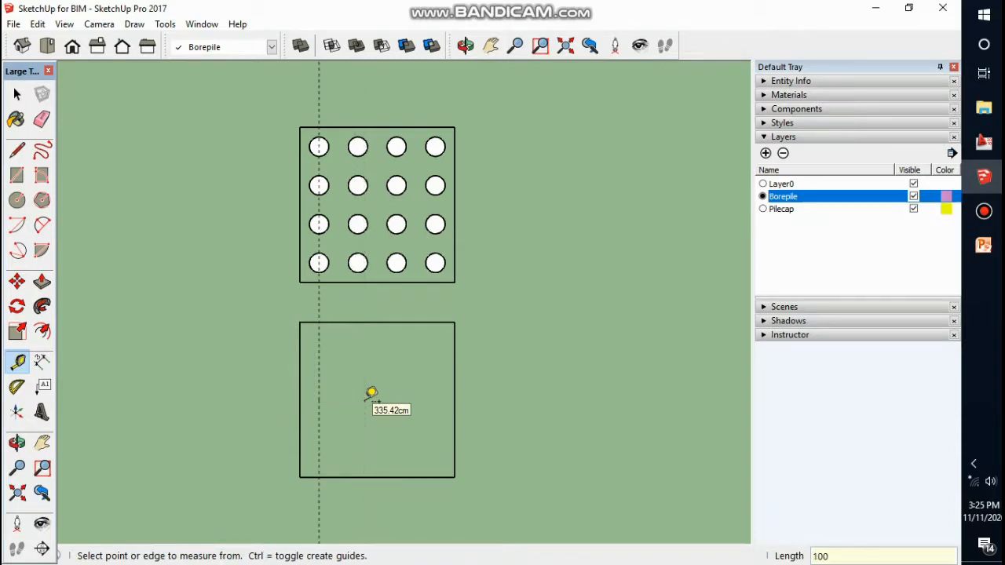
pyautogui.click(300, 398)
pyautogui.write('1')
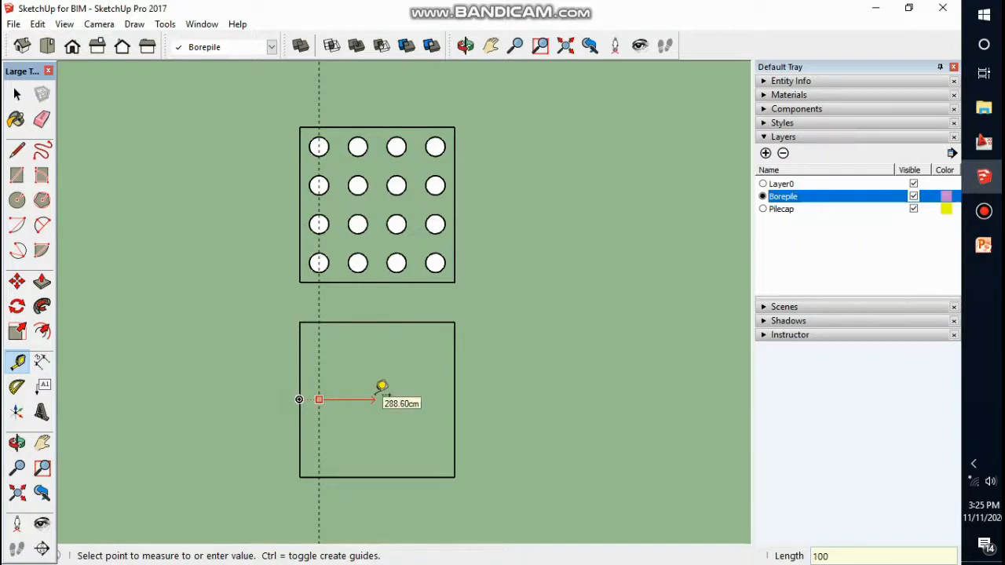
pyautogui.press('Return')
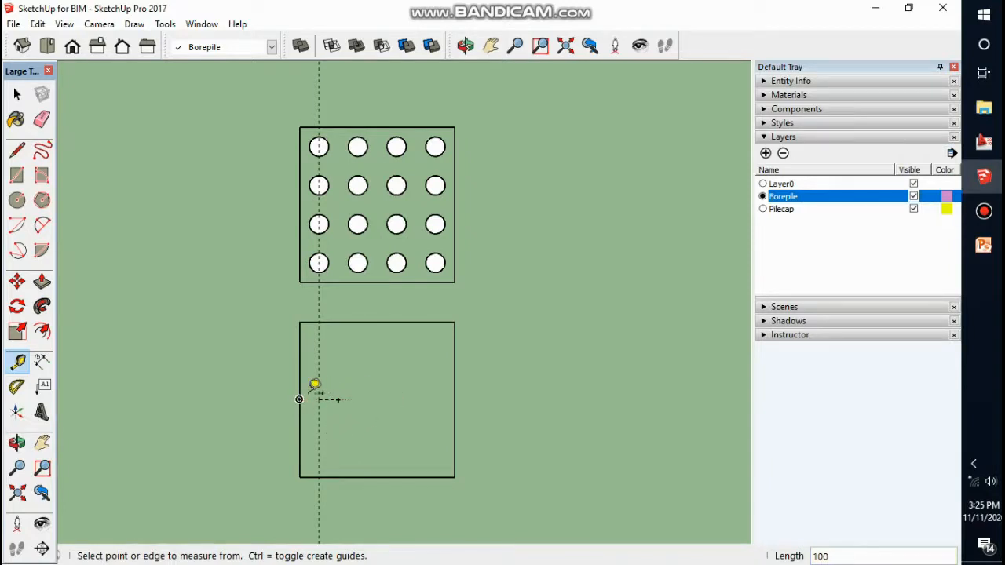
pyautogui.press('space')
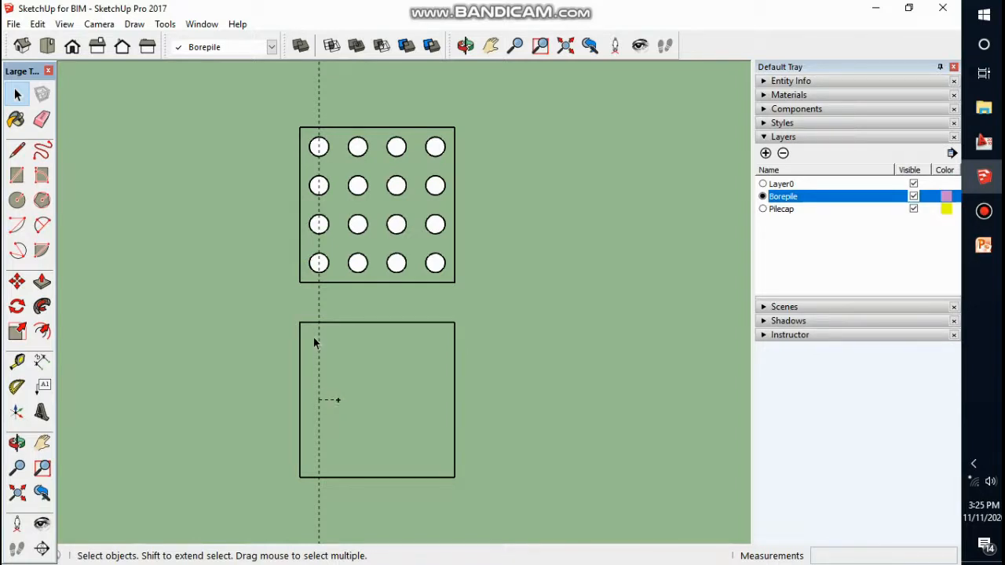
pyautogui.click(338, 402)
pyautogui.press('Delete')
# - Add parallel guide lines at 300, 500 and 700 cm from the left edge of the copied pile cap outline
pyautogui.click(18, 361)
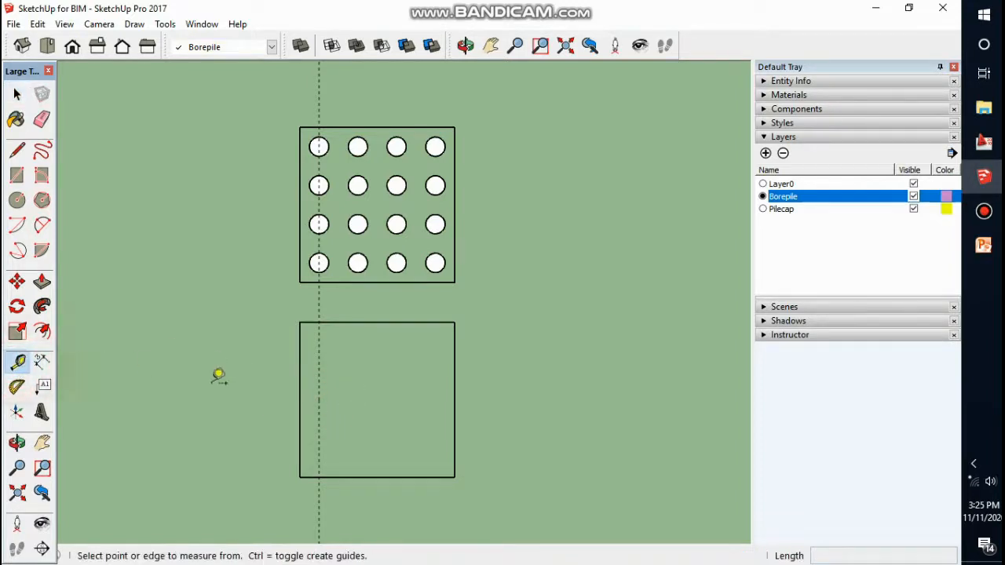
pyautogui.click(300, 400)
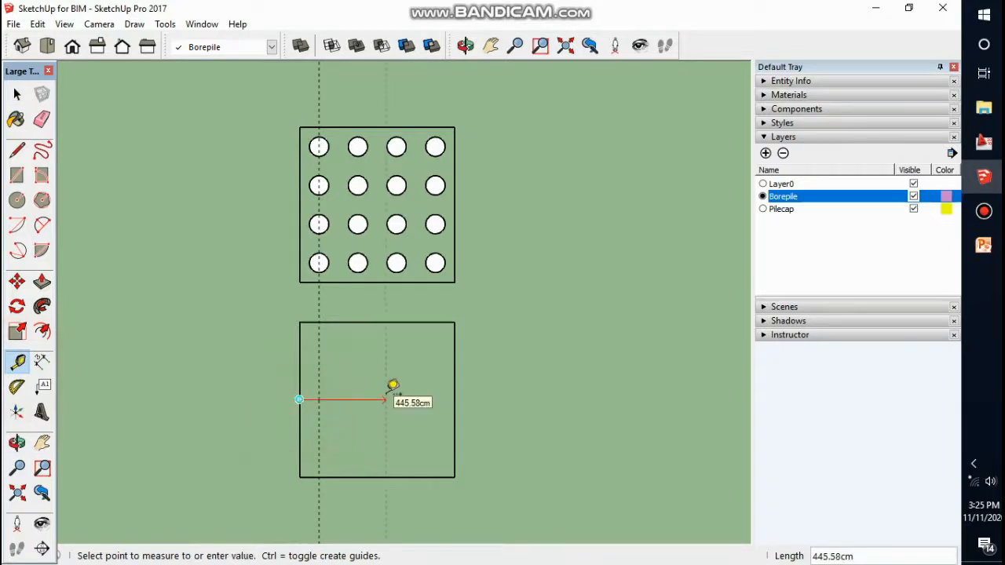
pyautogui.write('300')
pyautogui.press('Return')
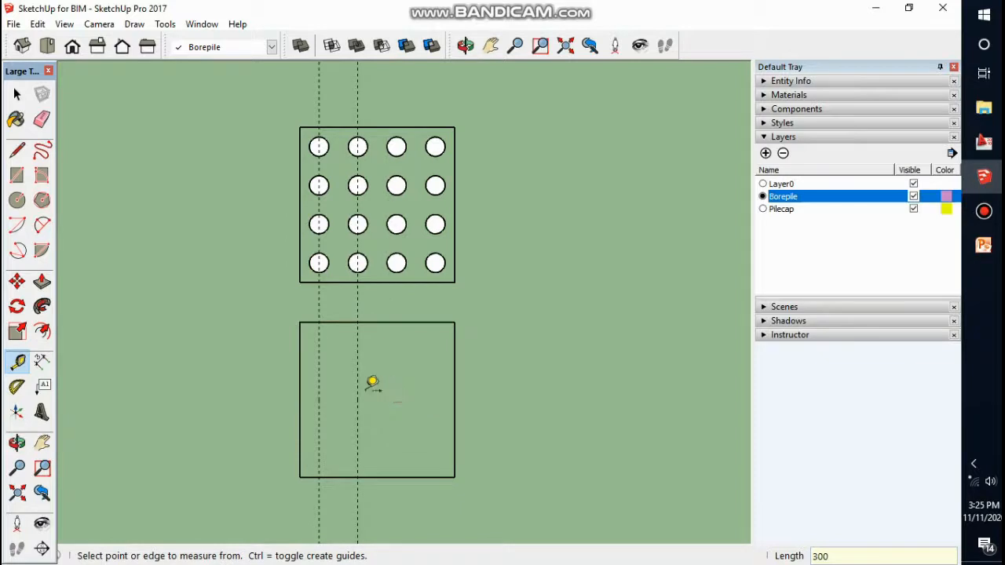
pyautogui.click(299, 399)
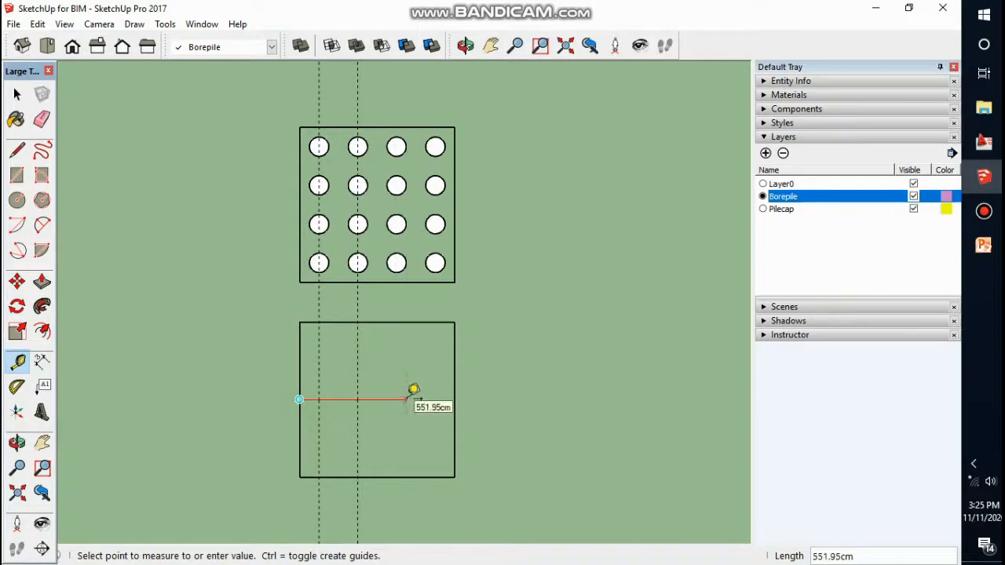
pyautogui.write('500')
pyautogui.press('Return')
pyautogui.click(299, 399)
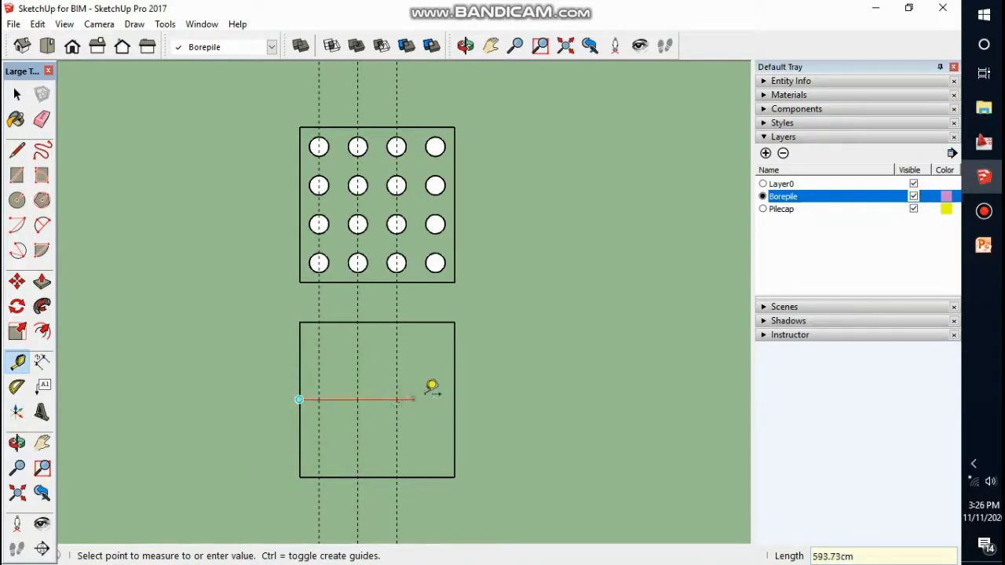
pyautogui.write('700')
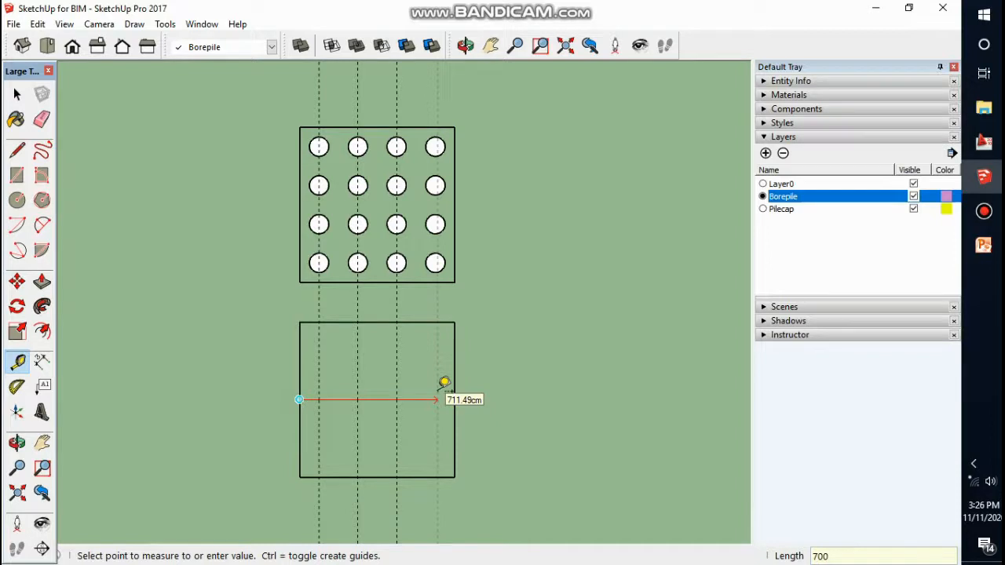
pyautogui.press('Return')
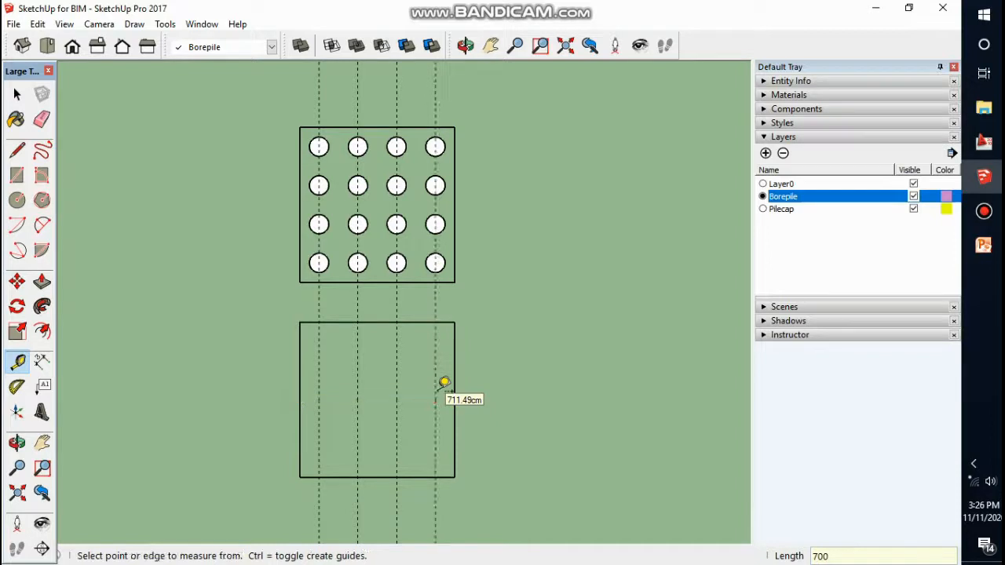
pyautogui.press('space')
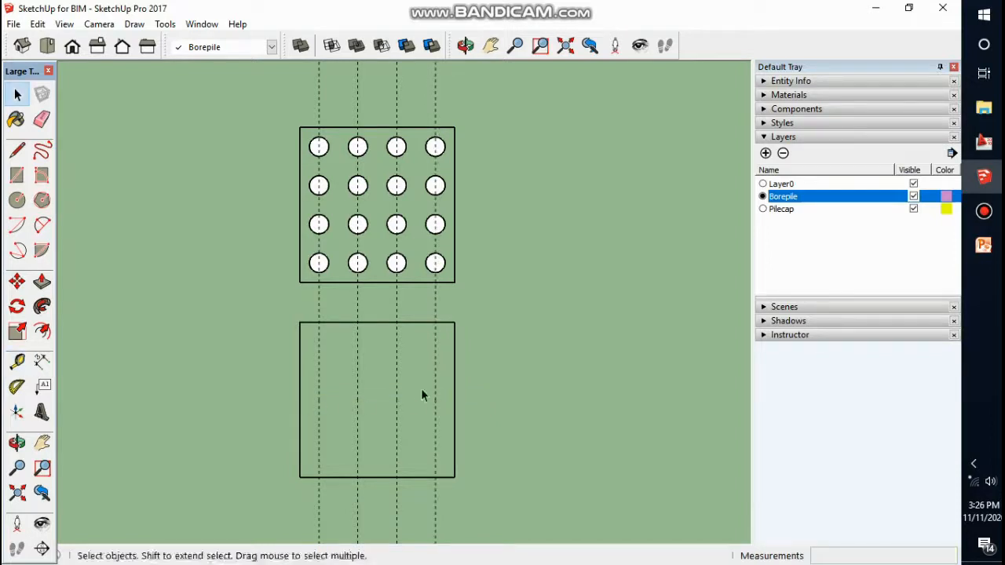
# - Measure the distance between the rightmost vertical guide and the right edge of the copied pile cap outline with the Dimension tool
pyautogui.click(41, 360)
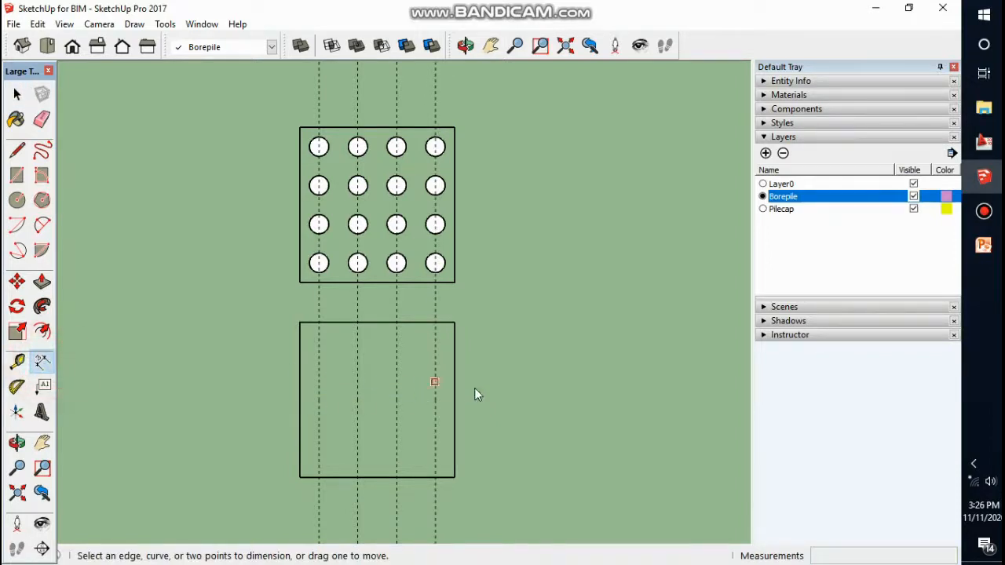
pyautogui.click(435, 381)
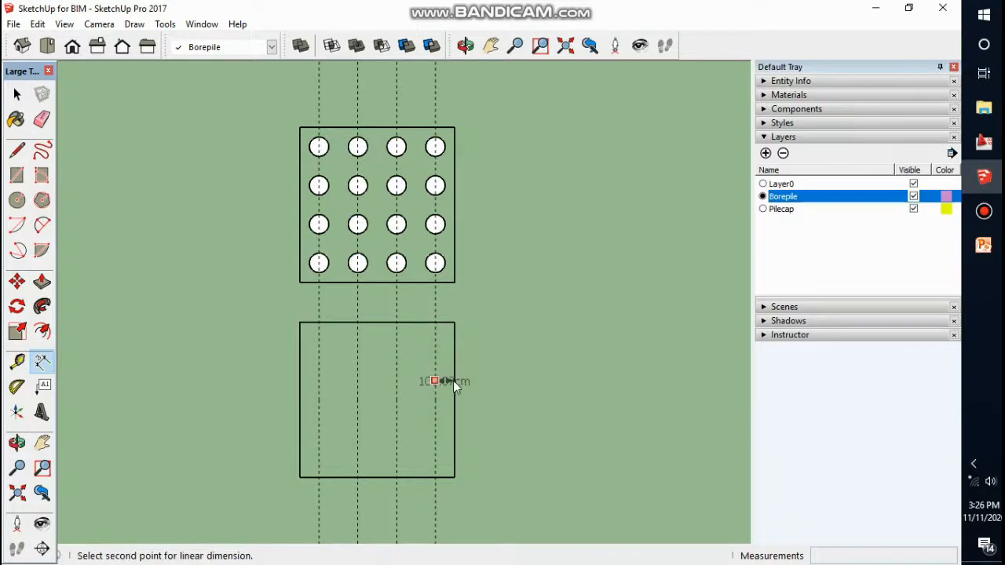
pyautogui.press('Escape')
pyautogui.click(43, 361)
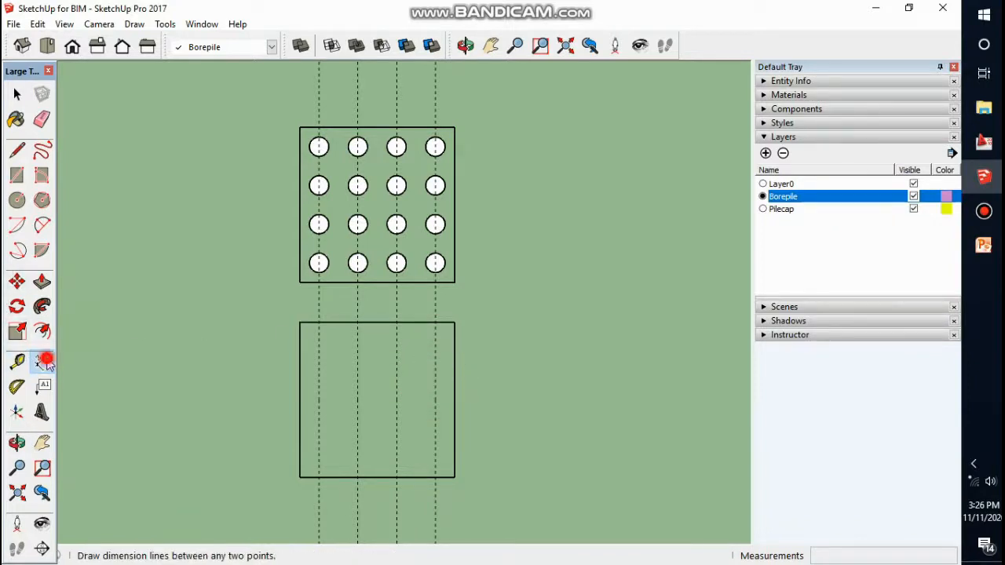
pyautogui.click(437, 322)
pyautogui.click(453, 322)
pyautogui.scroll(3, 452, 300)
pyautogui.scroll(3, 455, 302)
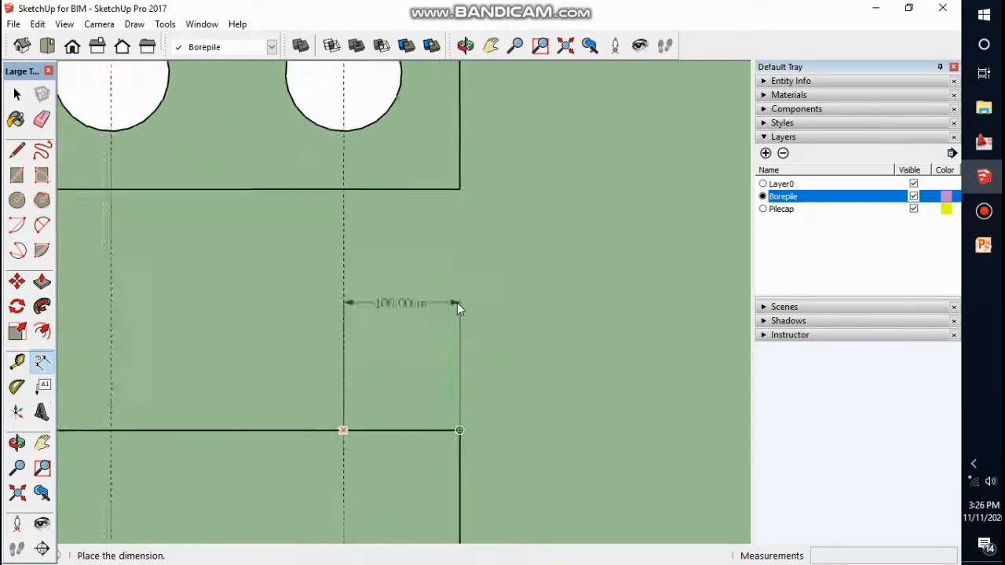
pyautogui.press('Escape')
pyautogui.scroll(-2, 457, 302)
pyautogui.scroll(-3, 456, 302)
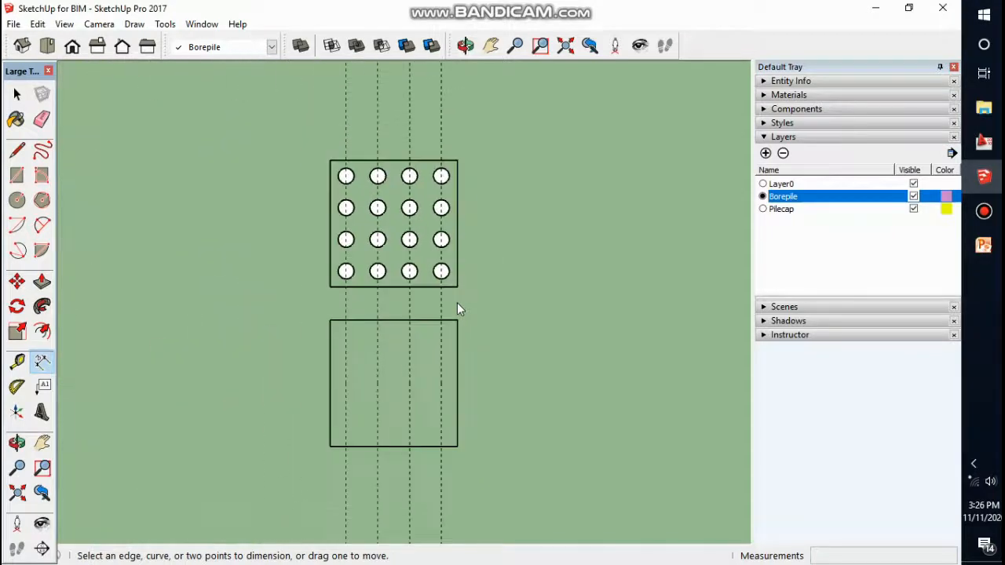
pyautogui.press('space')
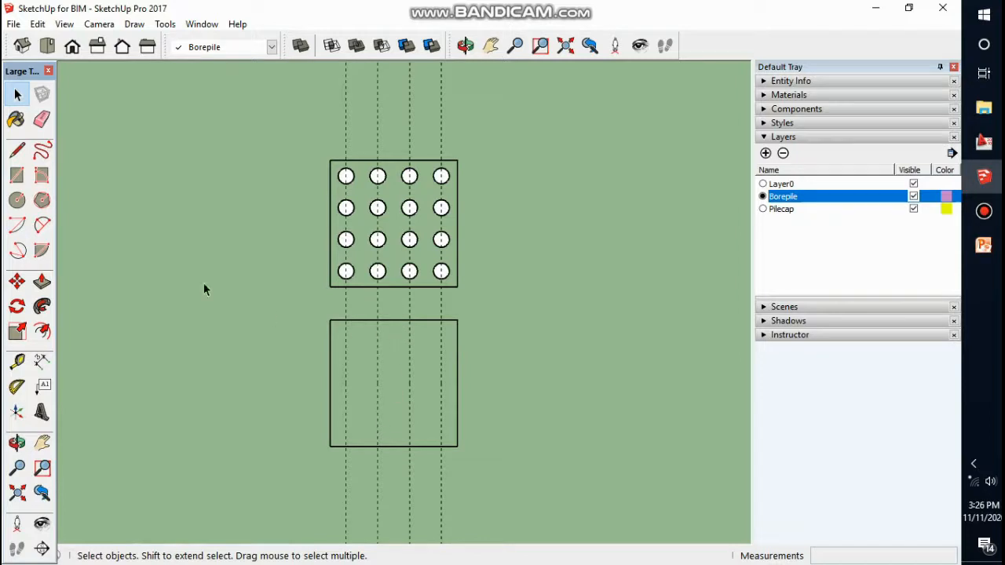
# - Add Tape Measure guide lines 100 and 300 cm below the top edge of the copied pile cap outline
pyautogui.click(27, 363)
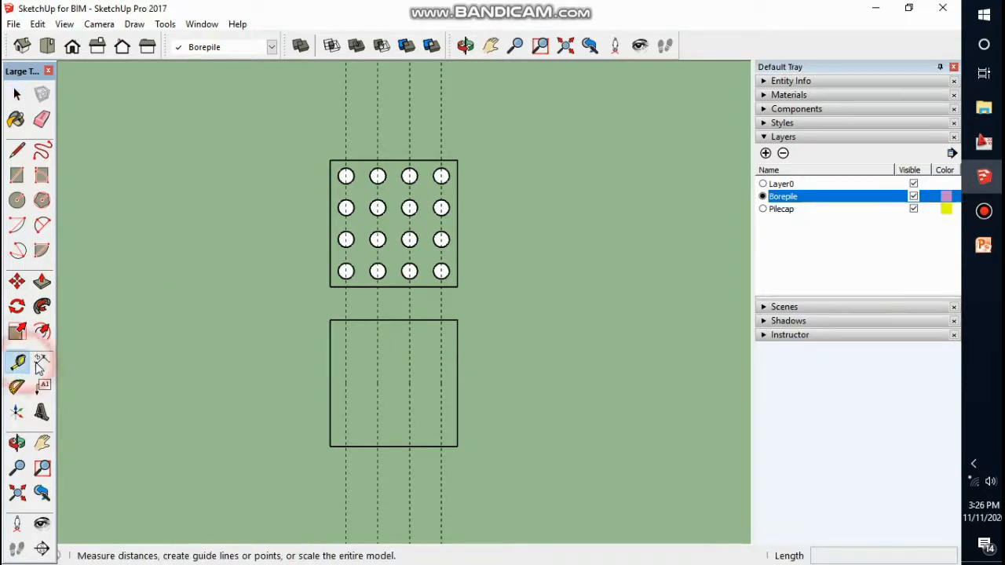
pyautogui.click(393, 320)
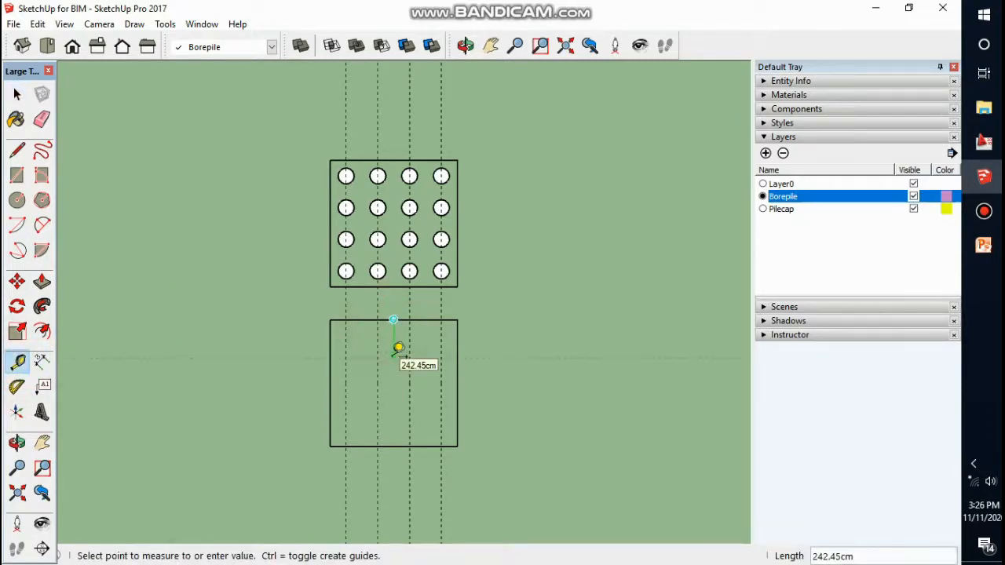
pyautogui.write('100')
pyautogui.press('Return')
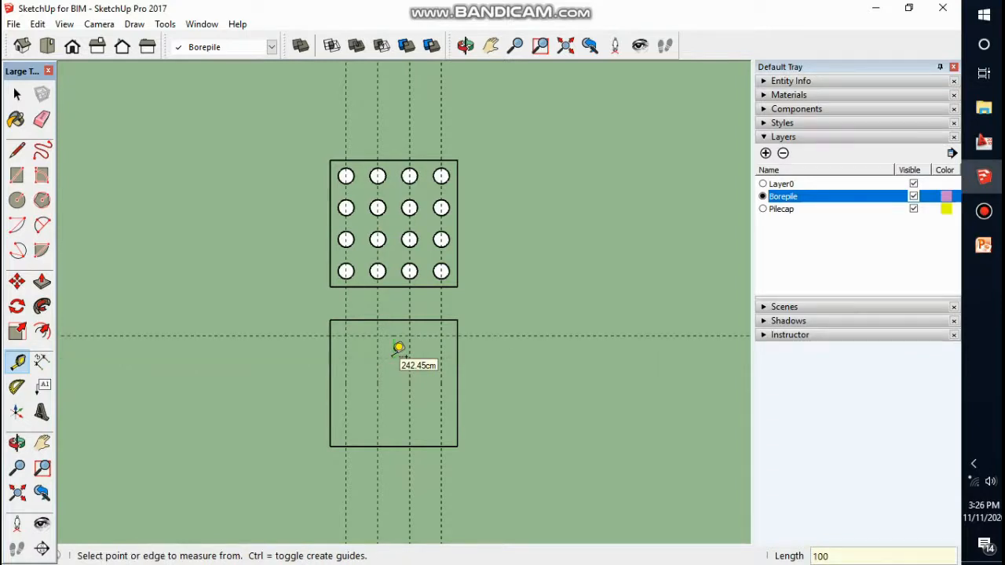
pyautogui.click(394, 319)
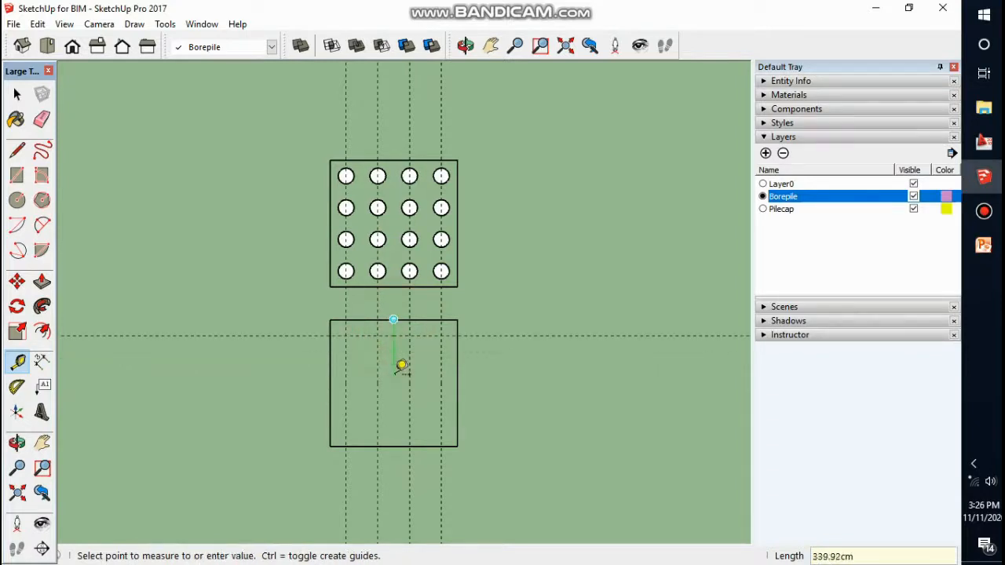
pyautogui.write('3')
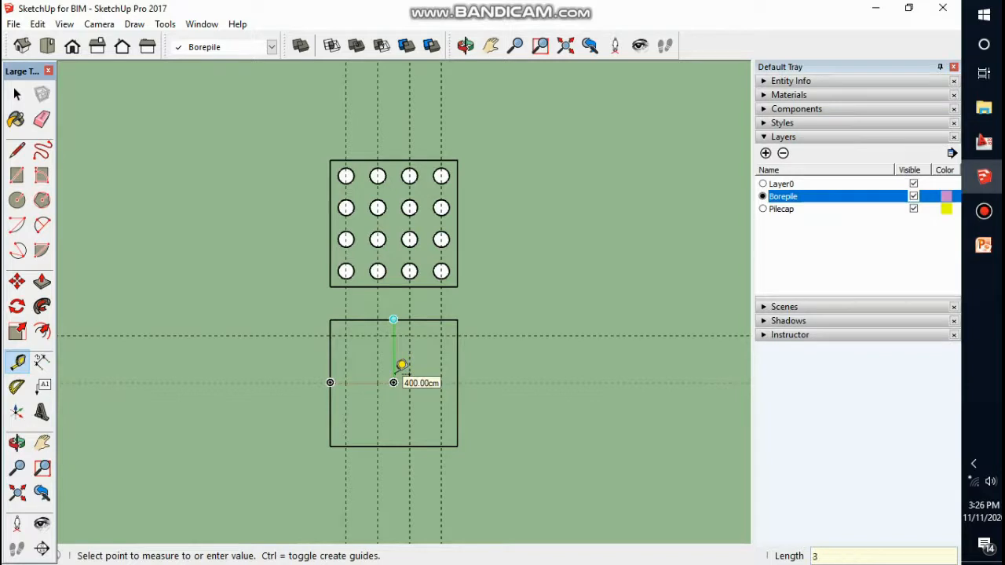
pyautogui.write('00')
pyautogui.press('Return')
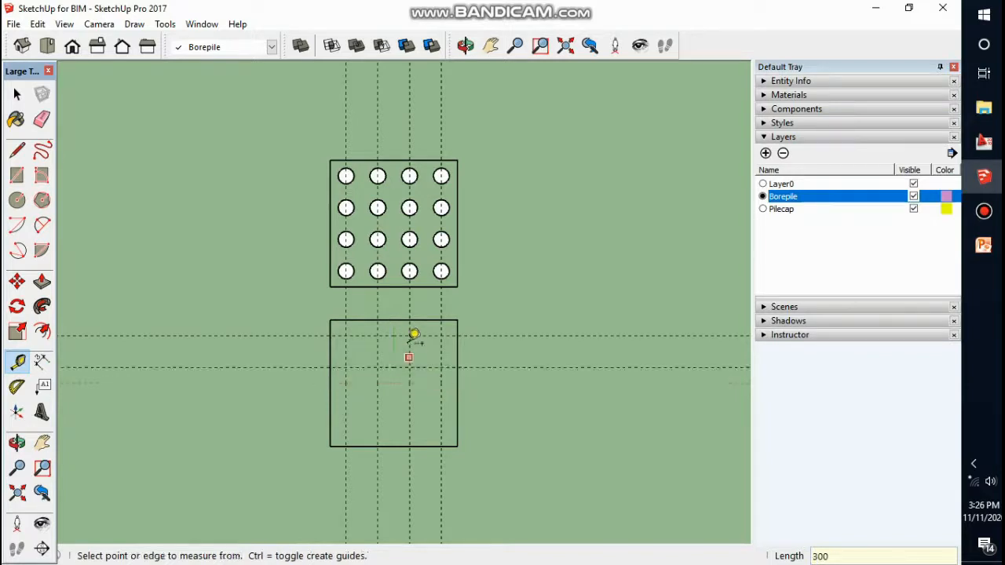
# - Try to add a guide line 500 cm below the top edge of the copied pile cap outline
pyautogui.click(394, 319)
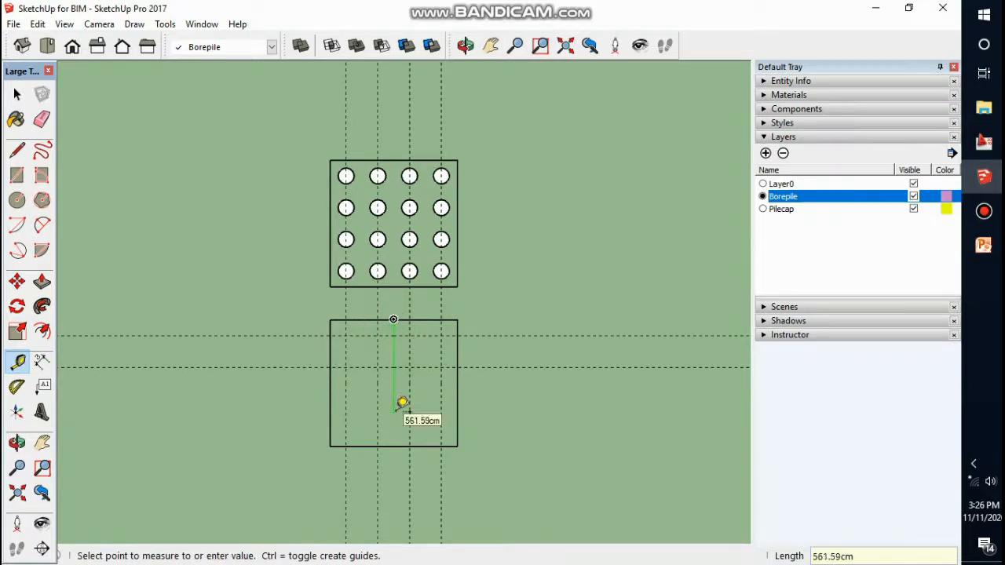
pyautogui.write('5')
pyautogui.press('Return')
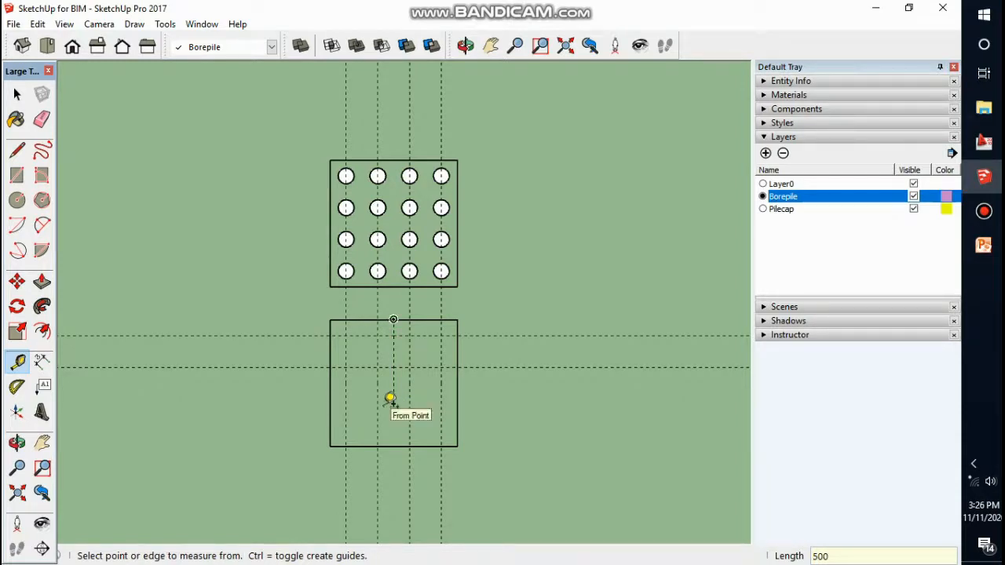
pyautogui.press('space')
pyautogui.click(395, 394)
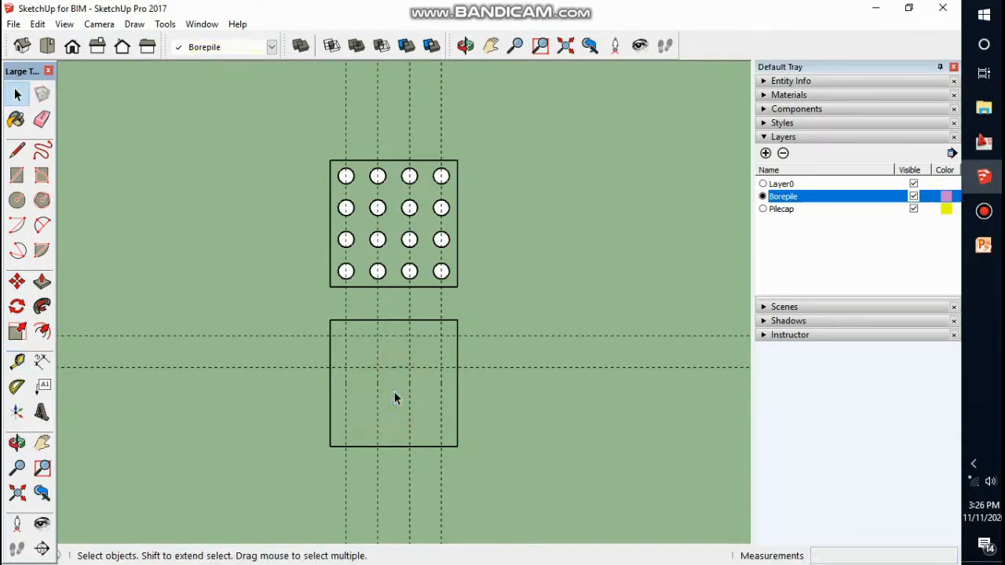
# - Add guide lines 500 cm below the top edge and 100 cm above the bottom edge of the copied pile cap outline
pyautogui.click(17, 361)
pyautogui.click(393, 320)
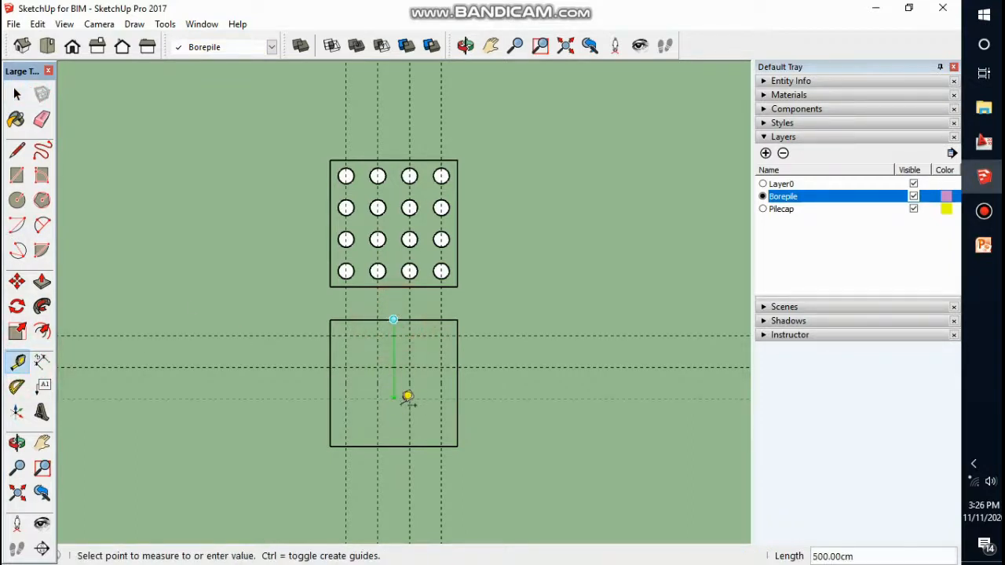
pyautogui.write('500')
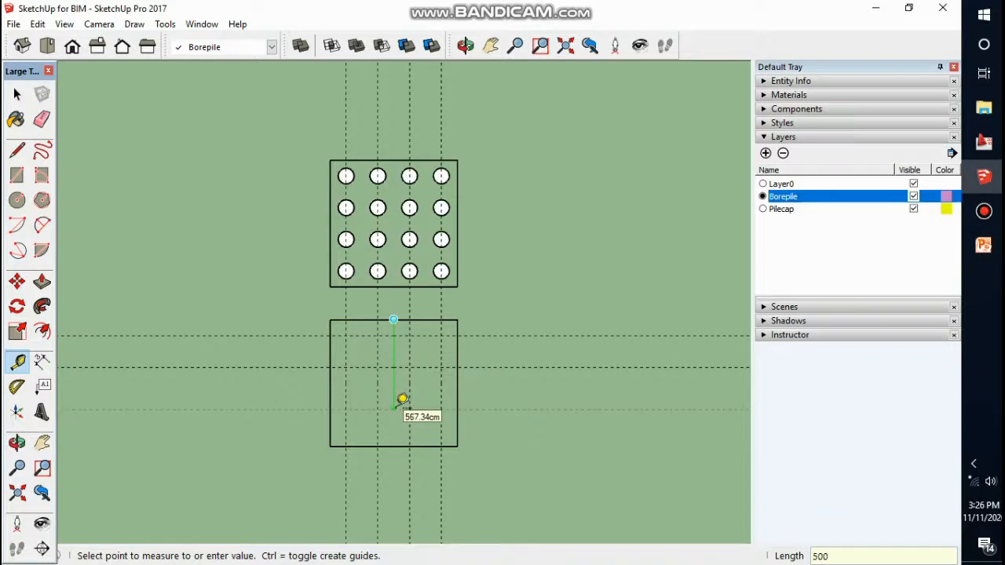
pyautogui.press('Return')
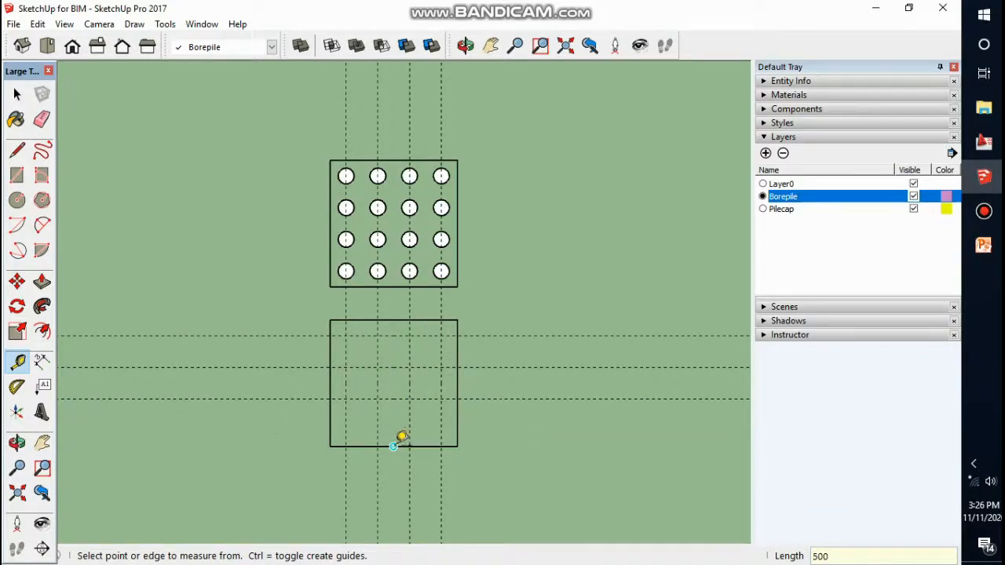
pyautogui.click(394, 446)
pyautogui.write('1')
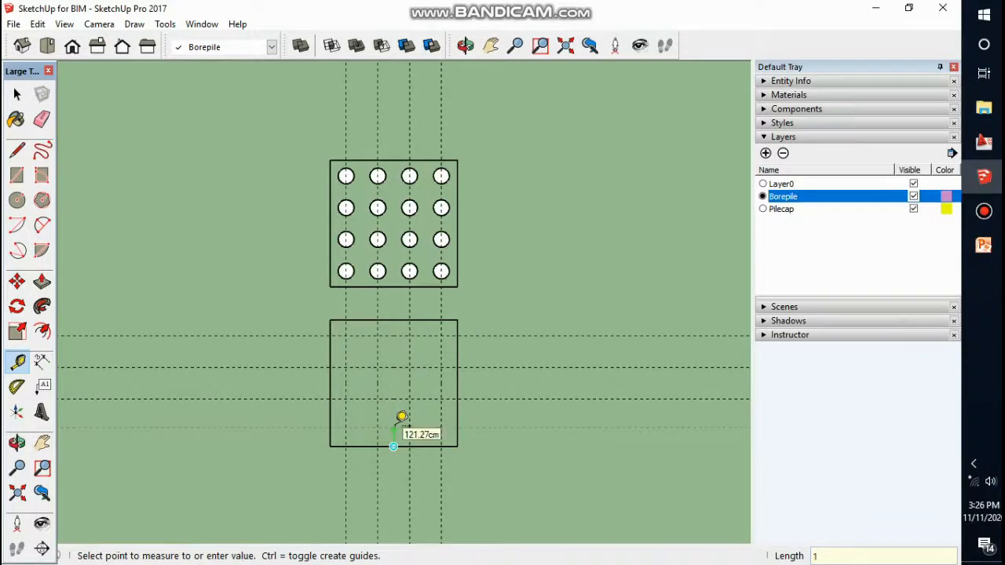
pyautogui.write('00')
pyautogui.press('Return')
pyautogui.press('space')
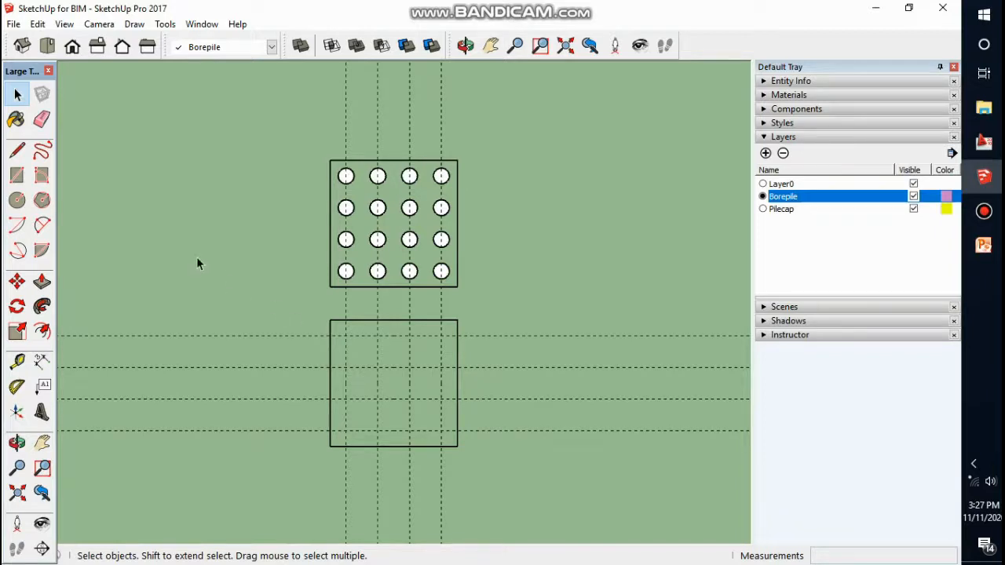
# - Draw a circle of 50 cm radius centred on the upper-left guide intersection inside the copied outline
pyautogui.click(17, 199)
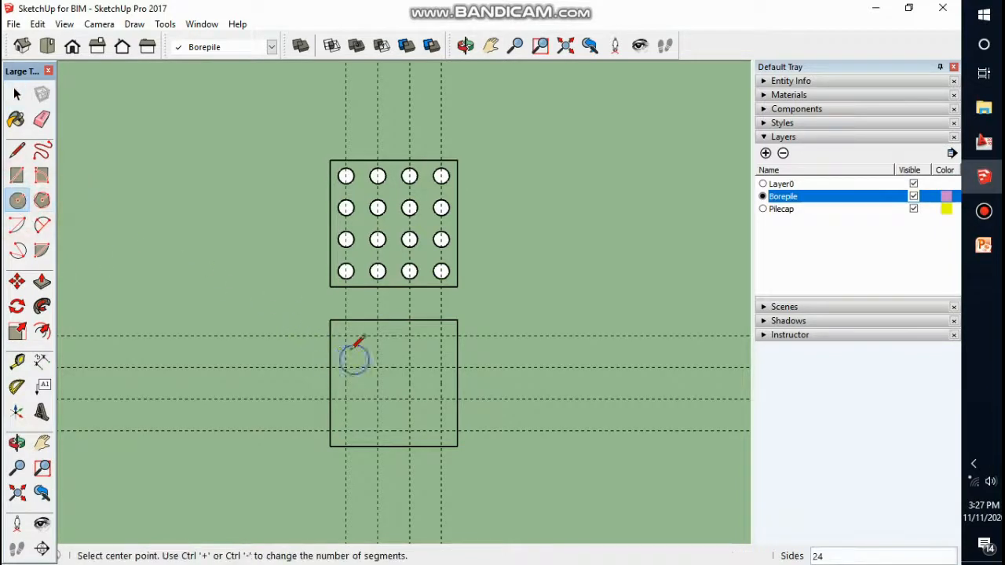
pyautogui.click(345, 336)
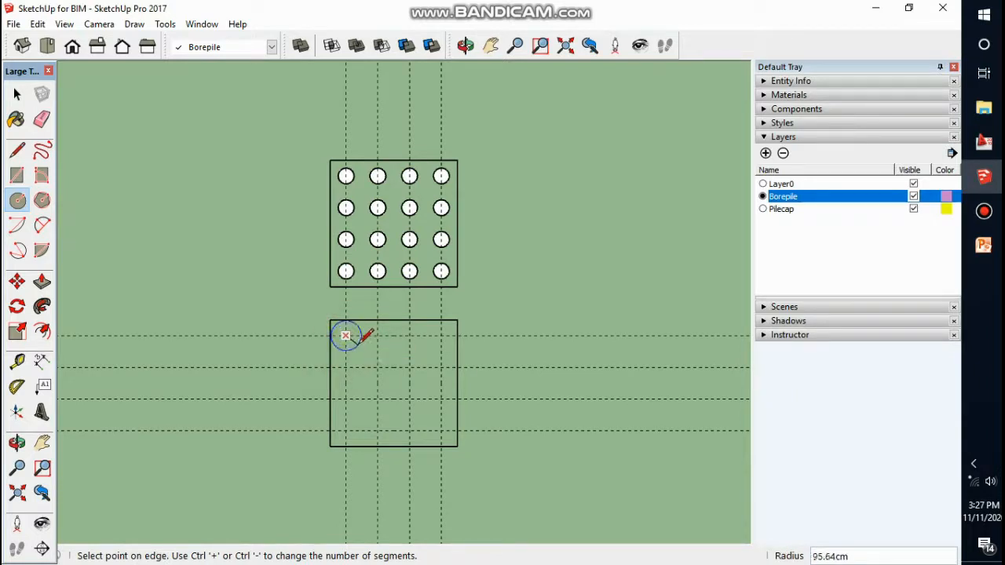
pyautogui.write('50')
pyautogui.press('Return')
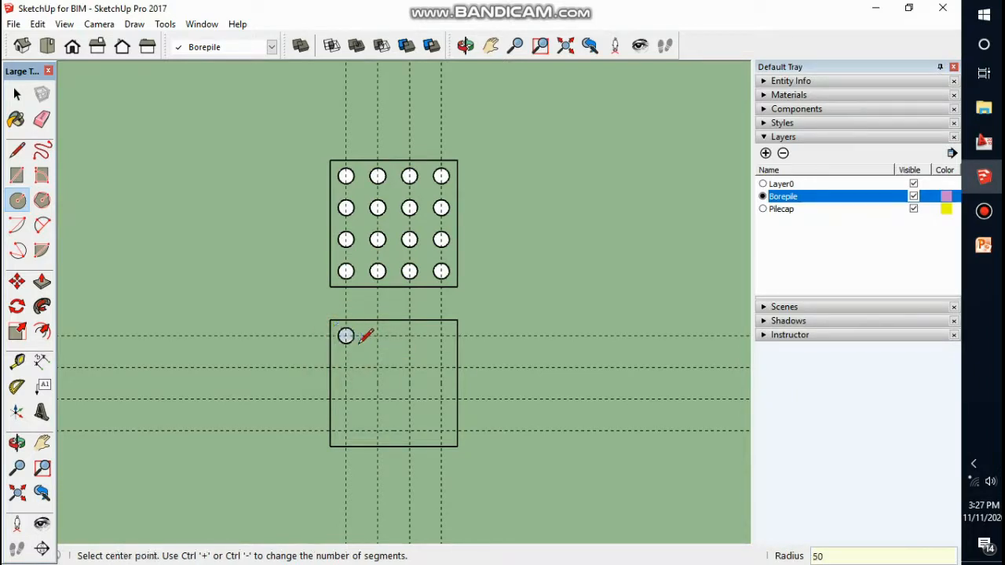
pyautogui.press('space')
# - Turn the new circle's face and edge into a component with the definition name Borepile1
pyautogui.scroll(2, 345, 333)
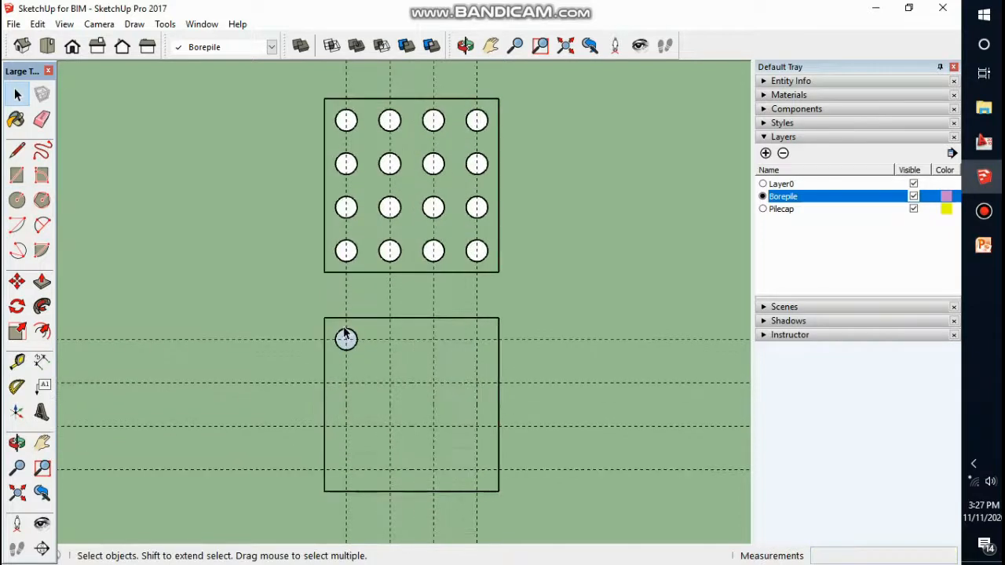
pyautogui.click(335, 334)
pyautogui.rightClick(354, 347)
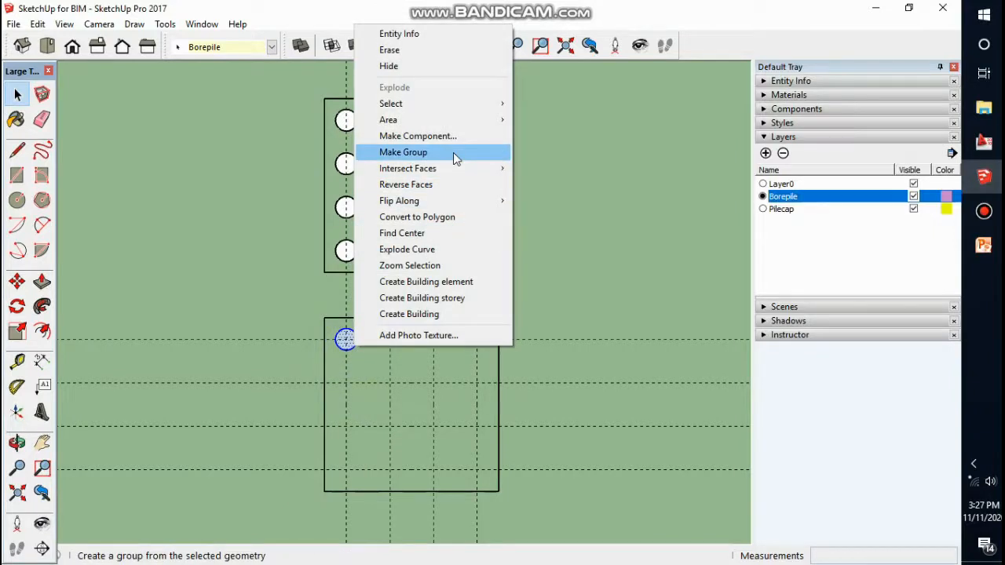
pyautogui.click(450, 138)
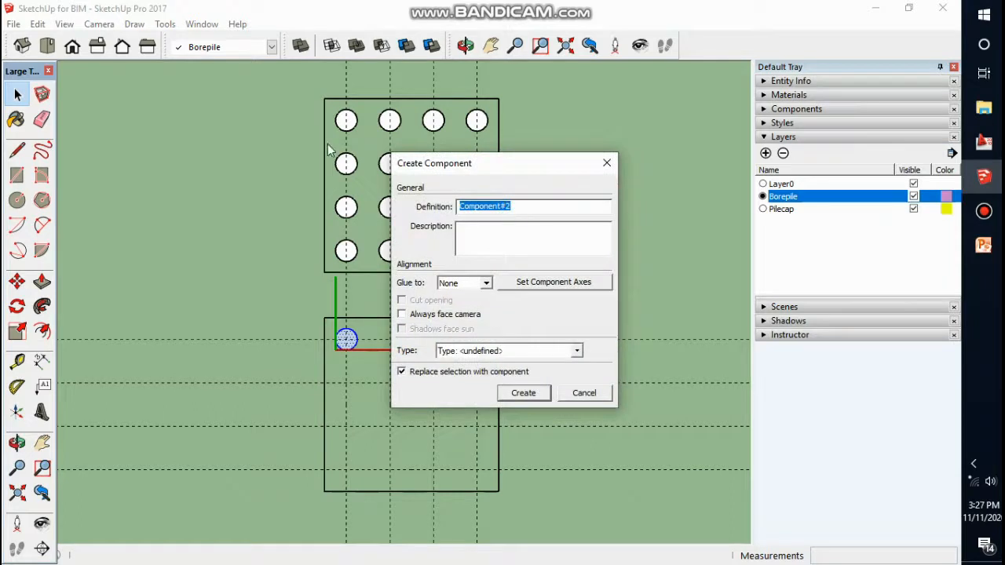
pyautogui.moveTo(523, 206); pyautogui.dragTo(461, 206)
pyautogui.write('Bo')
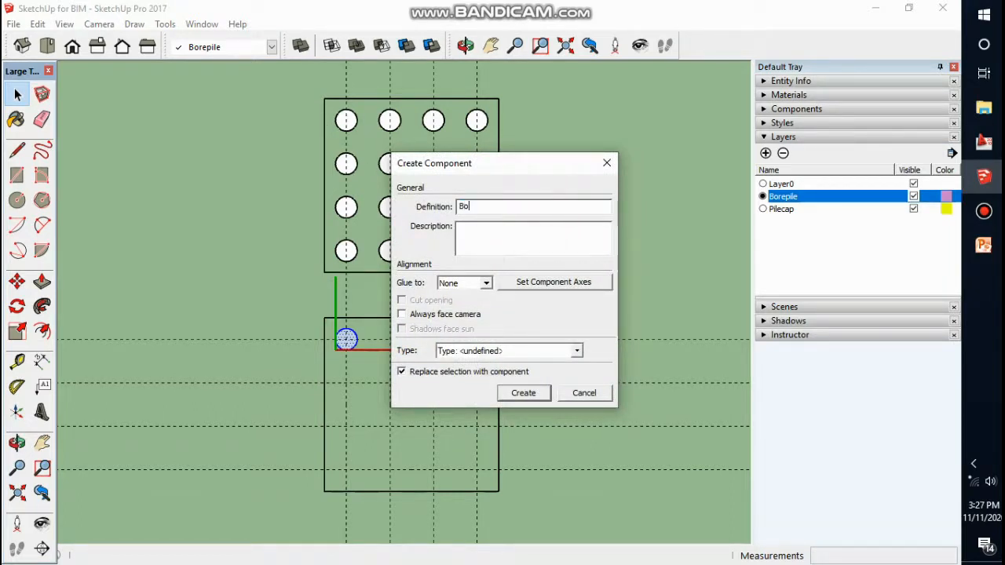
pyautogui.write('repile1')
pyautogui.click(521, 395)
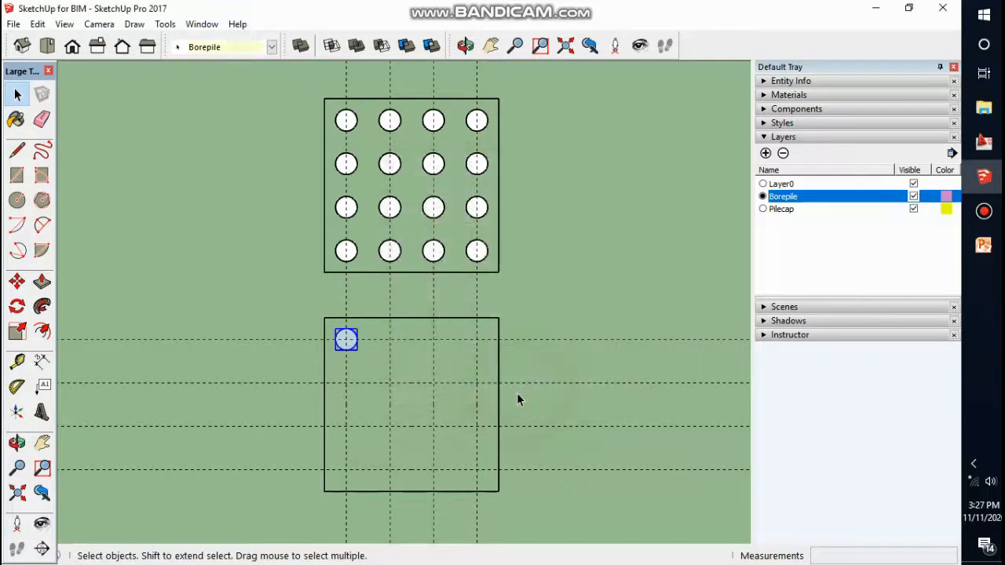
# - Copy the Borepile1 component to the other three guide intersections of the top row, spaced 200 cm apart
pyautogui.click(16, 281)
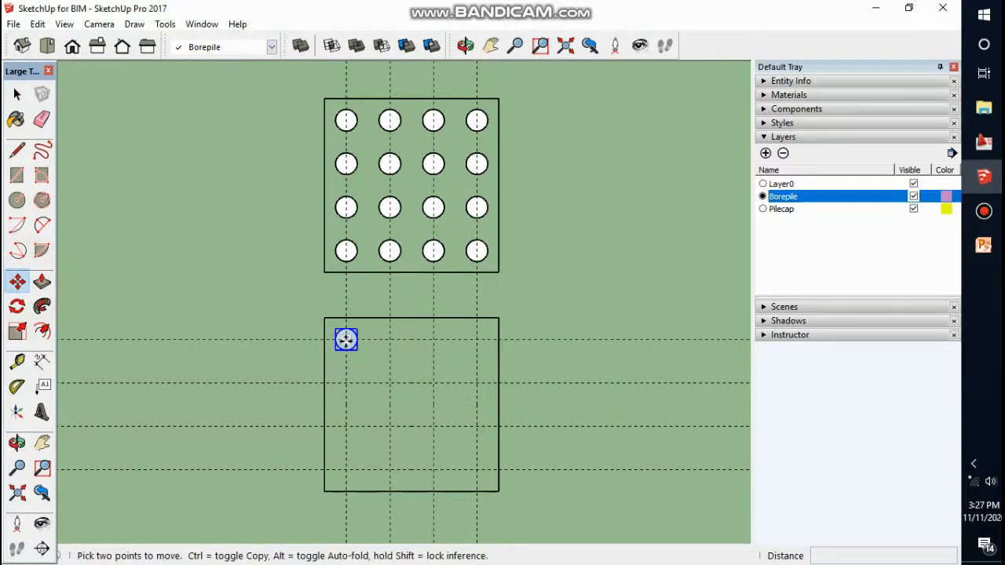
pyautogui.press('ctrl')
pyautogui.click(346, 340)
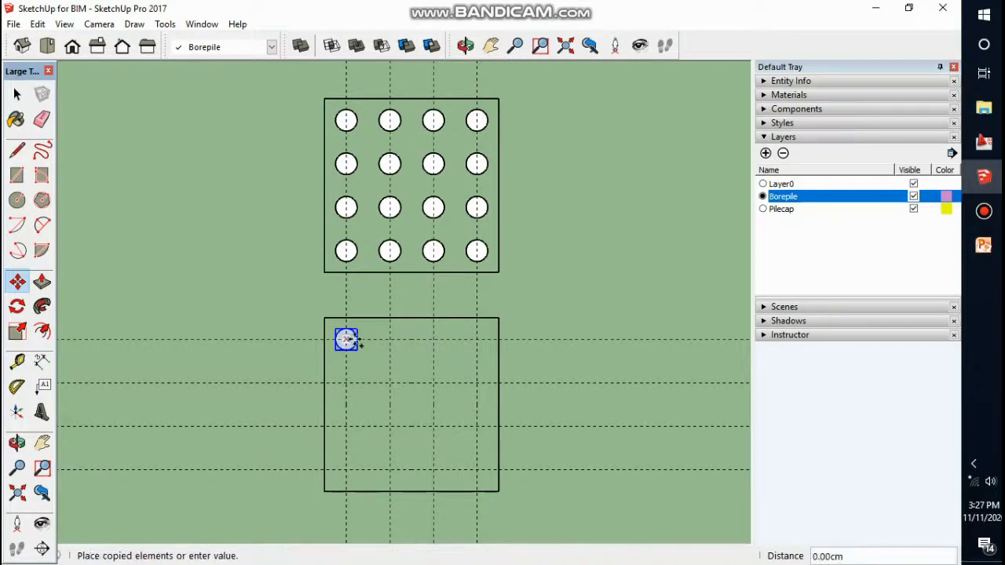
pyautogui.click(390, 339)
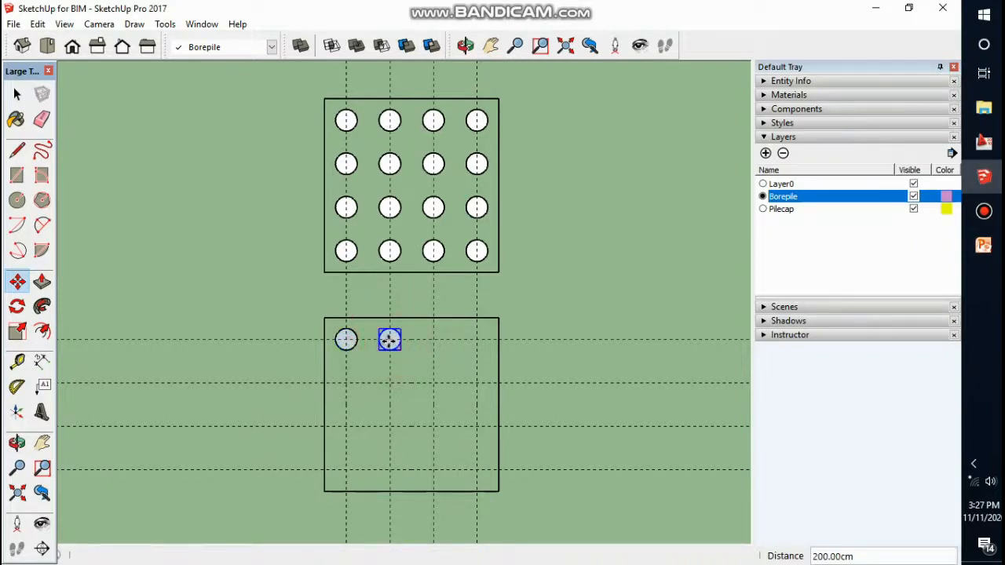
pyautogui.click(389, 339)
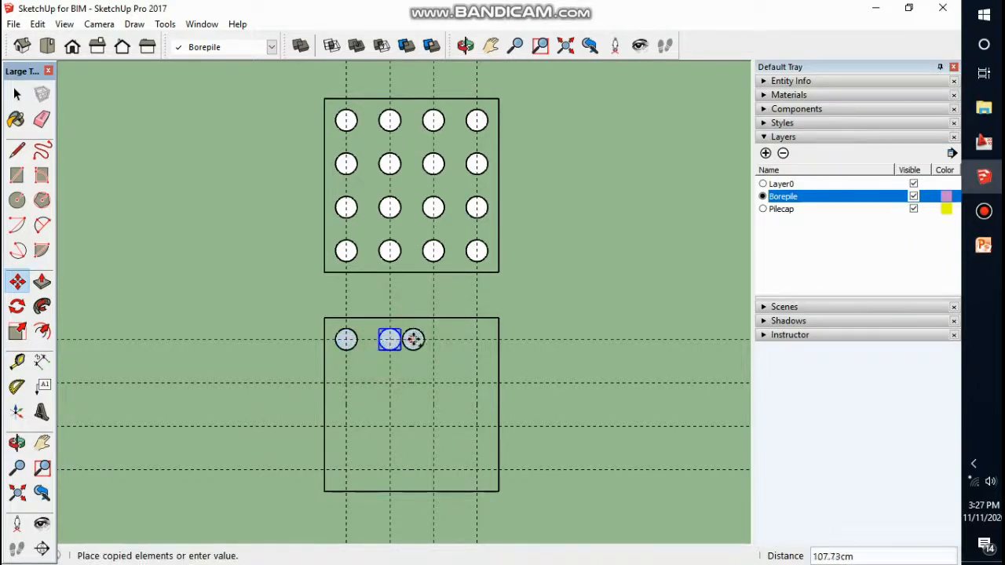
pyautogui.click(434, 339)
pyautogui.click(433, 340)
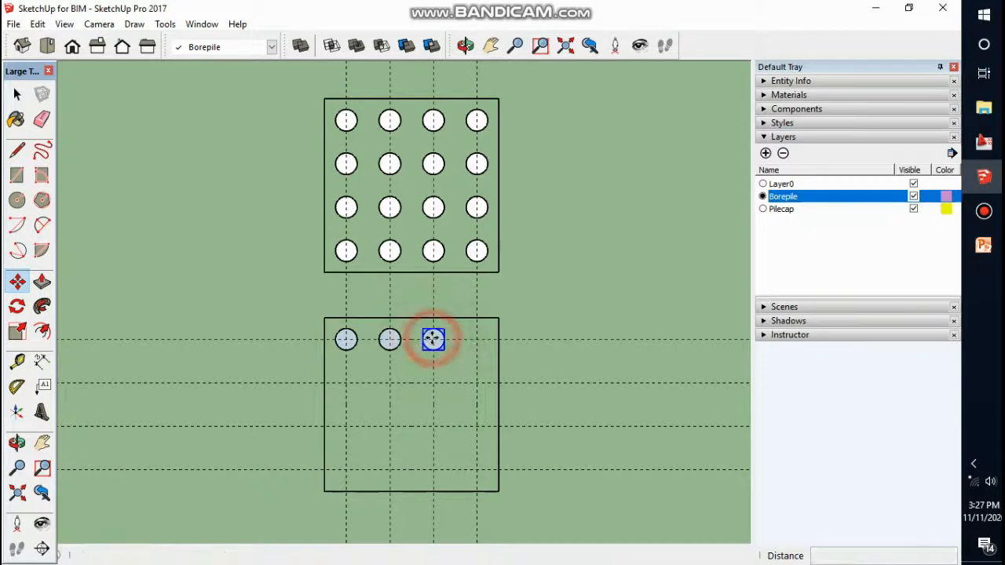
pyautogui.click(476, 340)
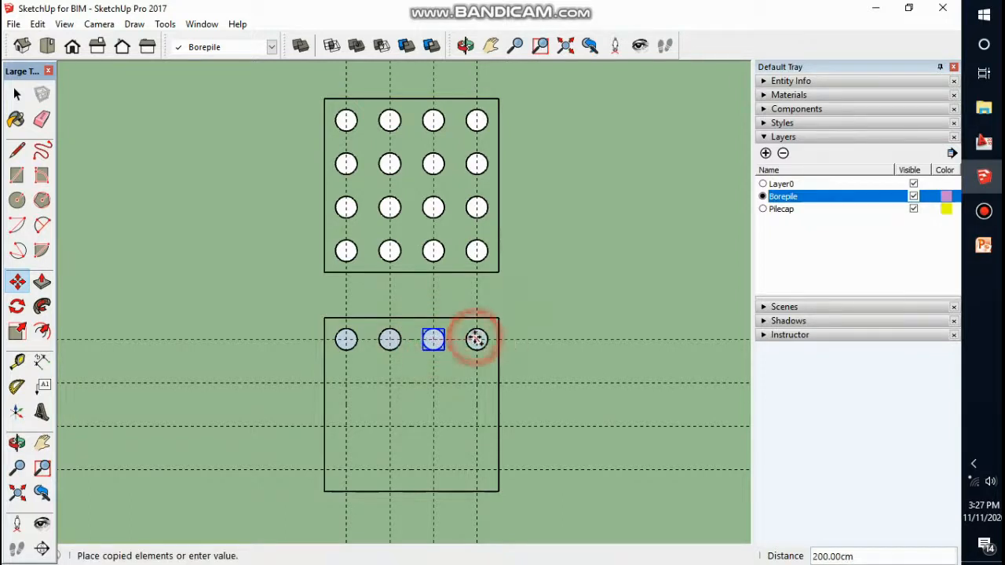
pyautogui.press('space')
# - Copy the top row of four Borepile1 components down to the other three guide rows, spaced 200 cm apart
pyautogui.moveTo(328, 297); pyautogui.dragTo(493, 373)
pyautogui.click(17, 281)
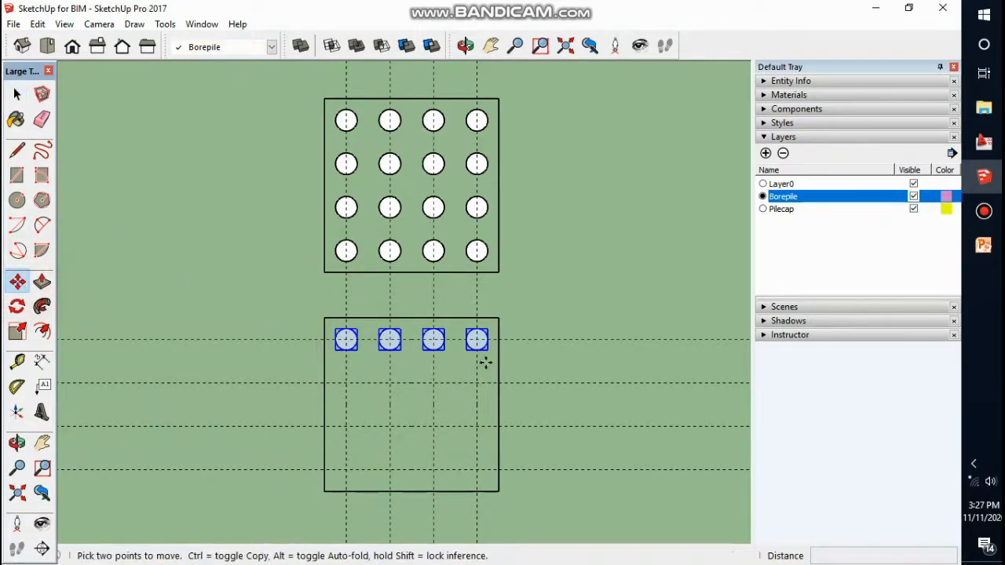
pyautogui.click(476, 339)
pyautogui.press('ctrl')
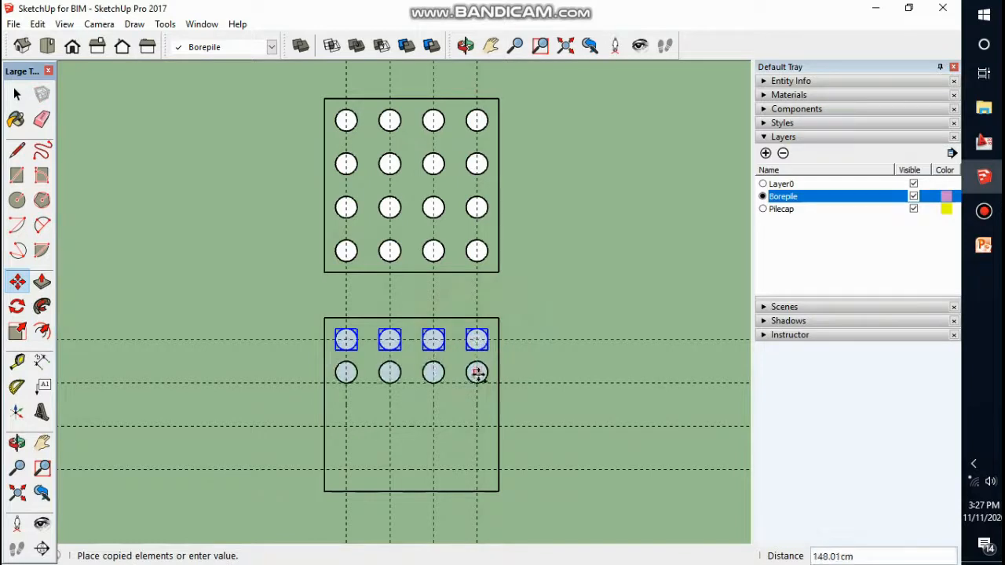
pyautogui.click(477, 383)
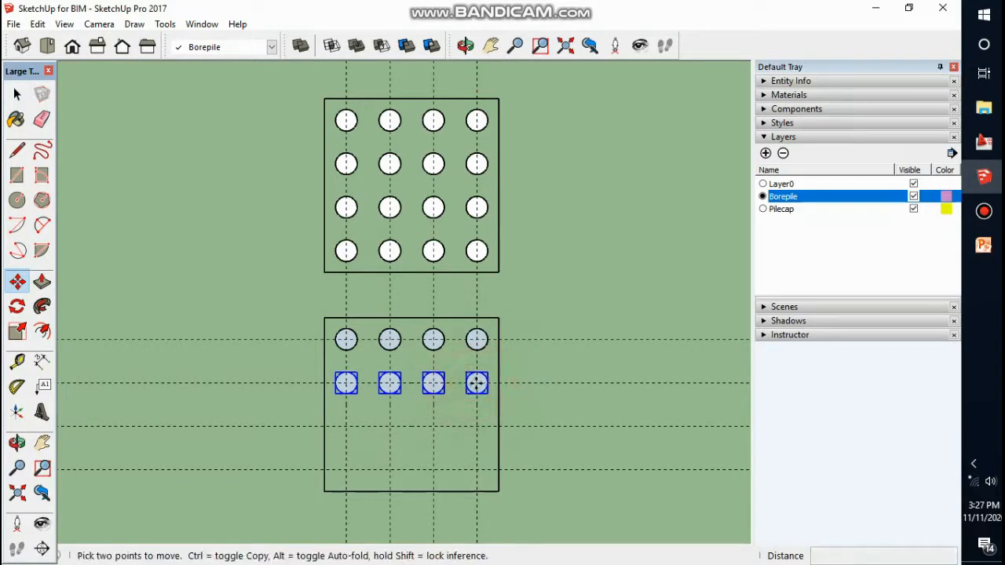
pyautogui.click(477, 383)
pyautogui.click(476, 426)
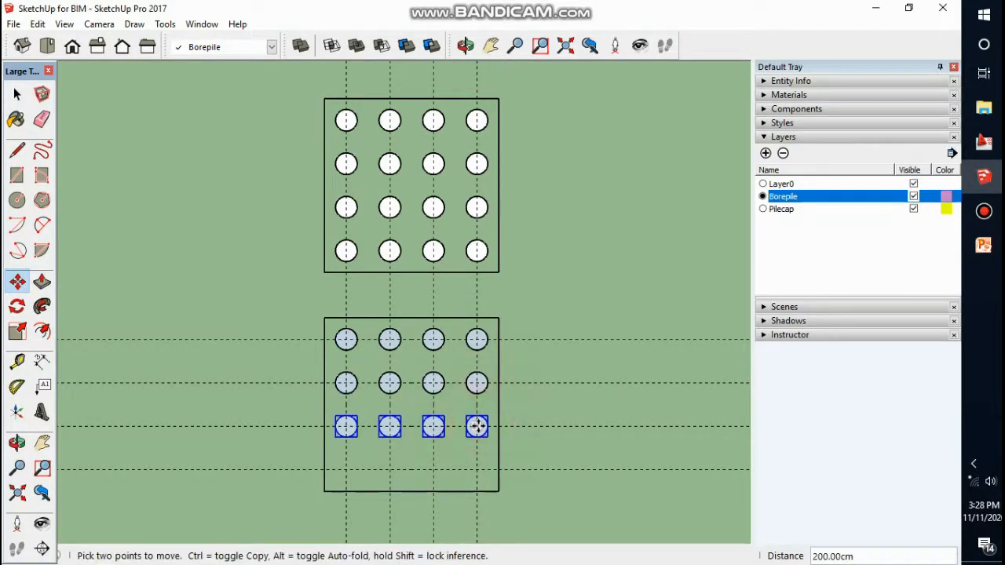
pyautogui.click(477, 426)
pyautogui.press('ctrl')
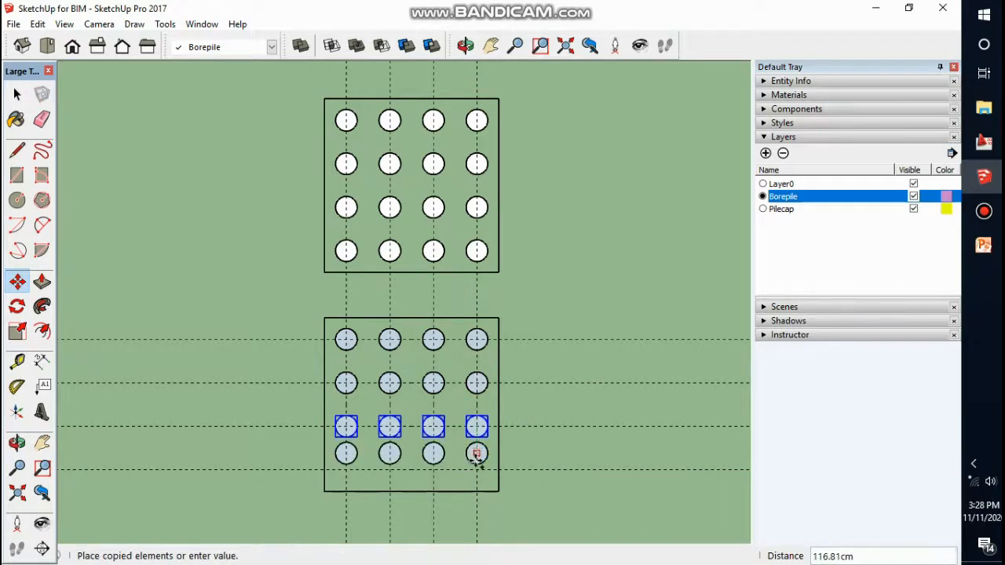
pyautogui.click(477, 470)
pyautogui.press('space')
pyautogui.click(563, 508)
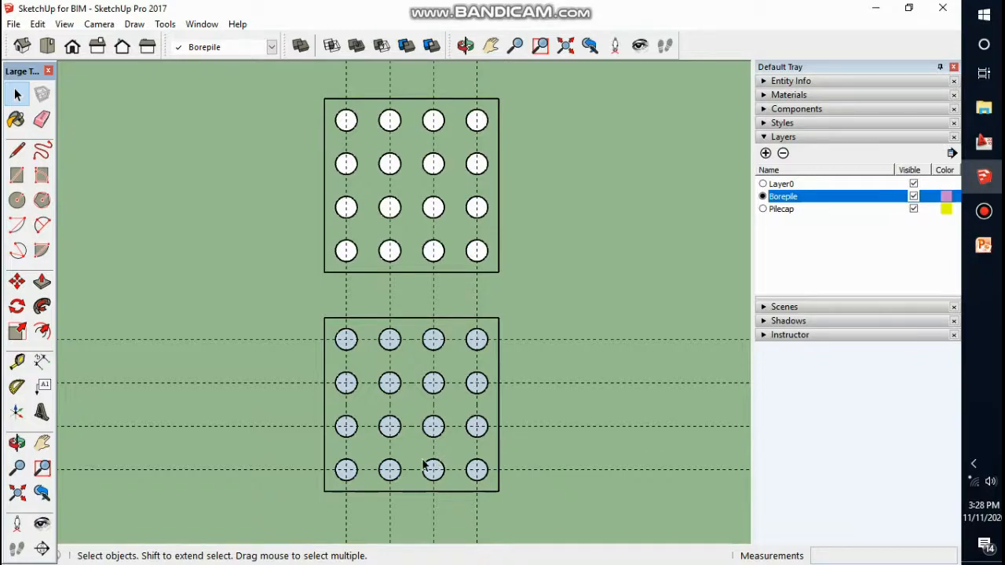
# - Inside the upper-left Borepile1 component, extrude the circle 900 cm downward to match the depth of the original piles
pyautogui.moveTo(424, 465); pyautogui.dragTo(548, 174, button='middle')
pyautogui.scroll(2, 358, 304)
pyautogui.click(365, 291)
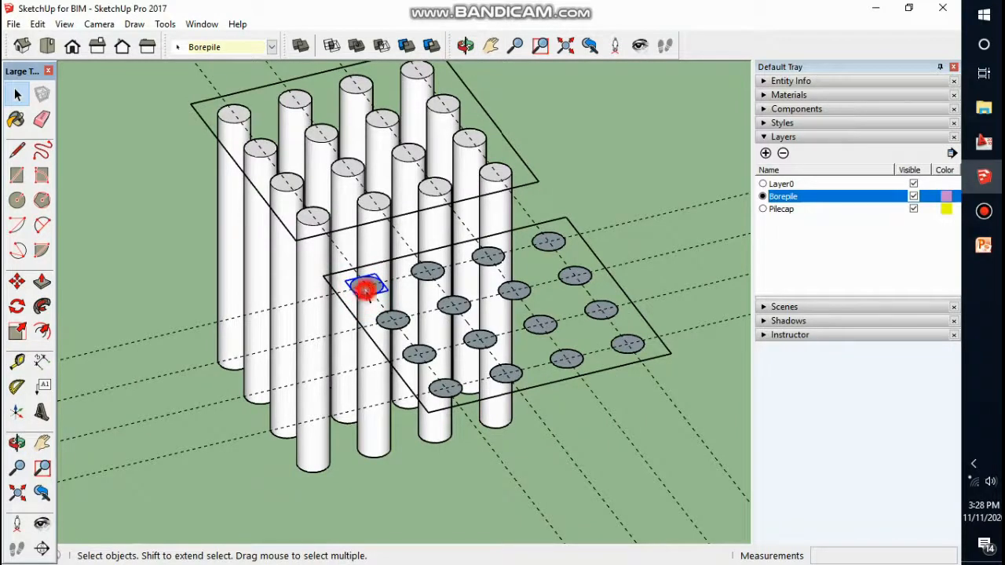
pyautogui.doubleClick(365, 291)
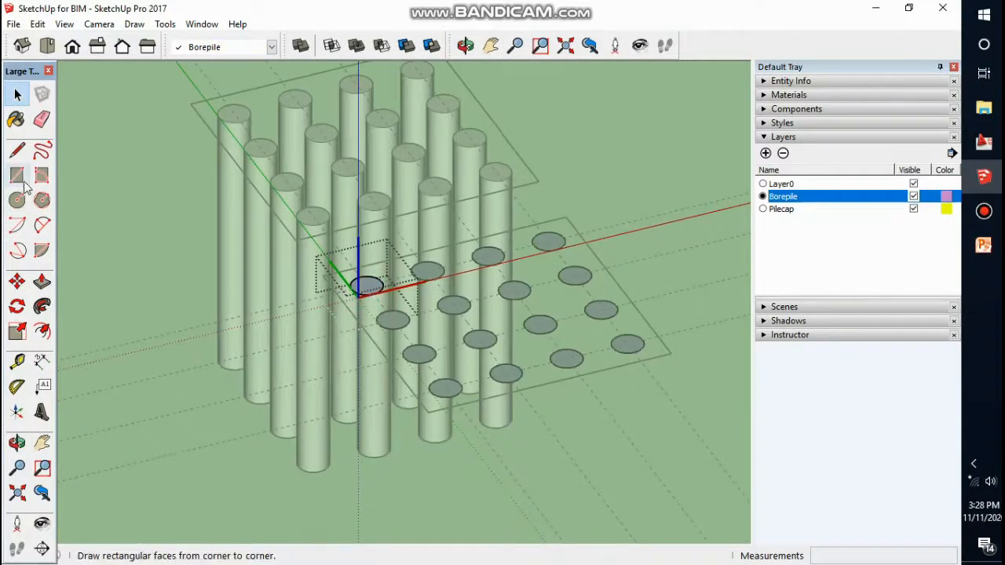
pyautogui.click(43, 283)
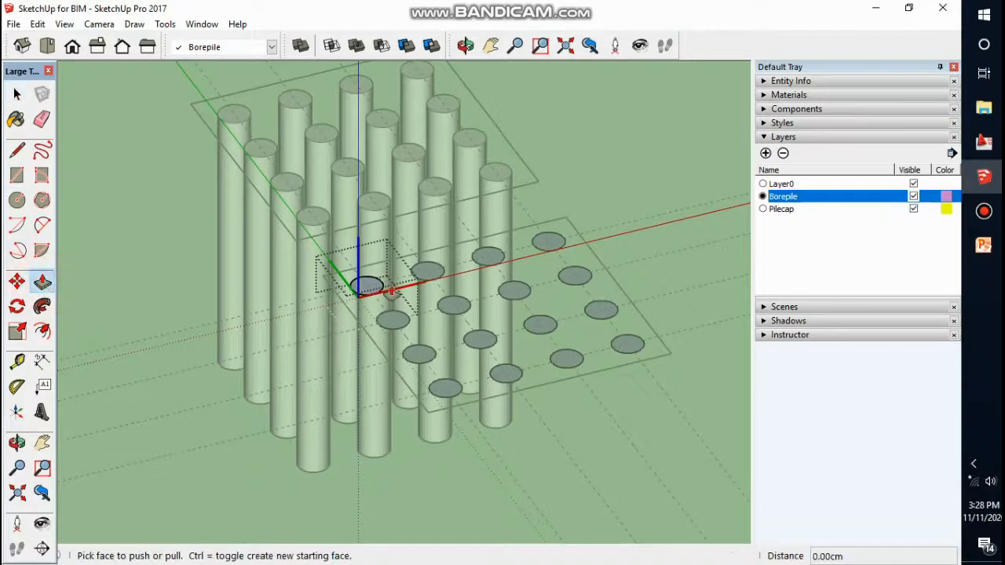
pyautogui.click(366, 286)
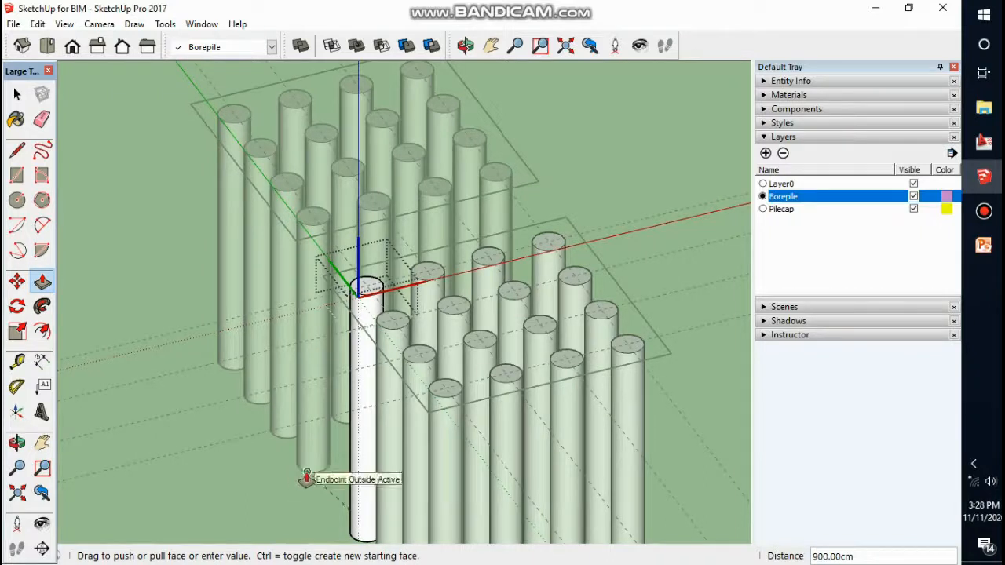
pyautogui.click(306, 475)
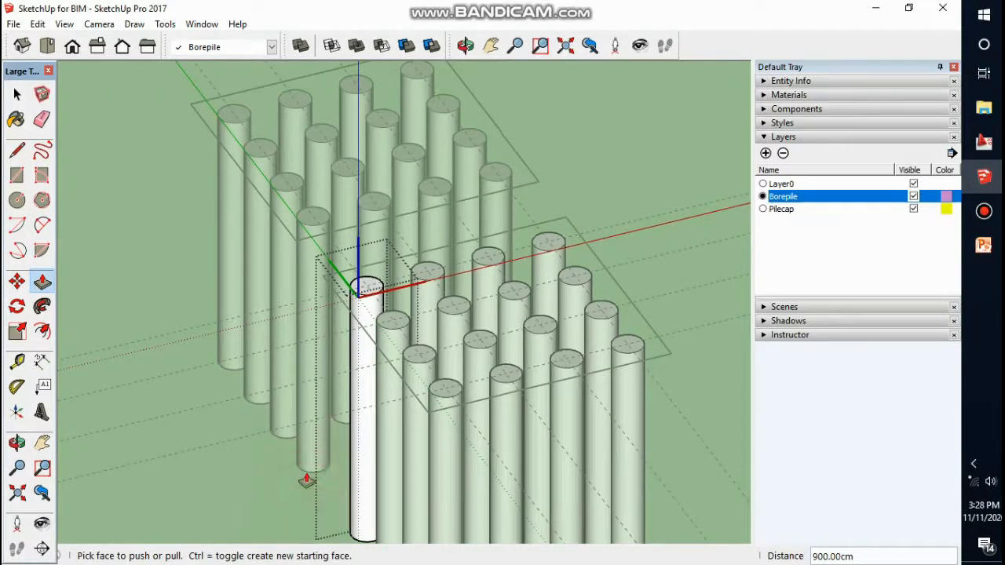
pyautogui.press('space')
# - Delete all guide lines from the model
pyautogui.scroll(-4, 678, 387)
pyautogui.scroll(-3, 539, 288)
pyautogui.scroll(1, 539, 288)
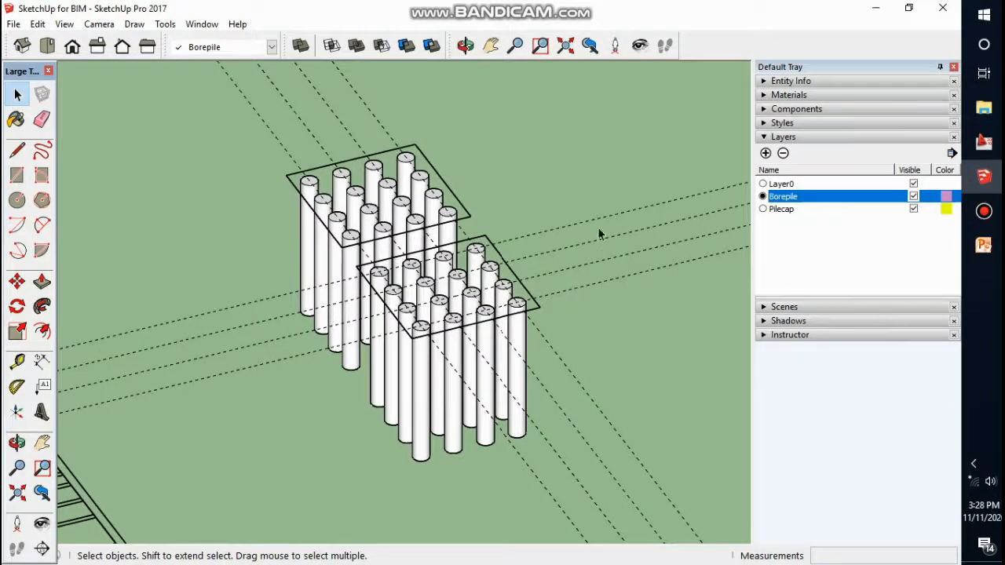
pyautogui.click(37, 23)
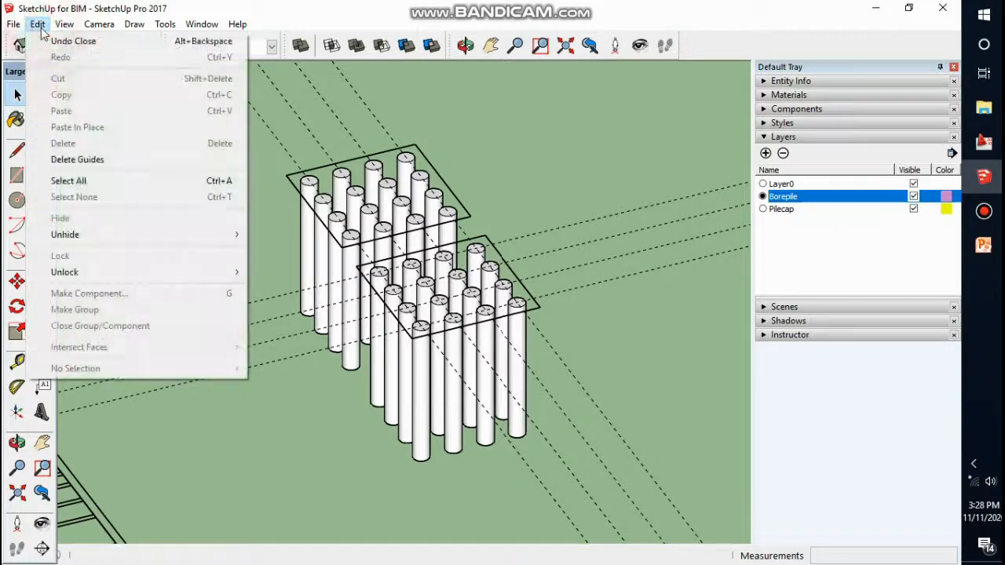
pyautogui.click(95, 161)
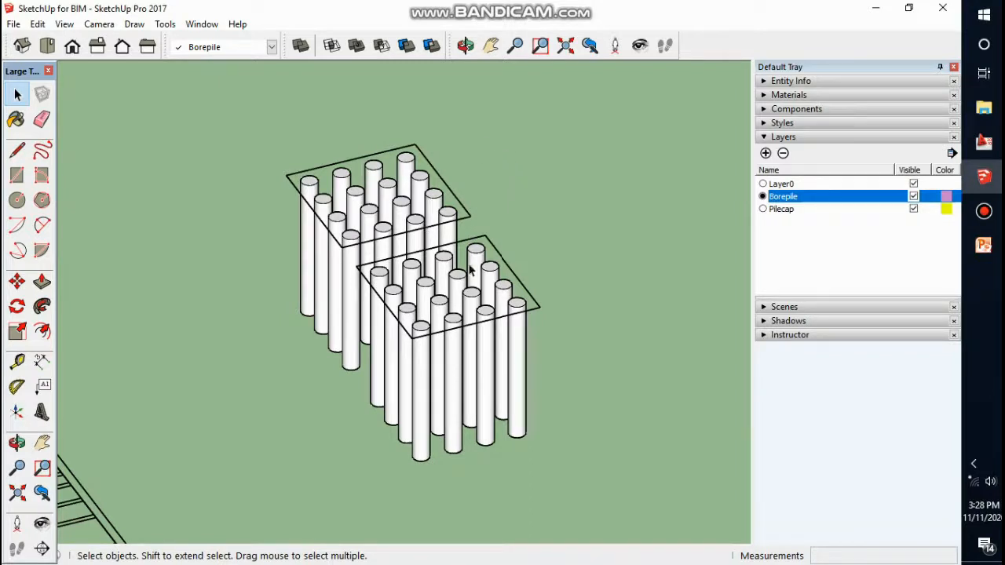
# - Switch the camera from parallel projection to perspective and view both borepile groups from an oblique angle
pyautogui.press('o')
pyautogui.moveTo(482, 257)
pyautogui.mouseDown()
pyautogui.moveTo(509, 247)
pyautogui.moveTo(494, 262)
pyautogui.mouseUp()
pyautogui.press('space')
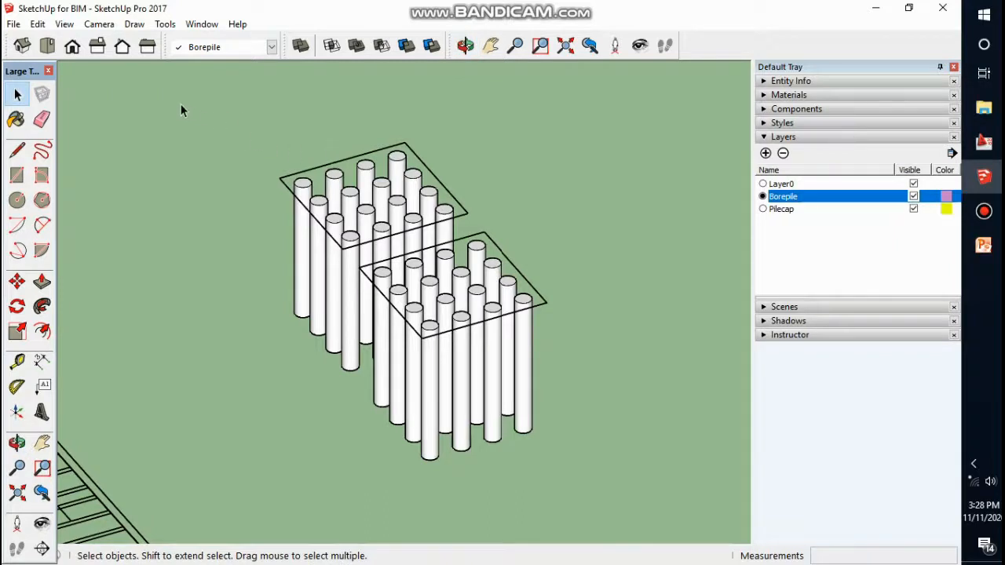
pyautogui.click(101, 24)
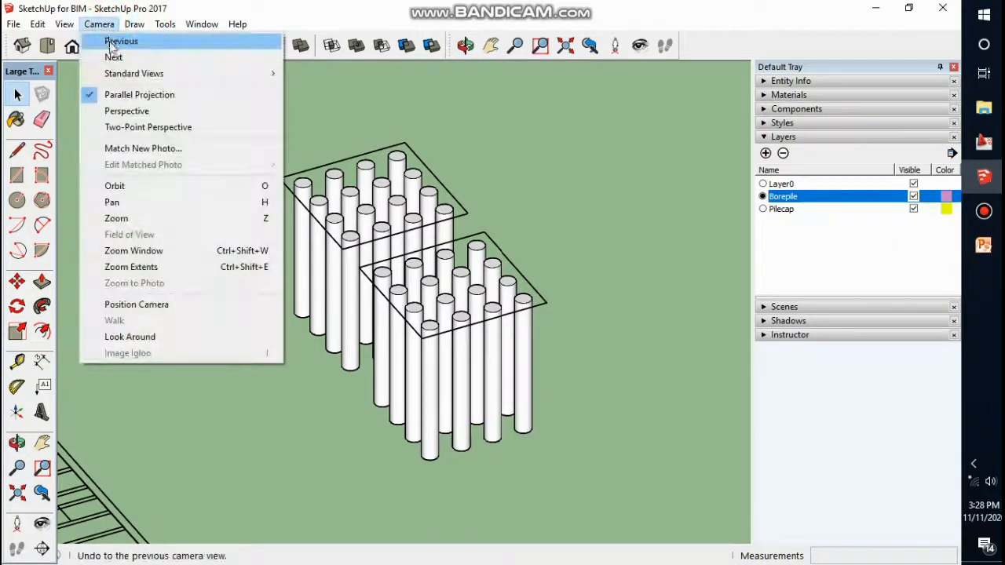
pyautogui.click(122, 111)
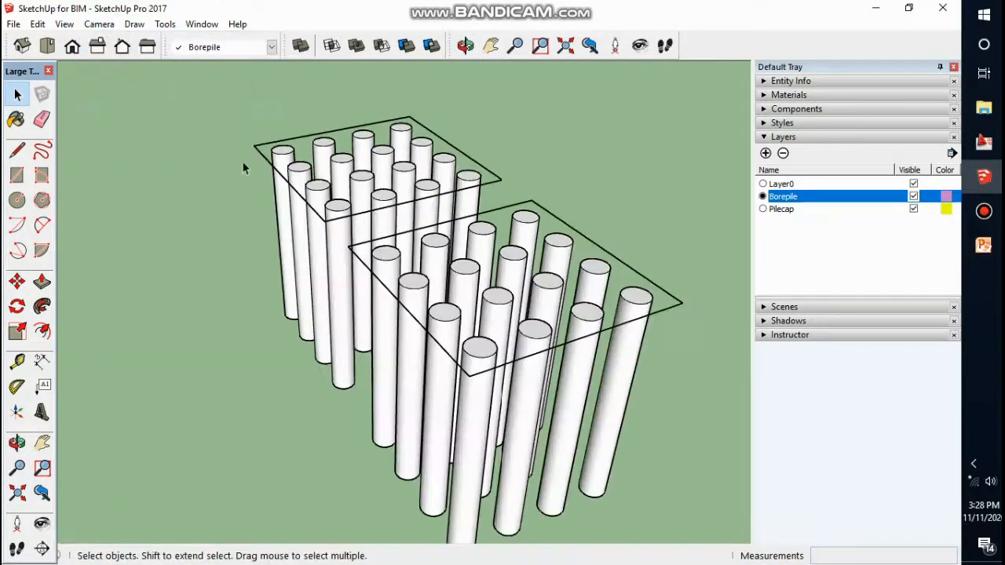
pyautogui.scroll(2, 259, 169)
pyautogui.scroll(2, 395, 242)
pyautogui.moveTo(387, 228); pyautogui.dragTo(459, 248, button='middle')
pyautogui.scroll(-2, 460, 246)
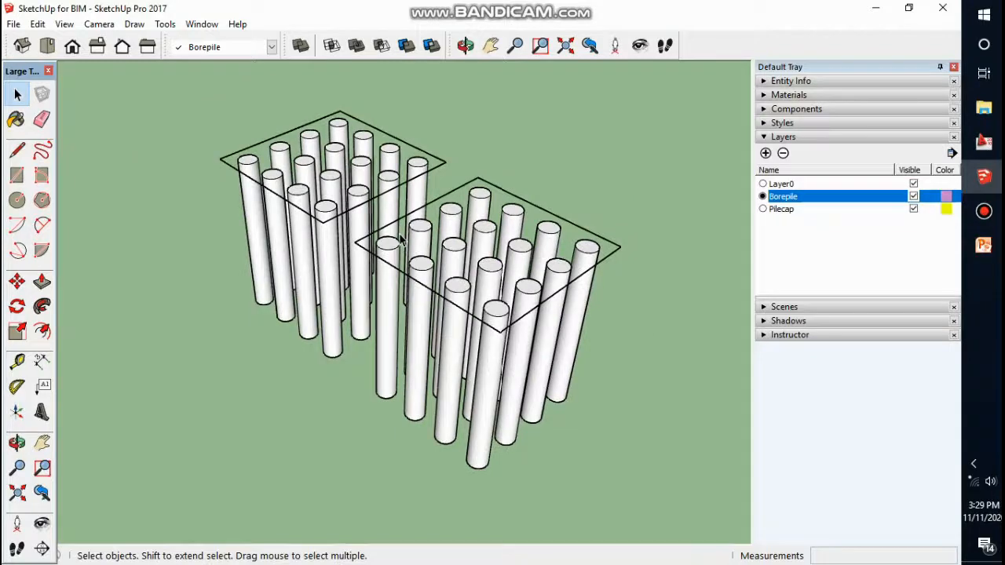
pyautogui.moveTo(403, 267); pyautogui.dragTo(463, 316, button='middle')
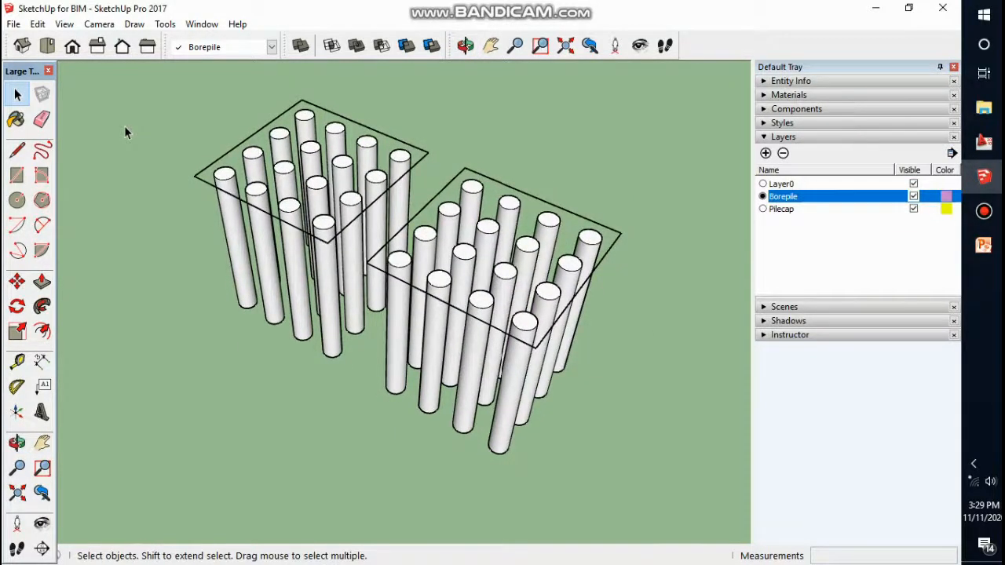